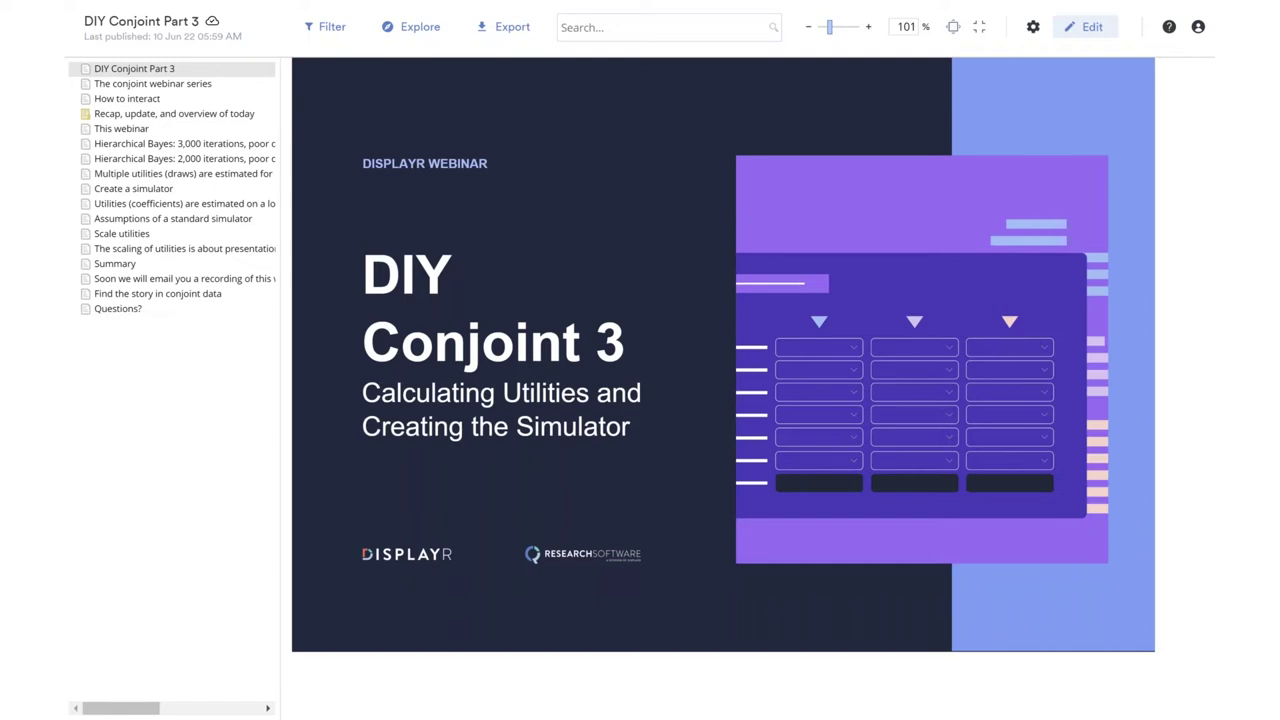
Open the conjoint webinar series slide listing the ten conjoint steps across Webinars 1 and 2.
click(184, 88)
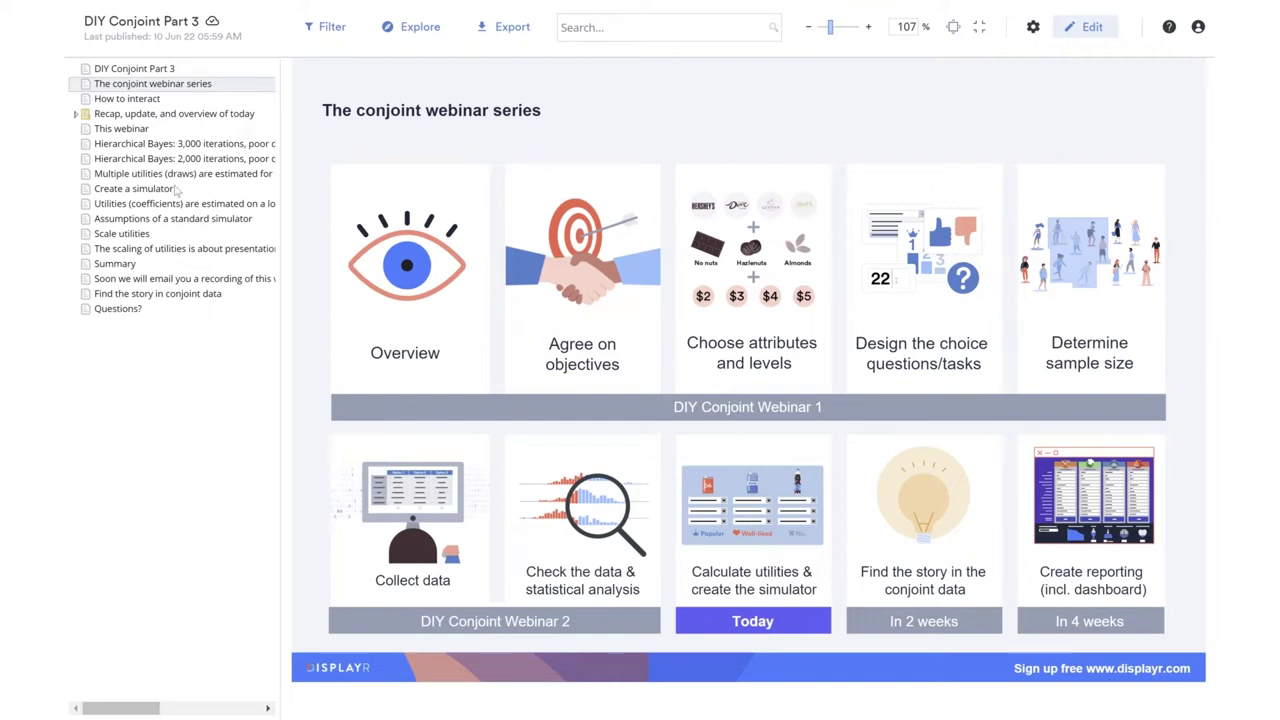
Open the How to interact slide.
click(142, 100)
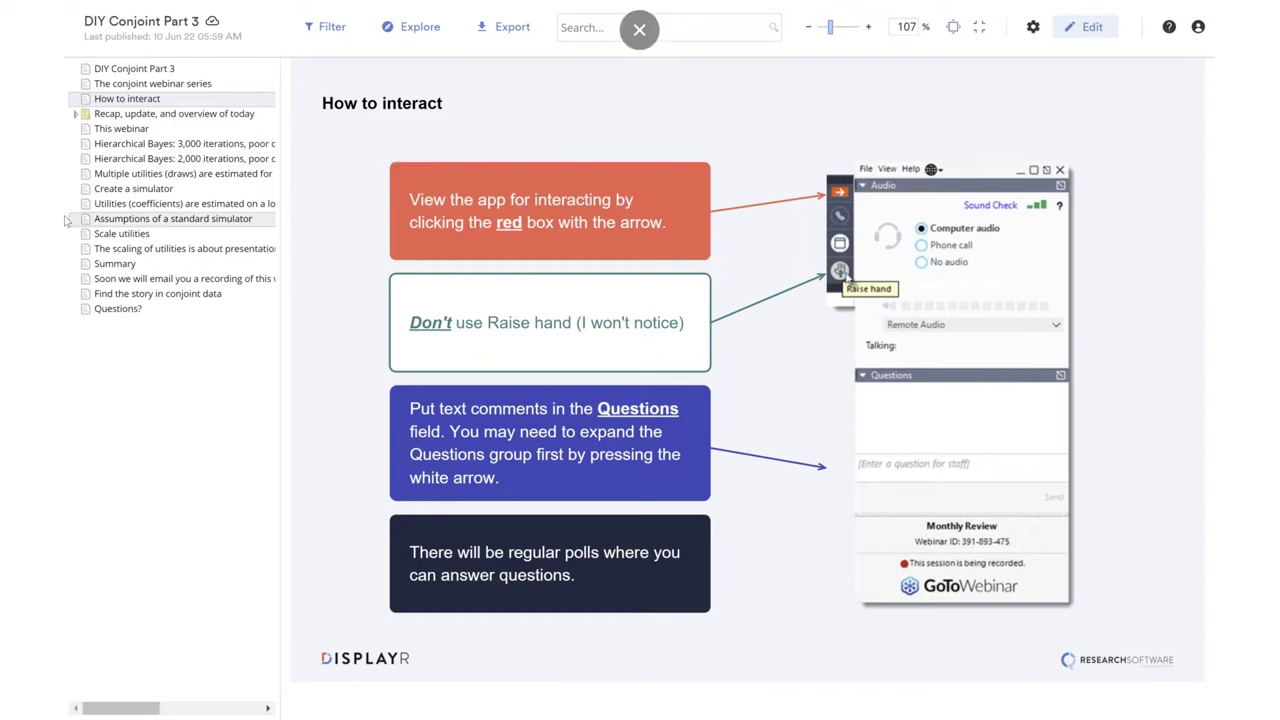
Step through the Recap, update, and overview slide to the This webinar slide.
click(174, 113)
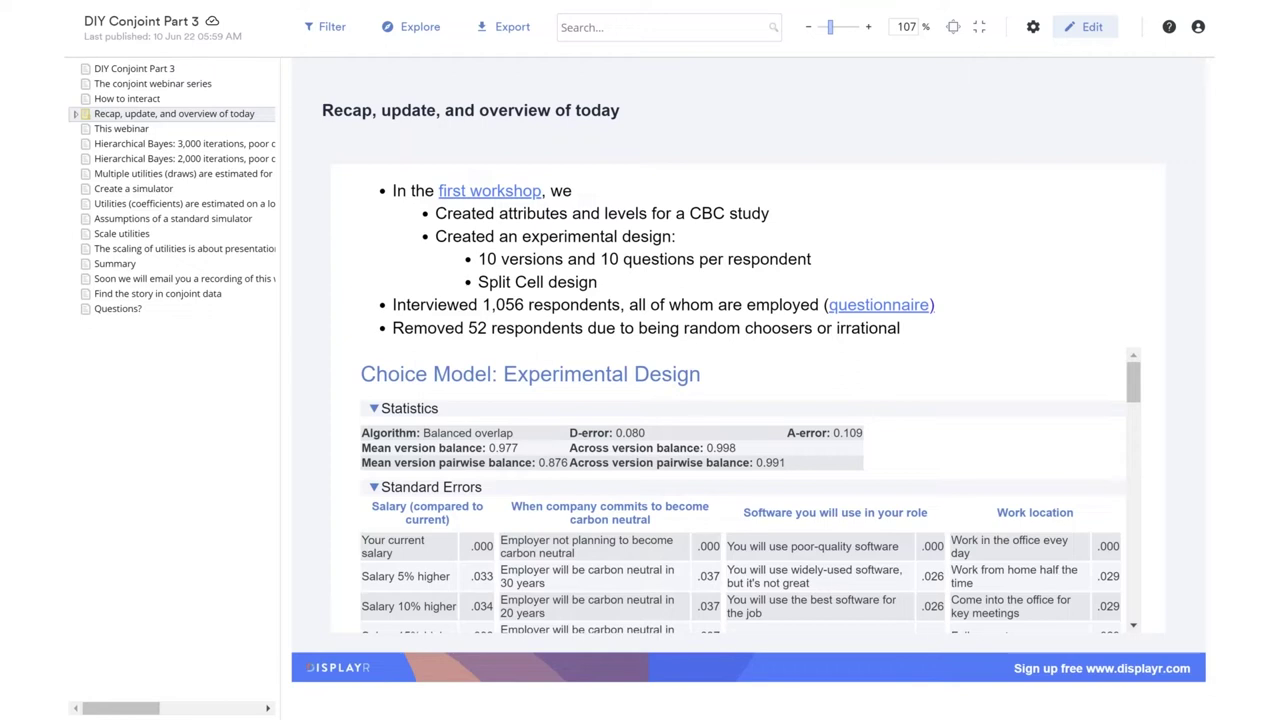
click(125, 130)
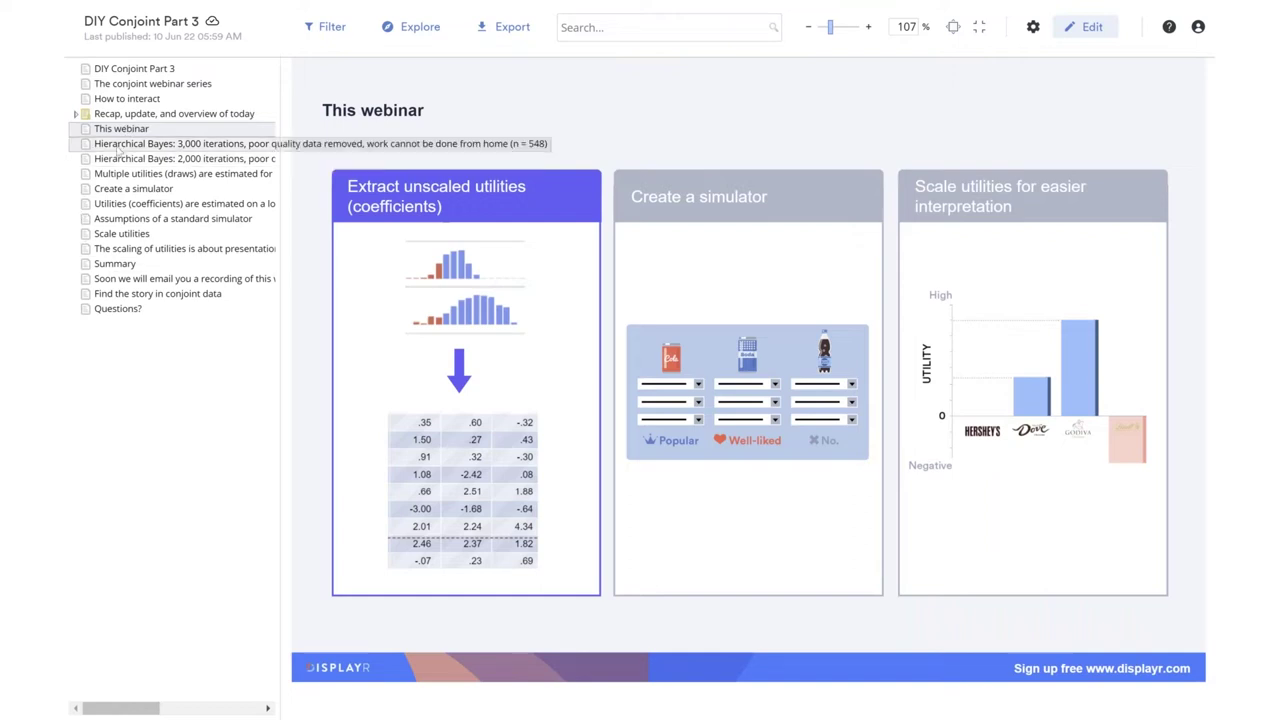
Step from the Hierarchical Bayes 3,000-iterations slide to the 2,000-iterations slide.
click(118, 151)
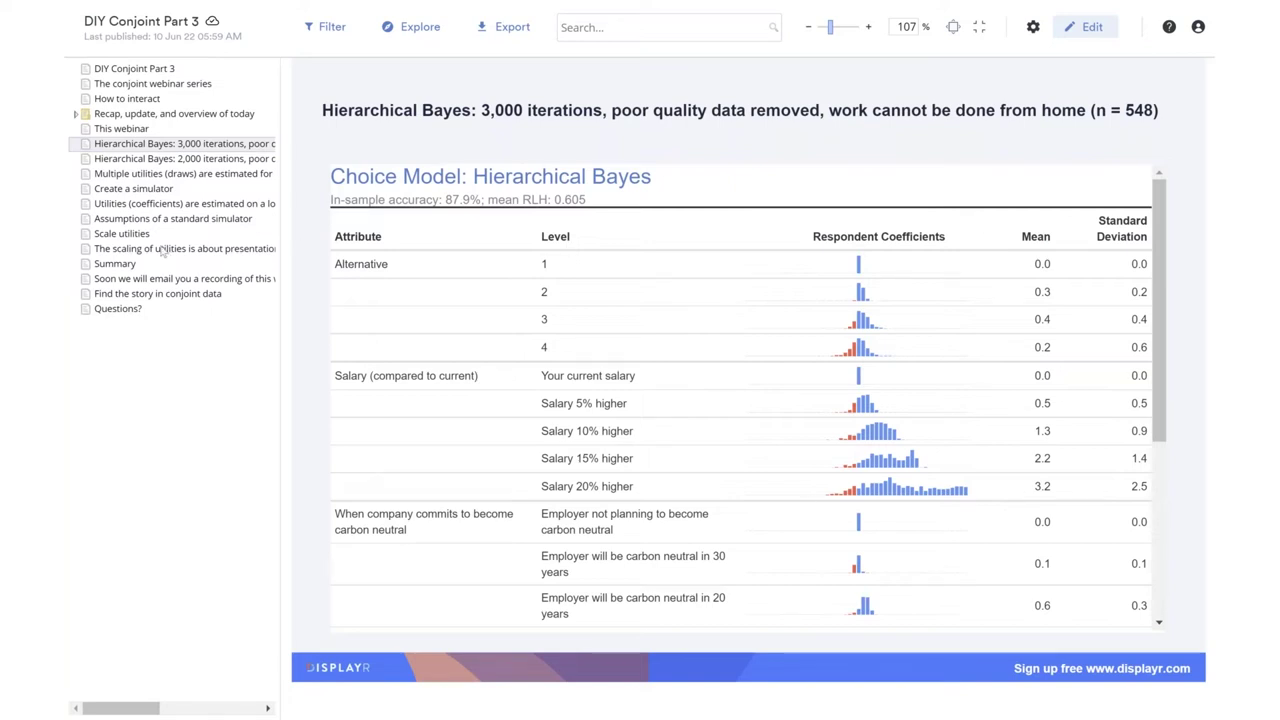
click(185, 159)
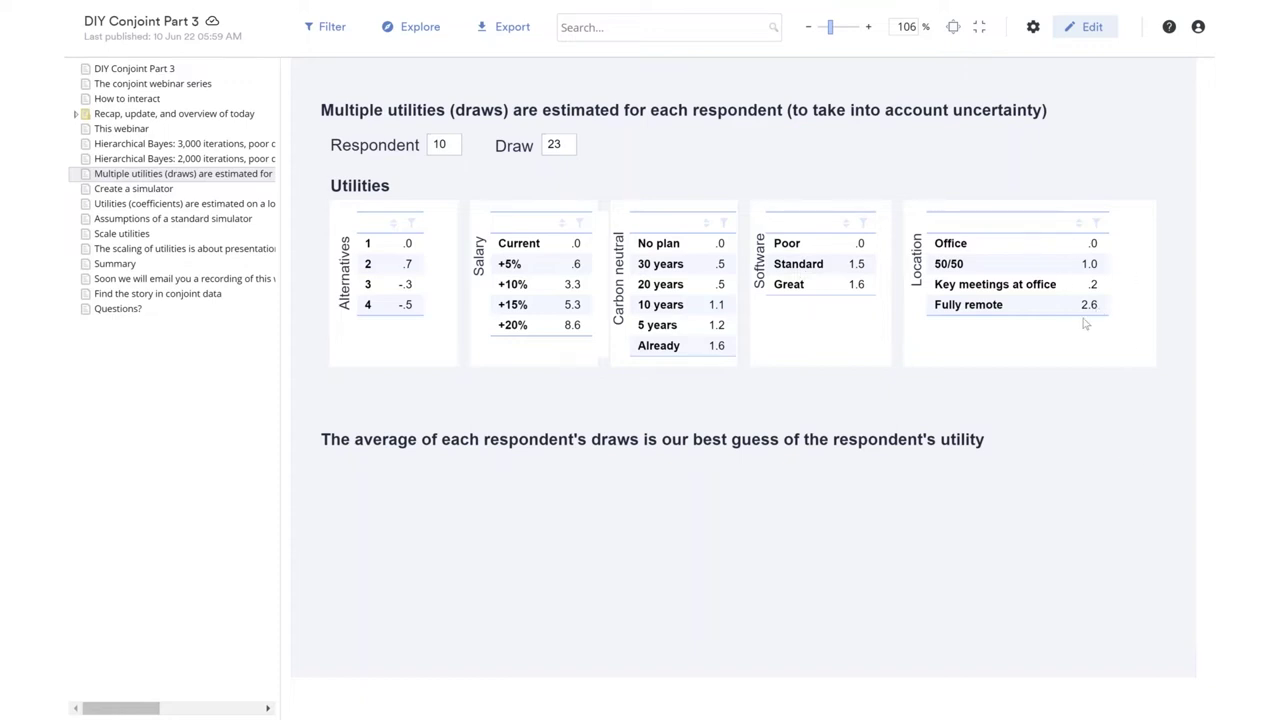
Bring up respondent 10's draw-23 utilities on the Multiple utilities (draws) slide.
mouse_move(1165, 6)
Change the Draw value to 22 to recalculate respondent 10's utilities, then exit full screen.
double_click(557, 145)
text(22)
key(Return)
key(Escape)
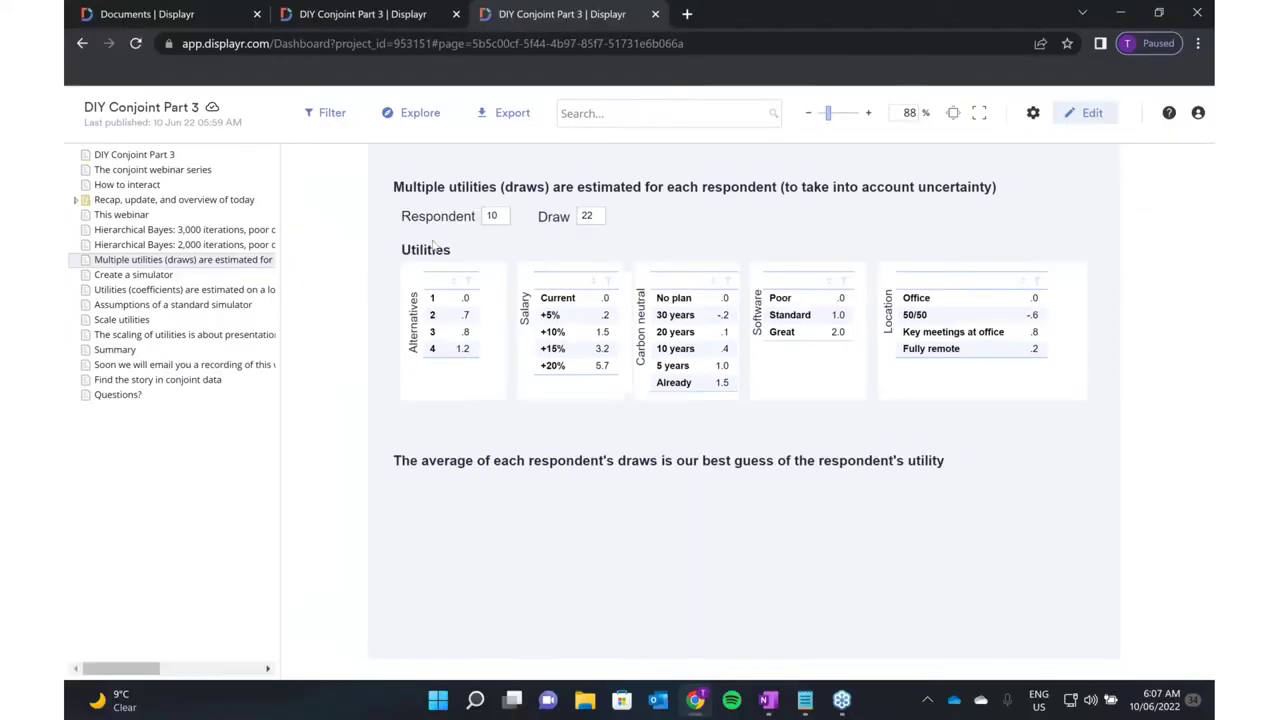
In the other document copy, save the Hierarchical Bayes model's individual-level coefficients as variables.
click(345, 17)
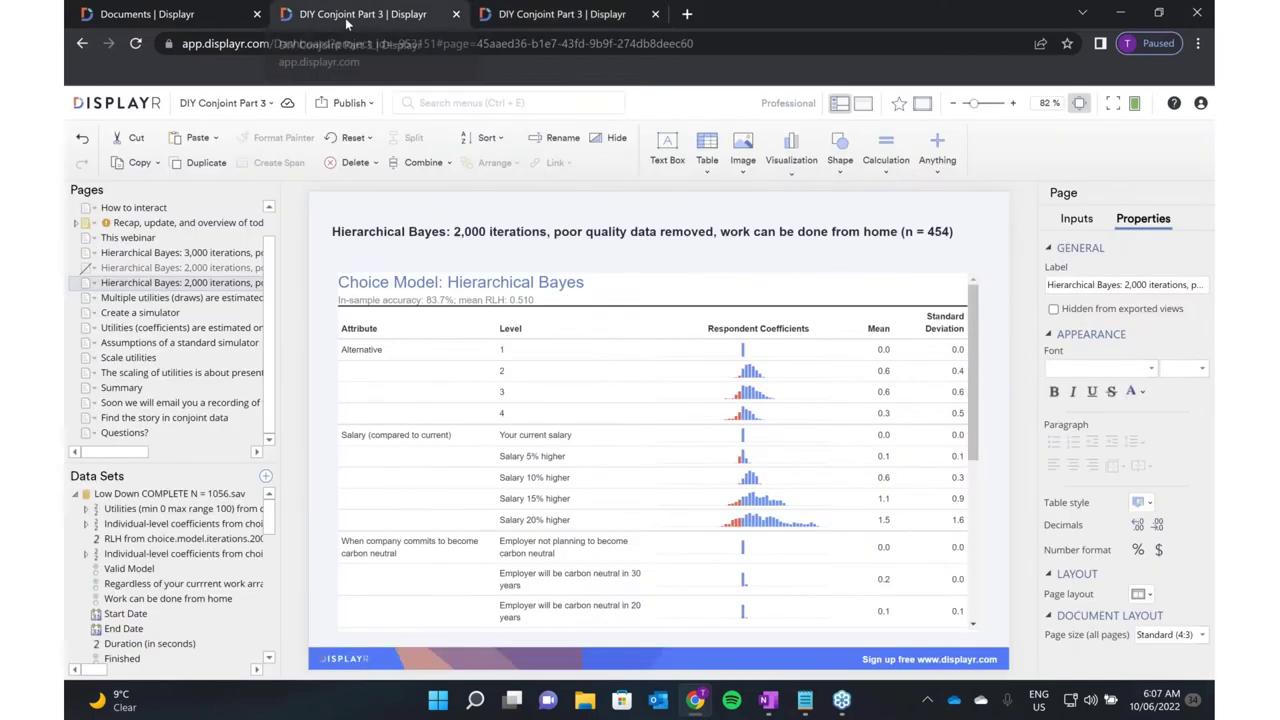
click(718, 337)
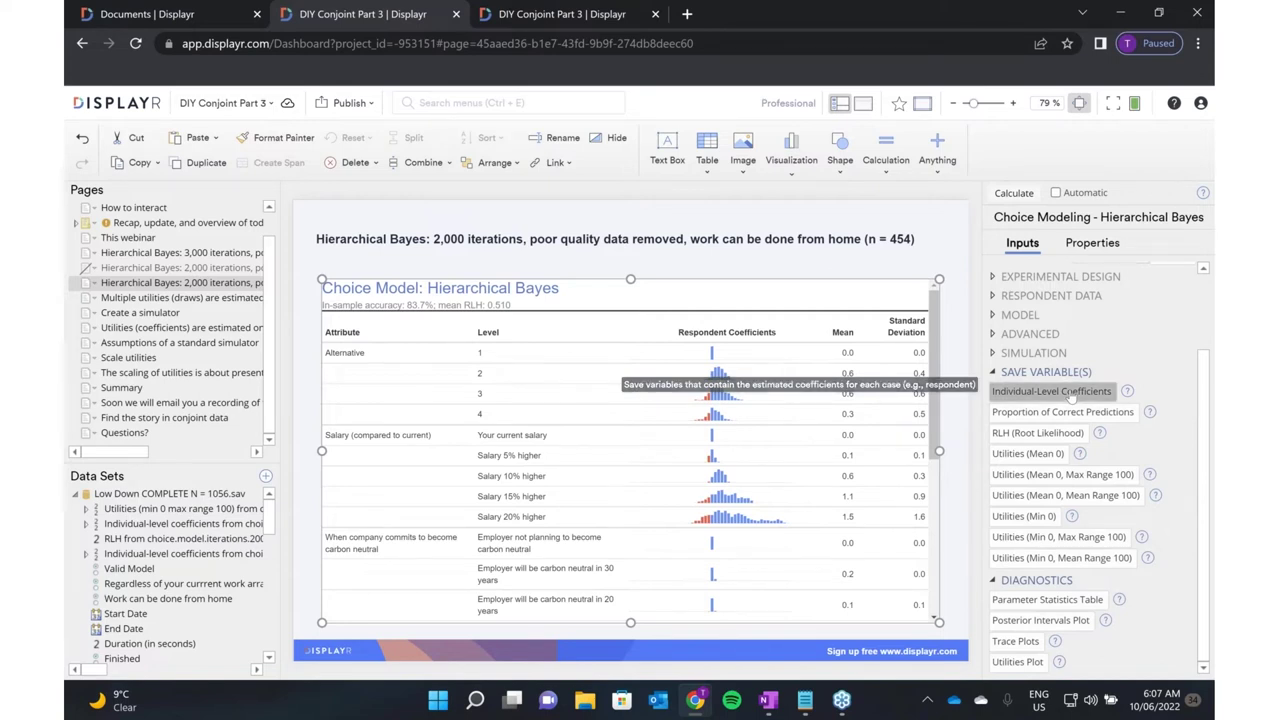
click(1070, 393)
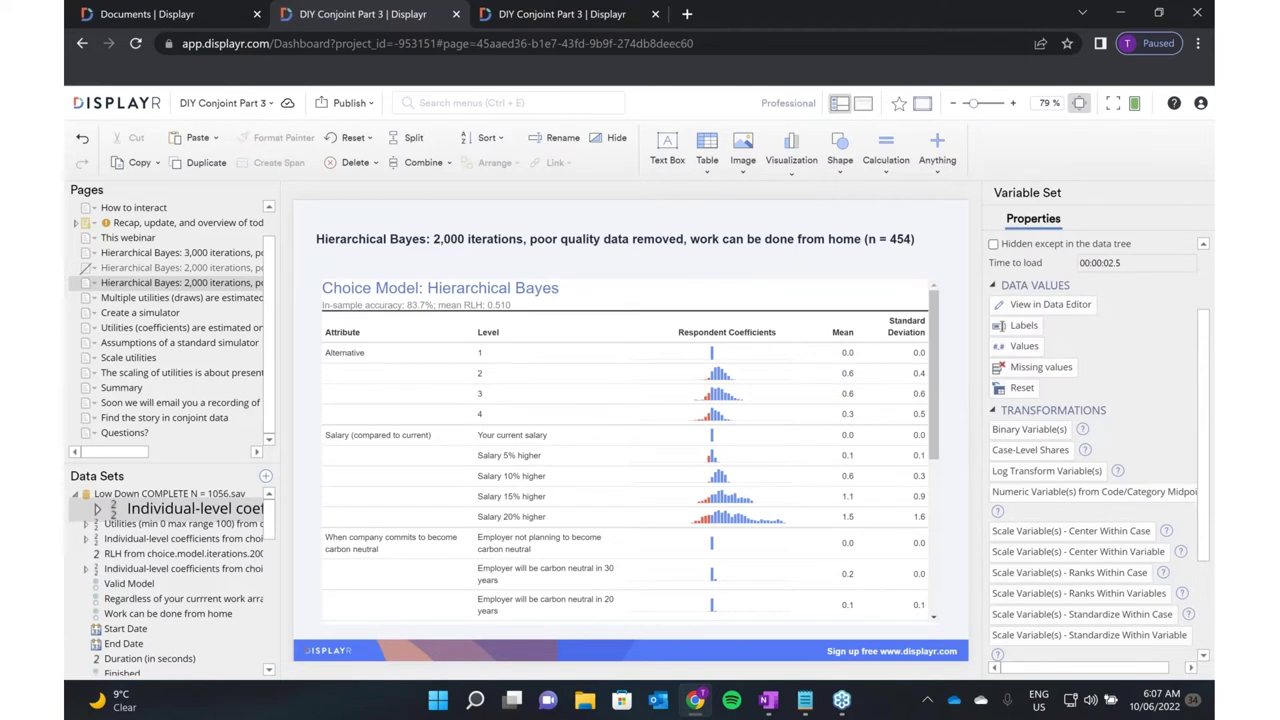
Expand the new coefficients variable set to list its per-level variables.
mouse_move(108, 512)
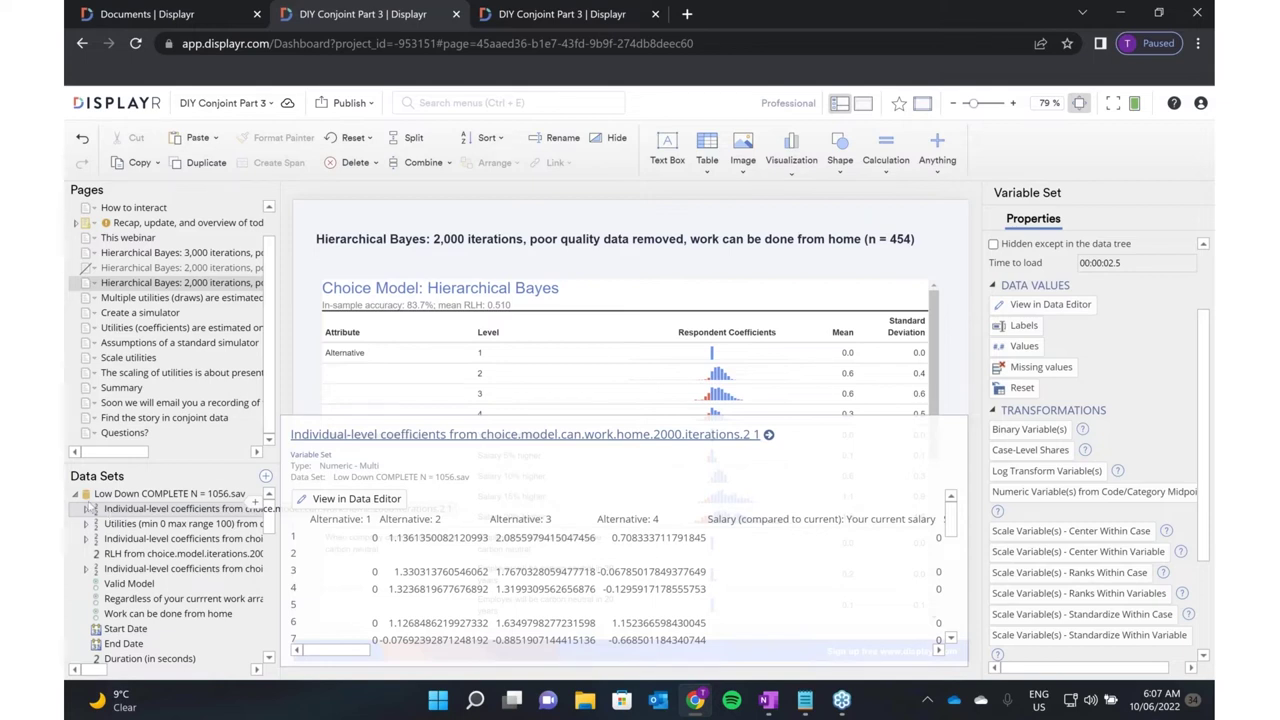
click(87, 509)
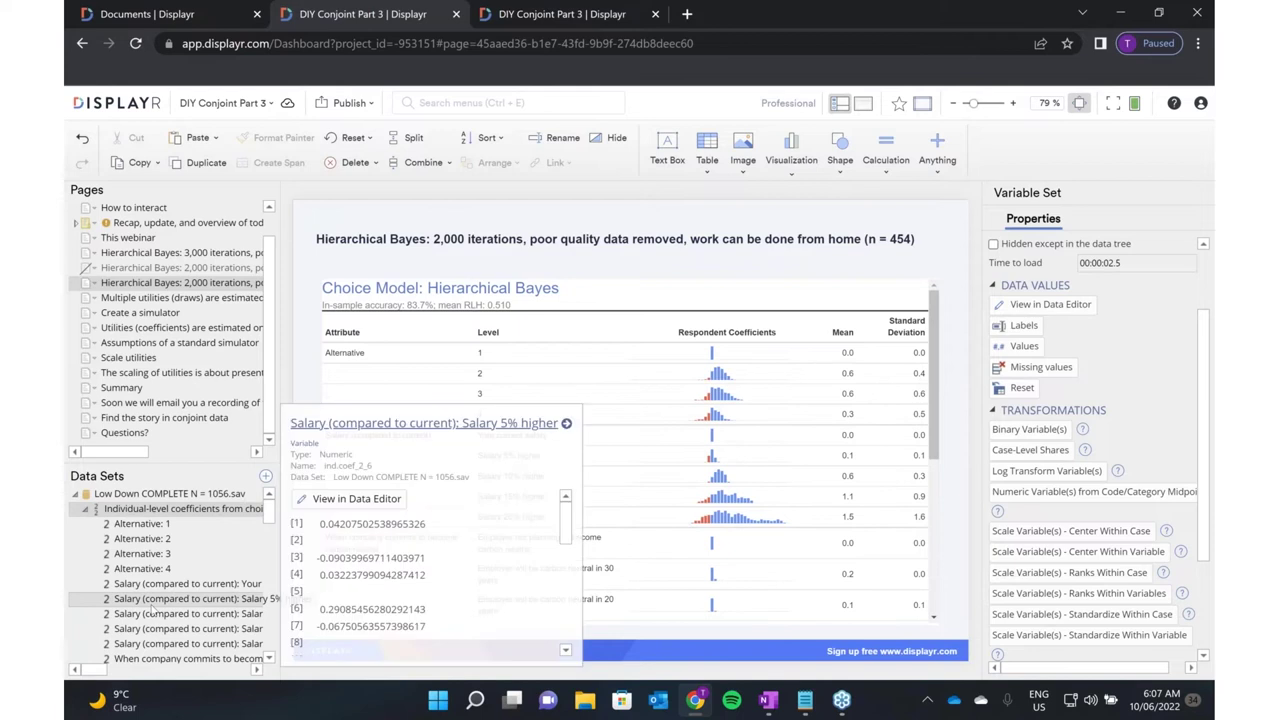
mouse_move(157, 618)
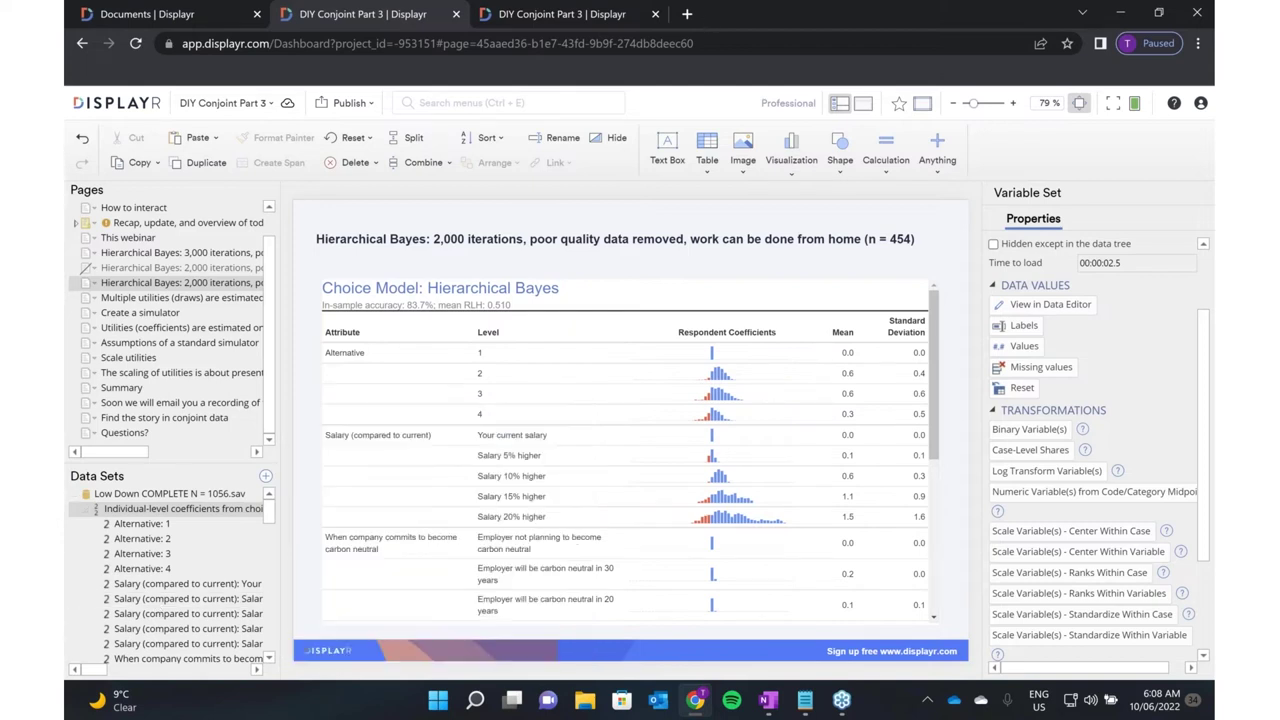
Open the logit-scale utilities page full screen with a narrowed Properties panel.
click(151, 314)
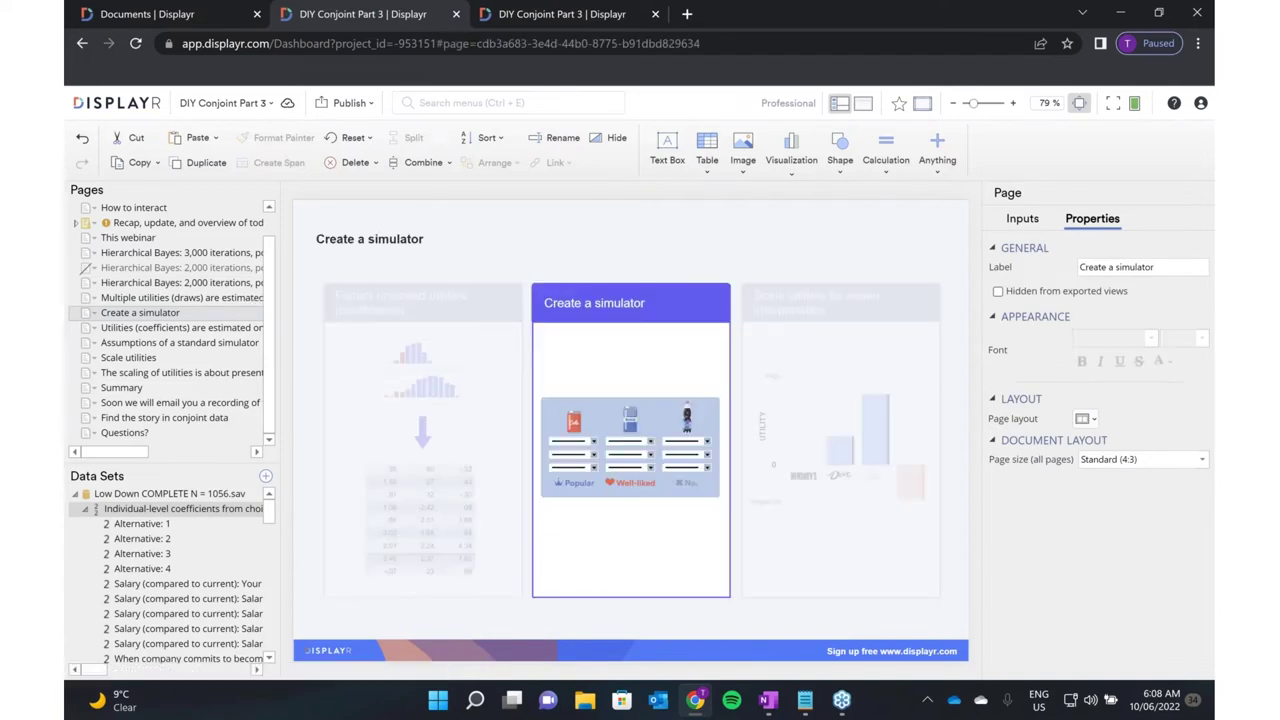
click(185, 335)
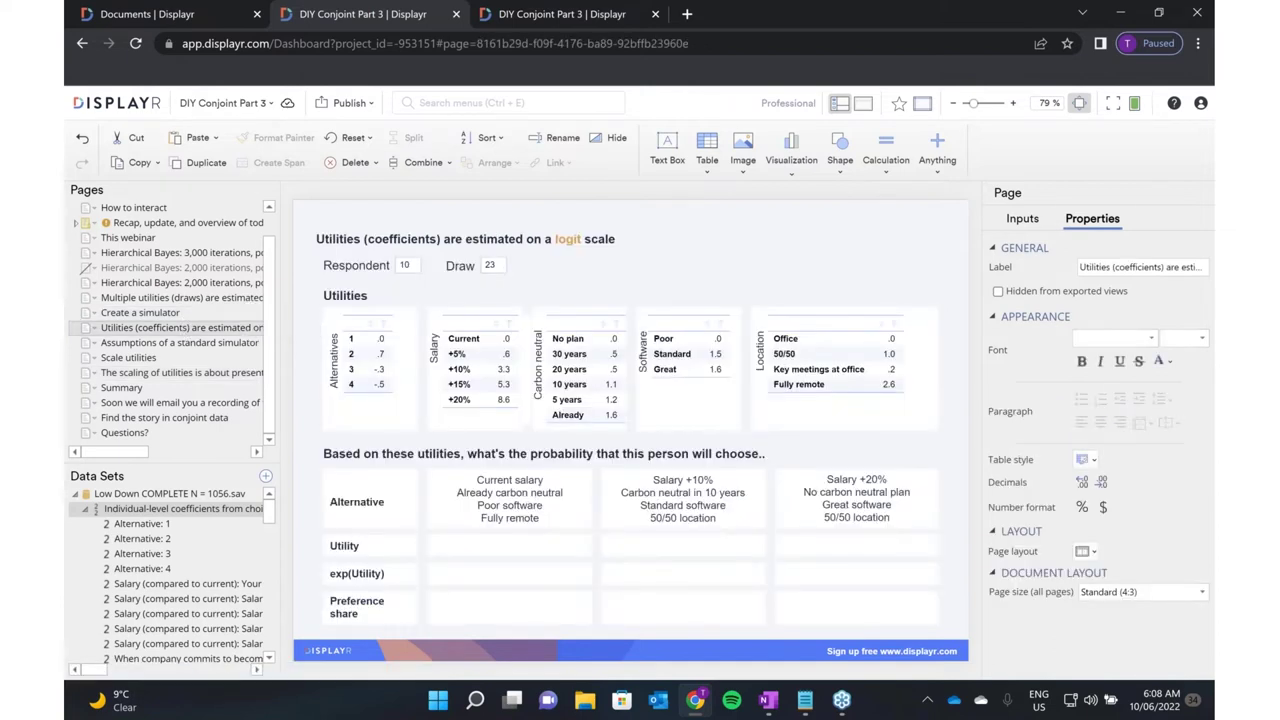
click(1114, 108)
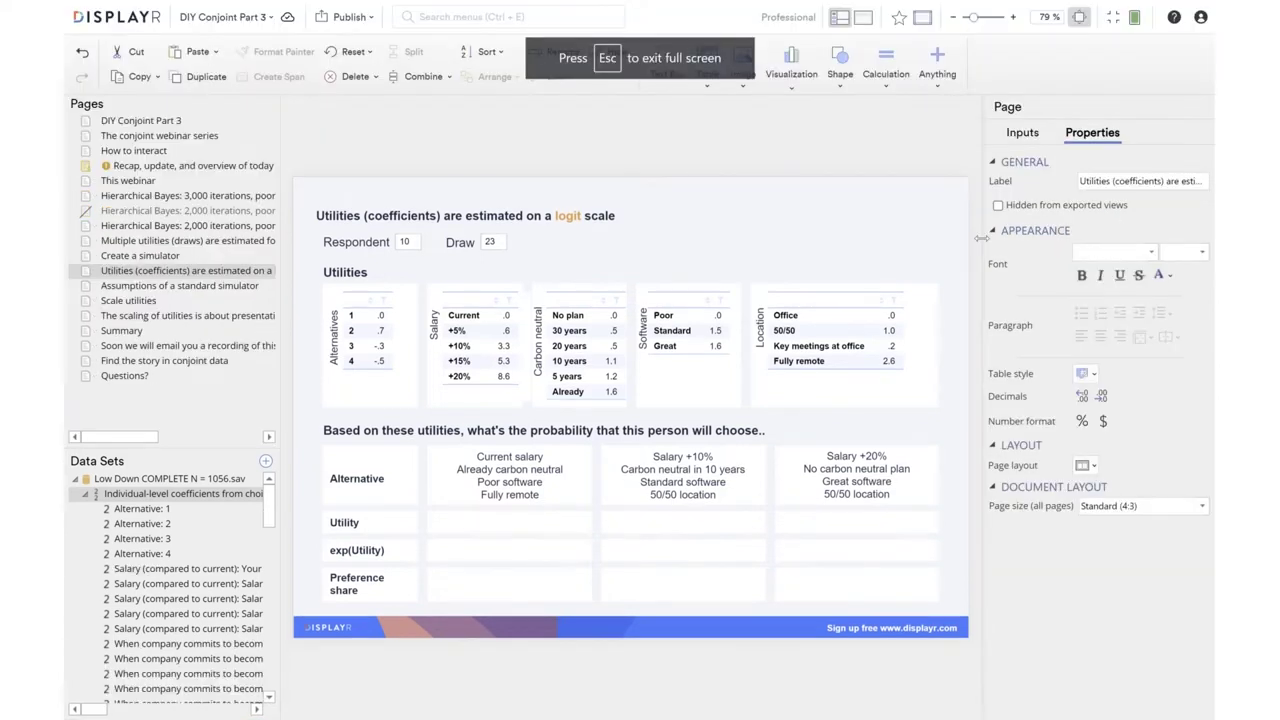
drag(982, 237, 1147, 237)
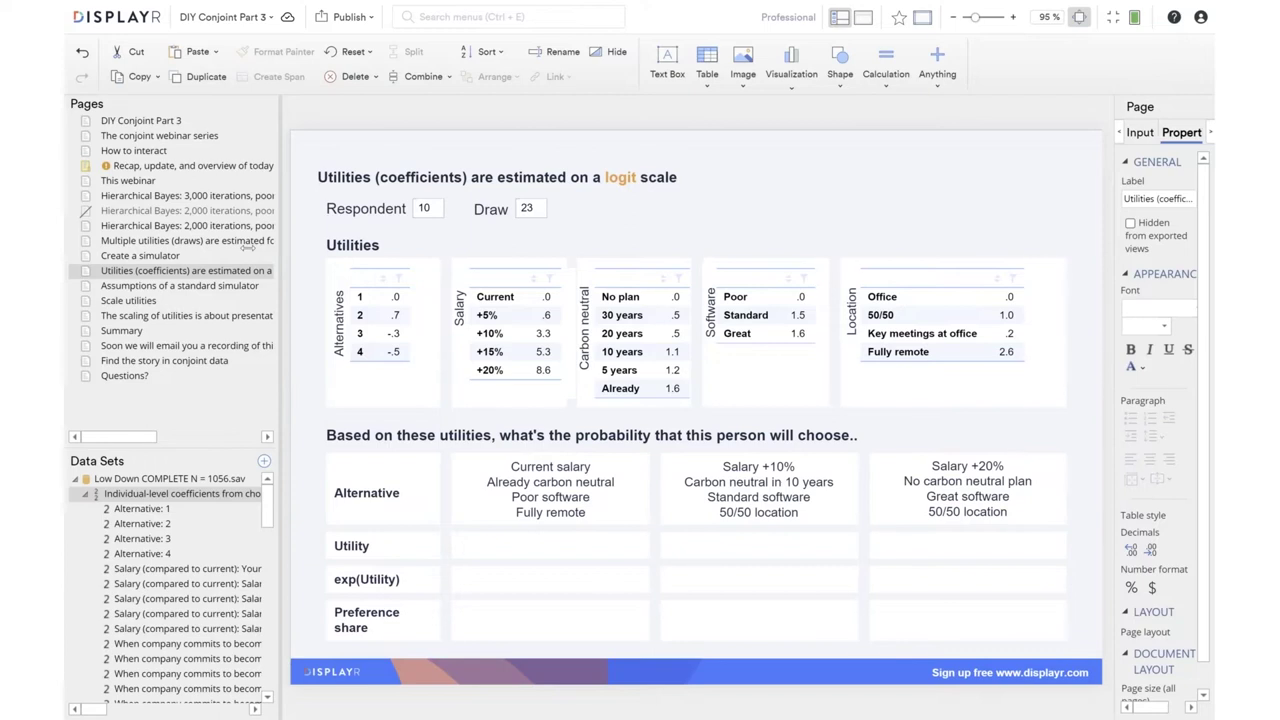
Narrow the Pages panel slightly to give the three-alternative logit slide more room.
drag(247, 247, 238, 252)
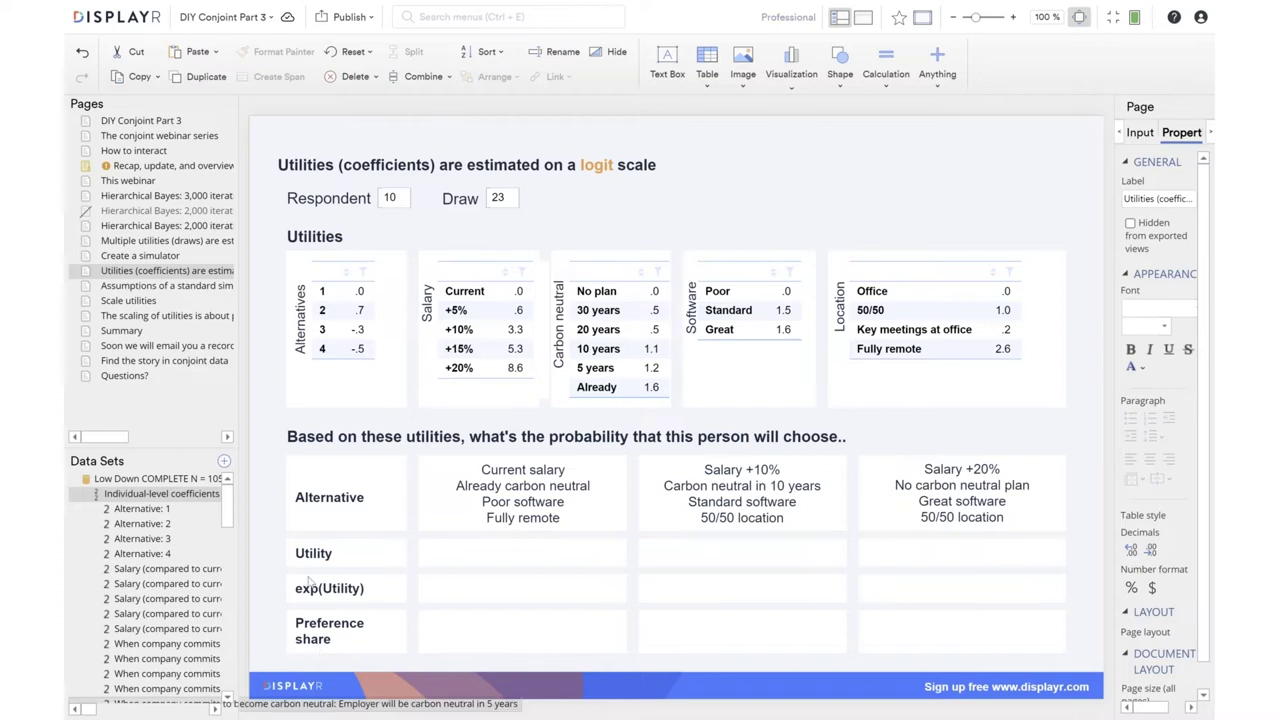
Draw a calculation summing the Salary Current, Carbon neutral Already and Software utilities.
click(886, 62)
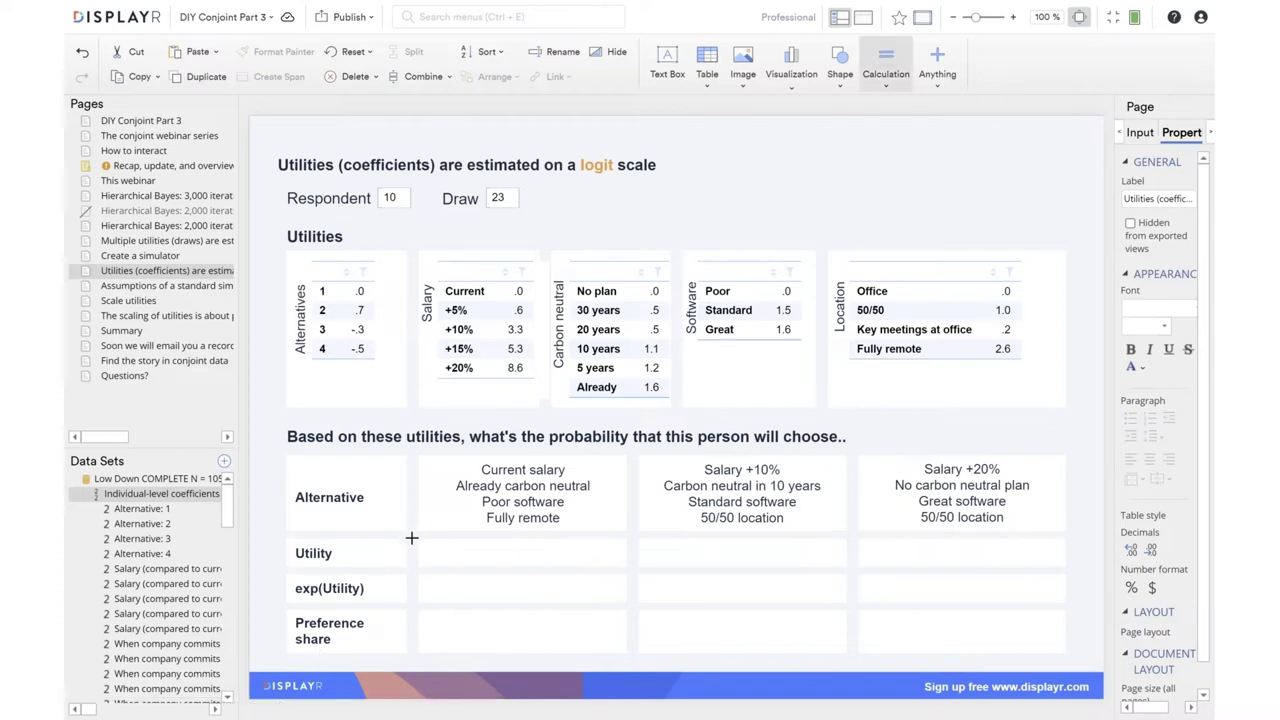
drag(411, 538, 1048, 645)
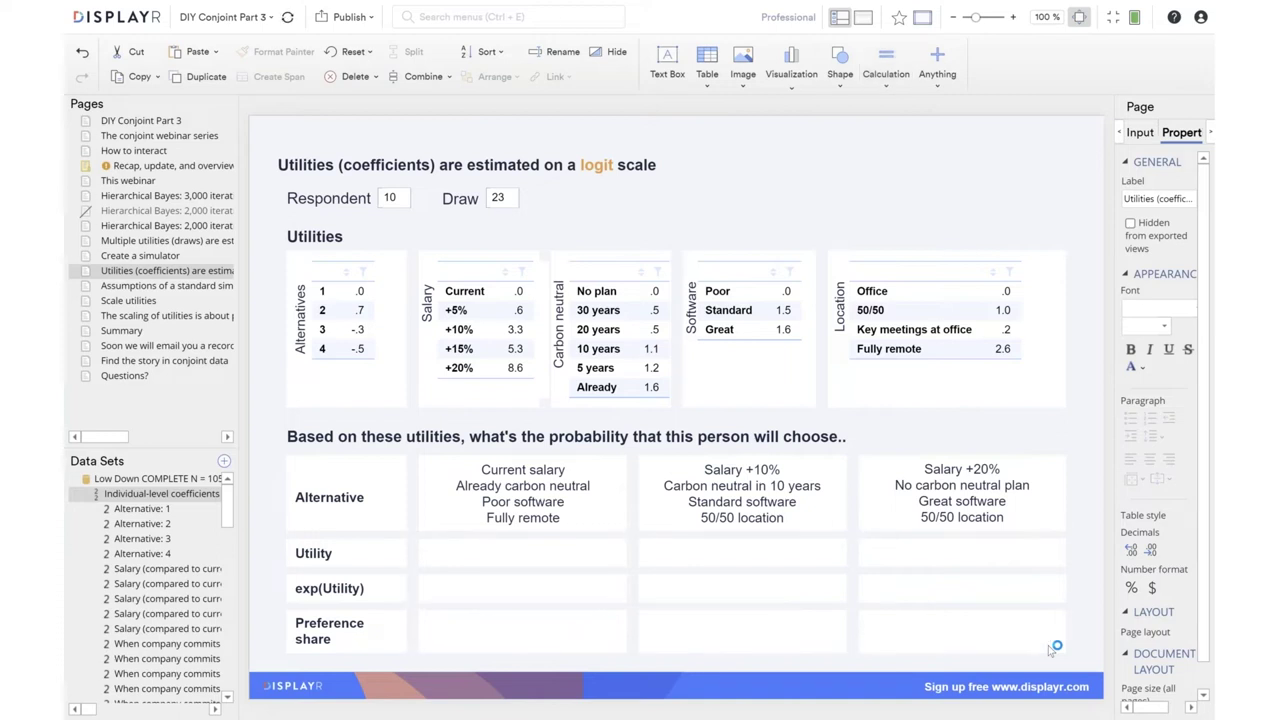
click(518, 291)
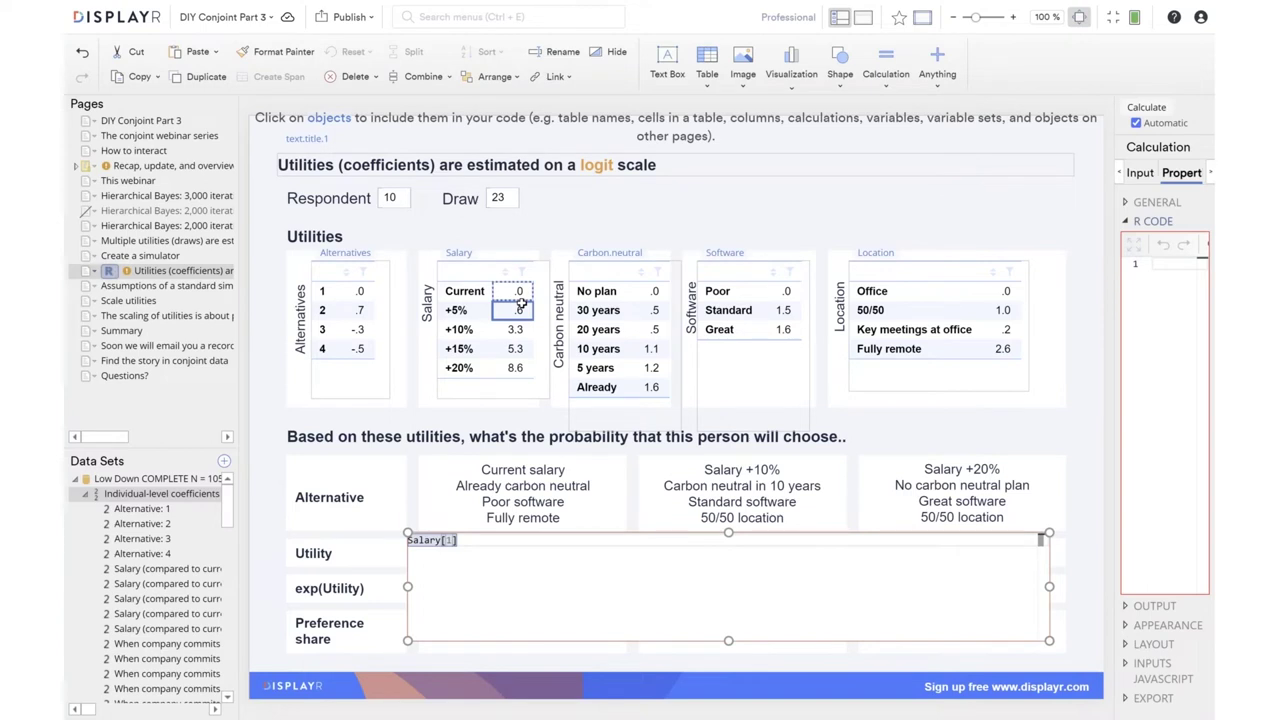
text(+)
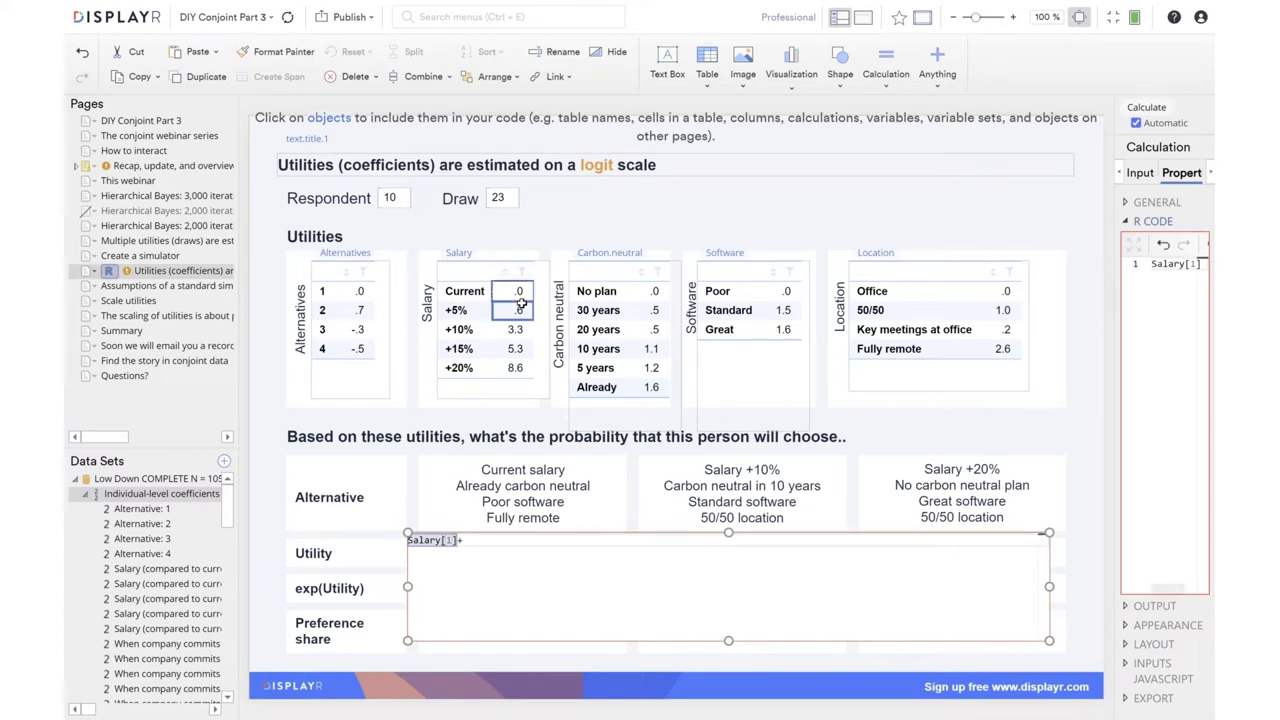
click(649, 390)
text(+)
click(783, 329)
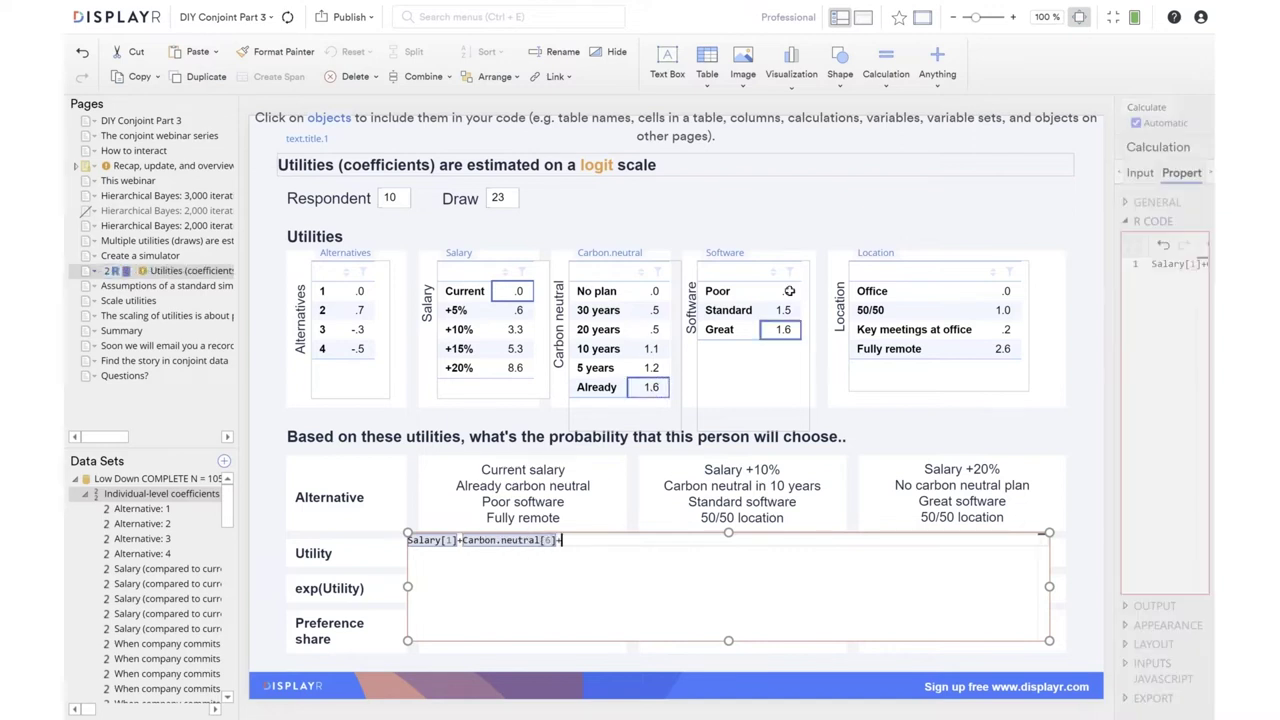
Use Poor software, add Fully remote, fit the 4.3 total into its cell, and start a second calculation.
click(789, 290)
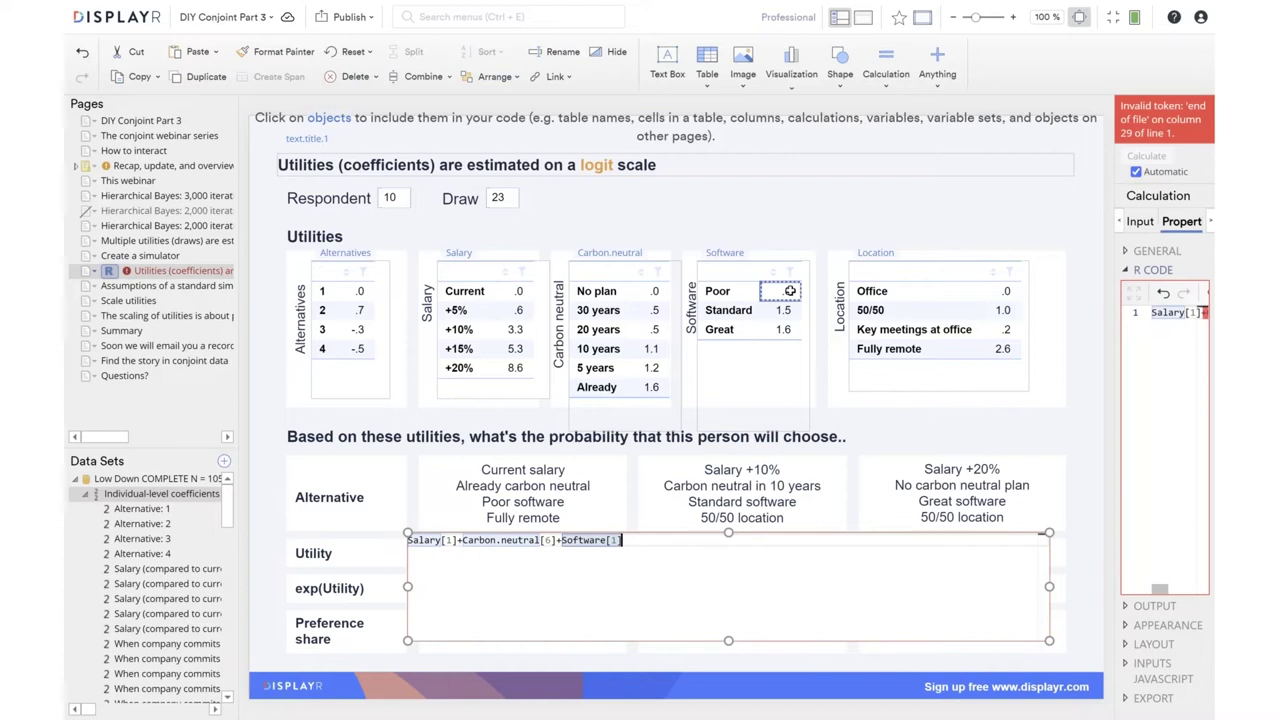
click(790, 290)
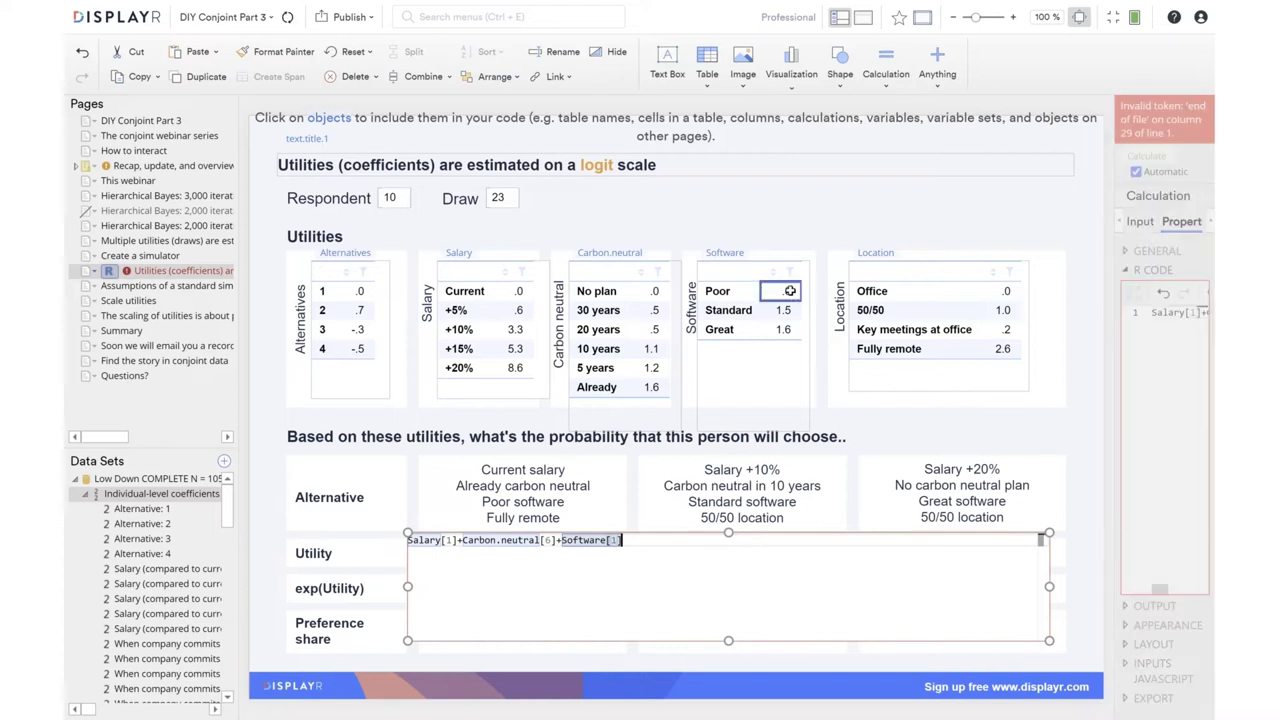
click(995, 348)
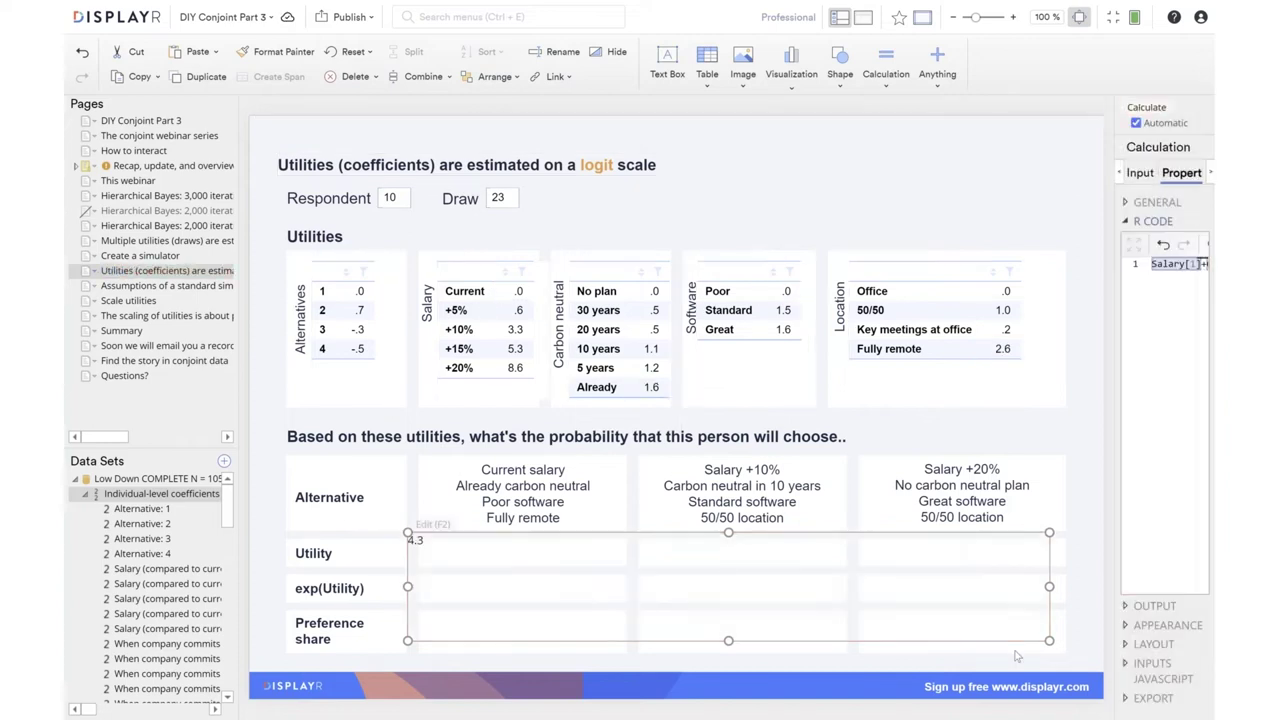
drag(940, 620, 486, 552)
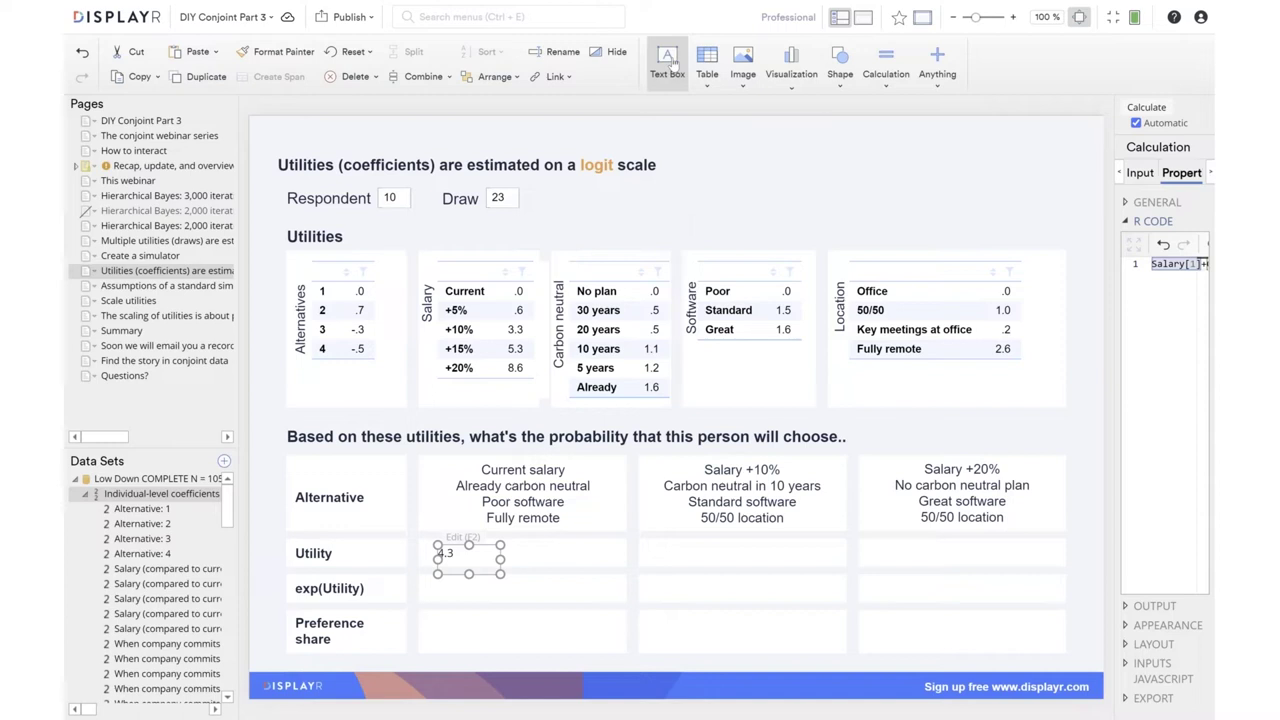
click(886, 60)
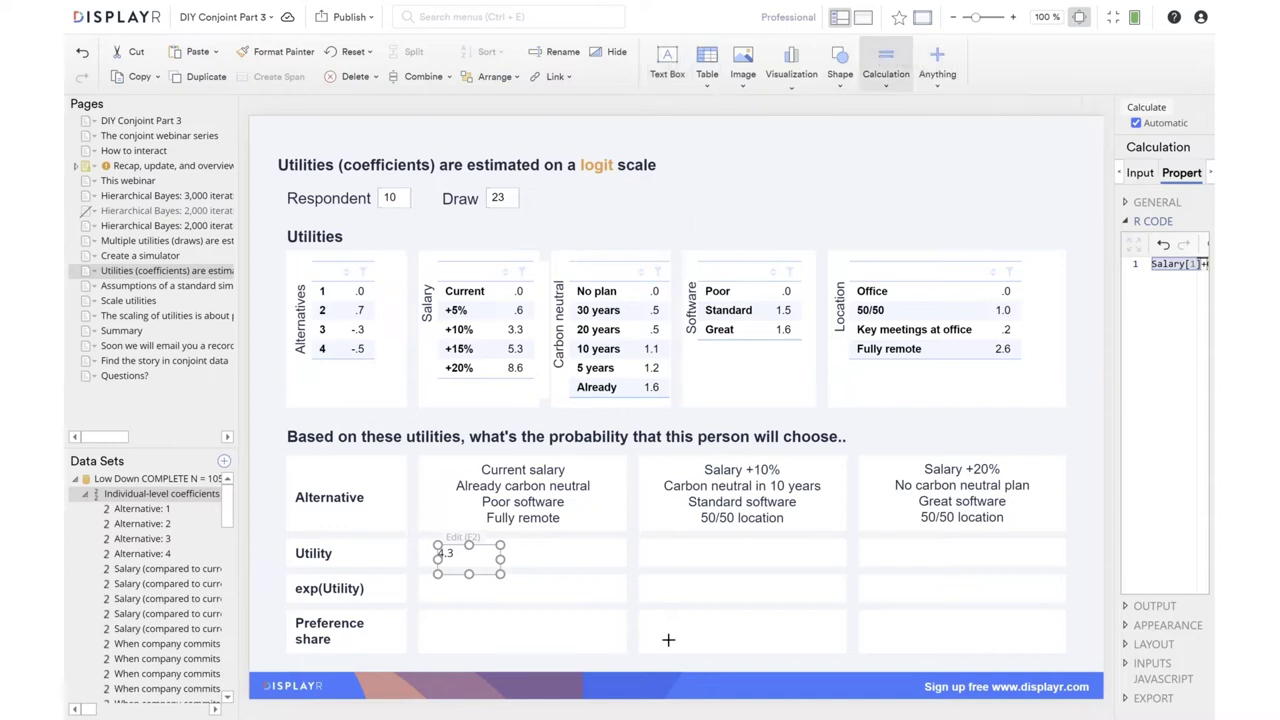
drag(636, 533, 1076, 633)
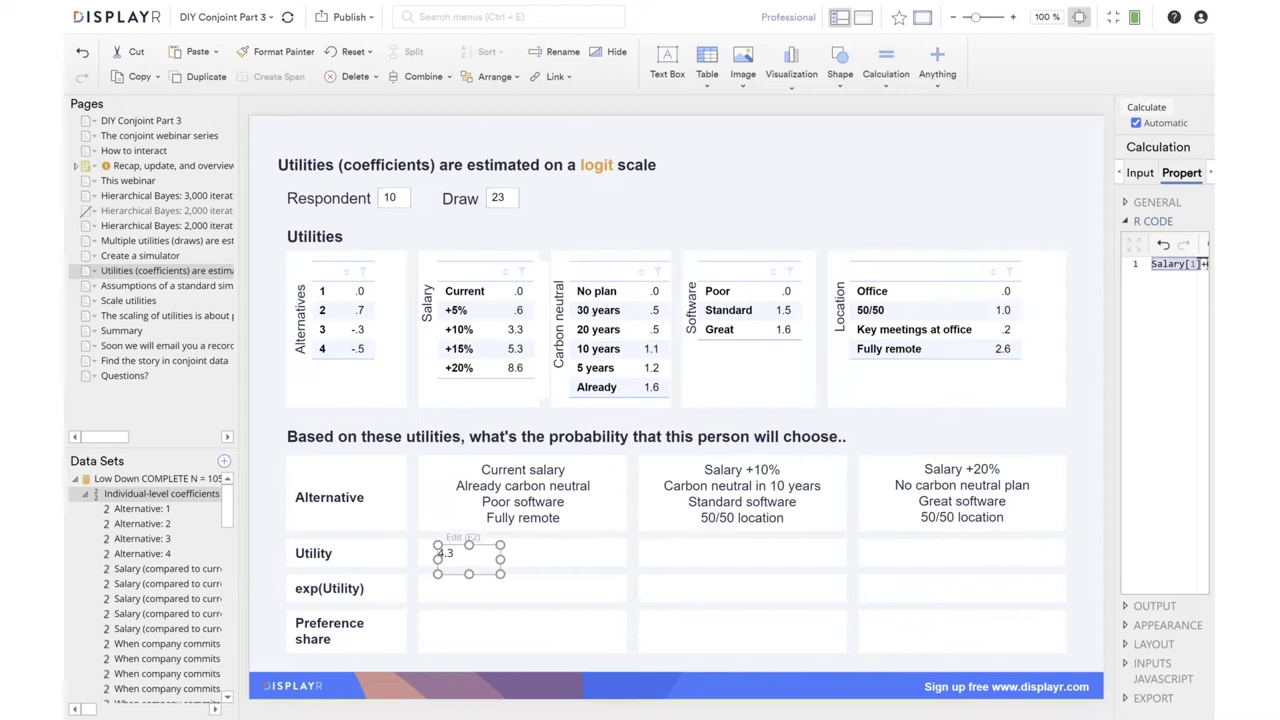
Sum the +10% salary 3.3, 10-year carbon neutral, Standard software and 50/50 location utilities into 6.8.
click(693, 545)
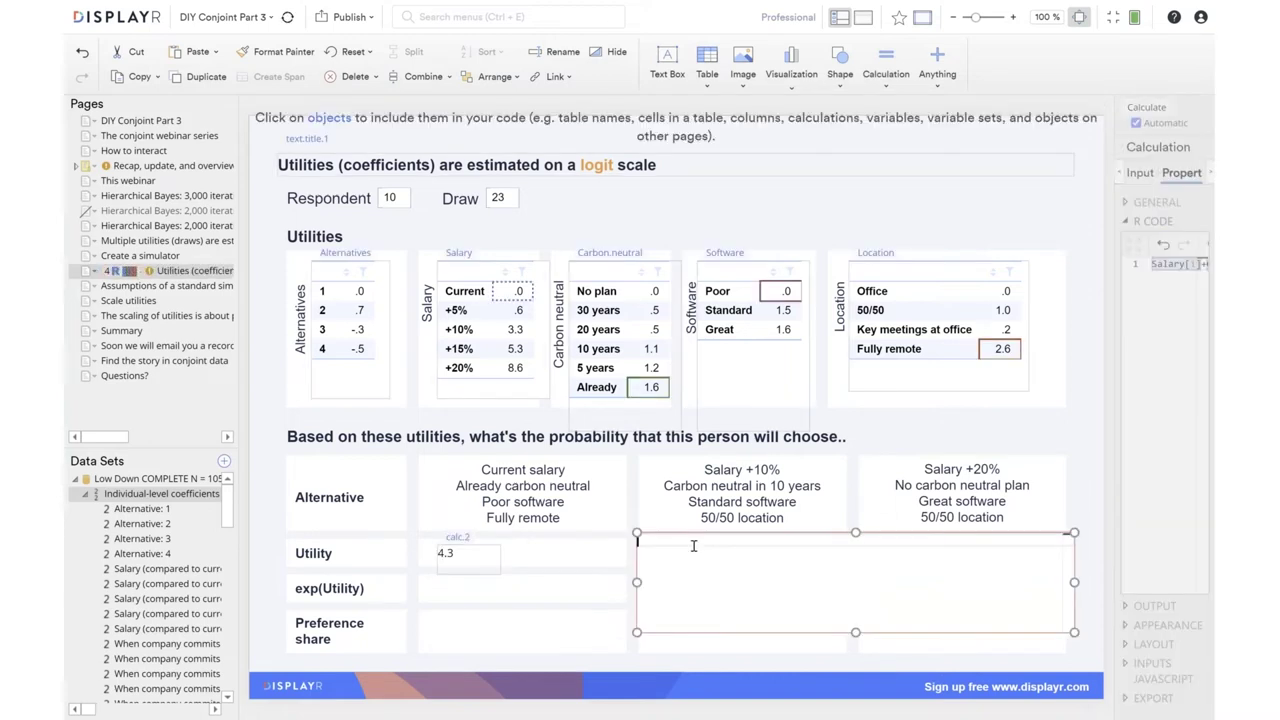
click(515, 331)
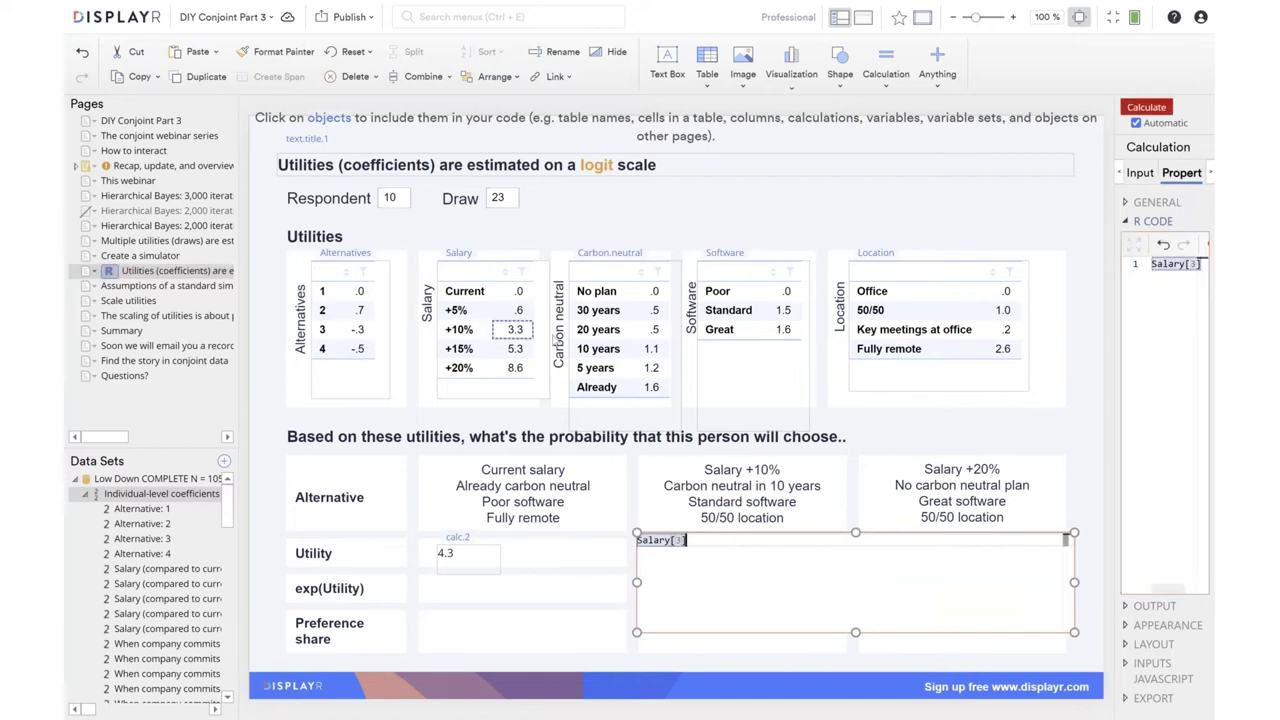
text(+)
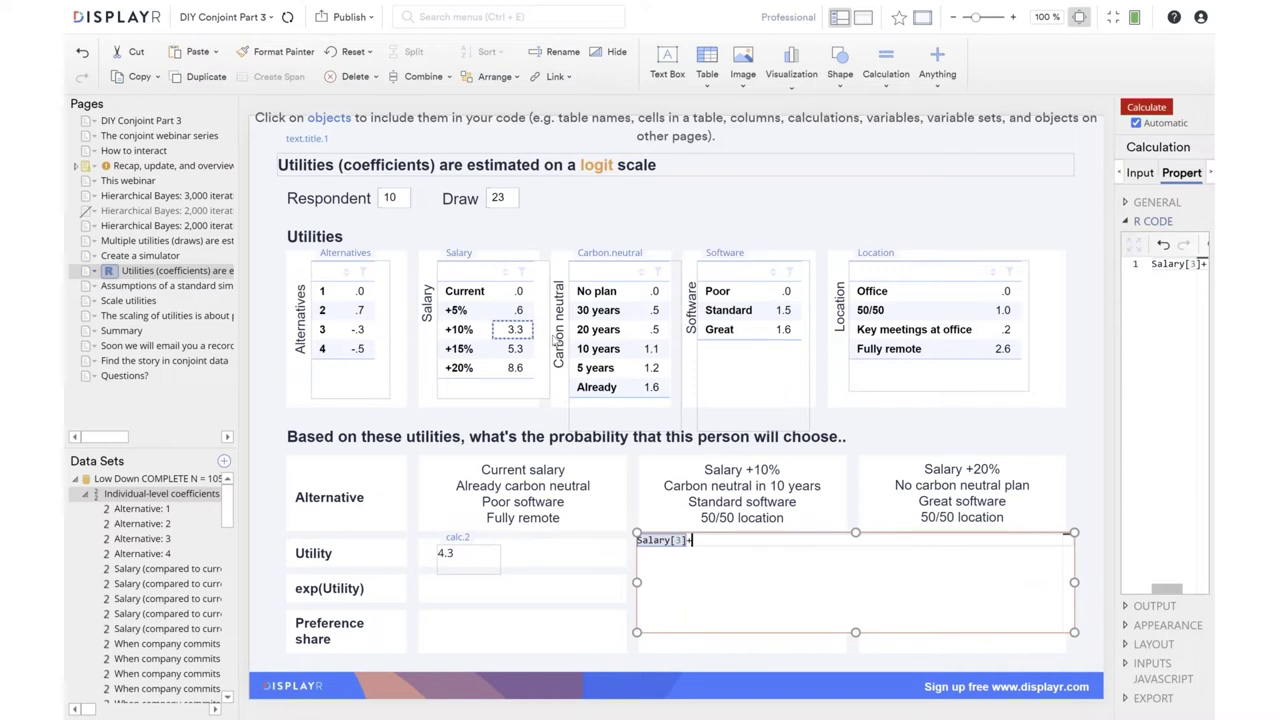
click(645, 350)
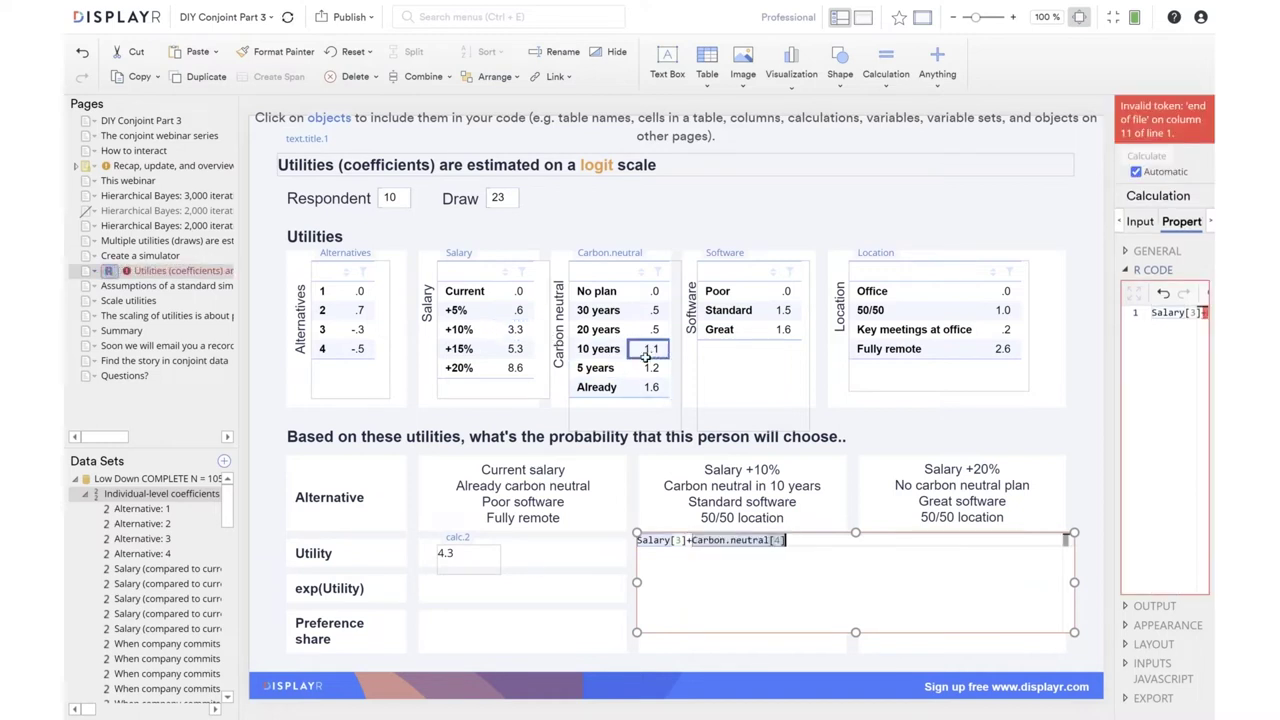
text(+)
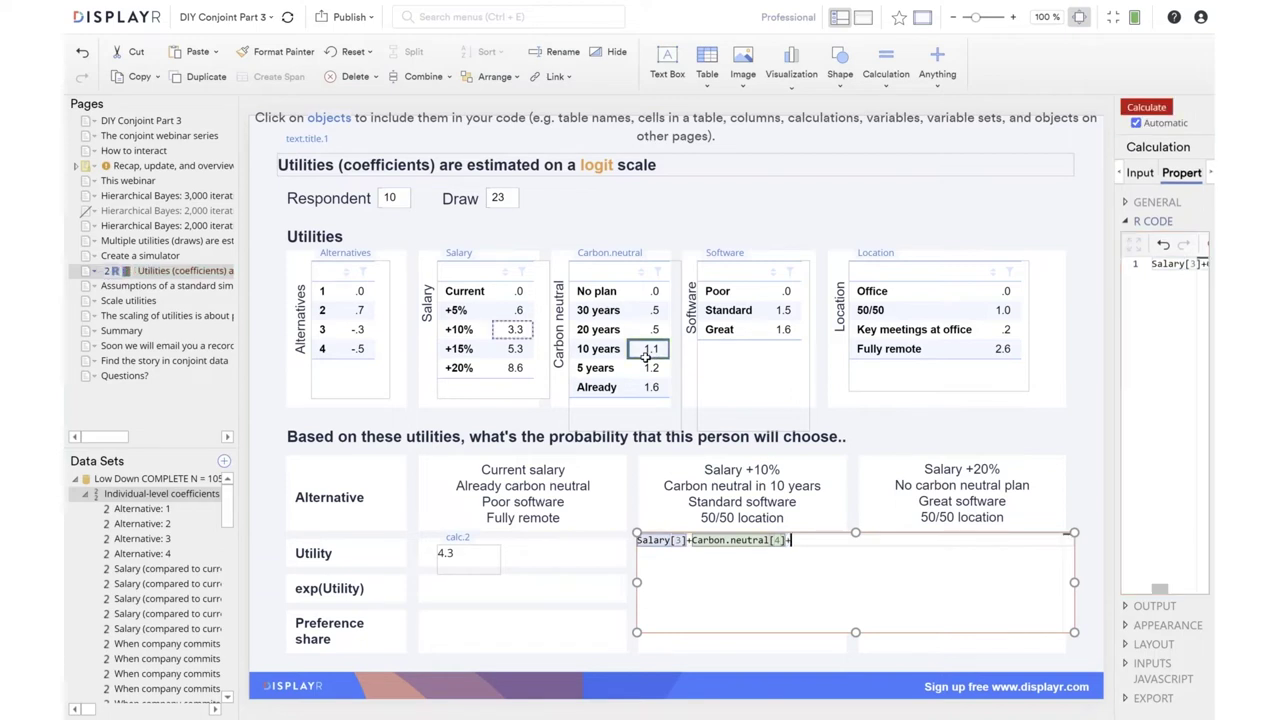
click(783, 310)
text(+)
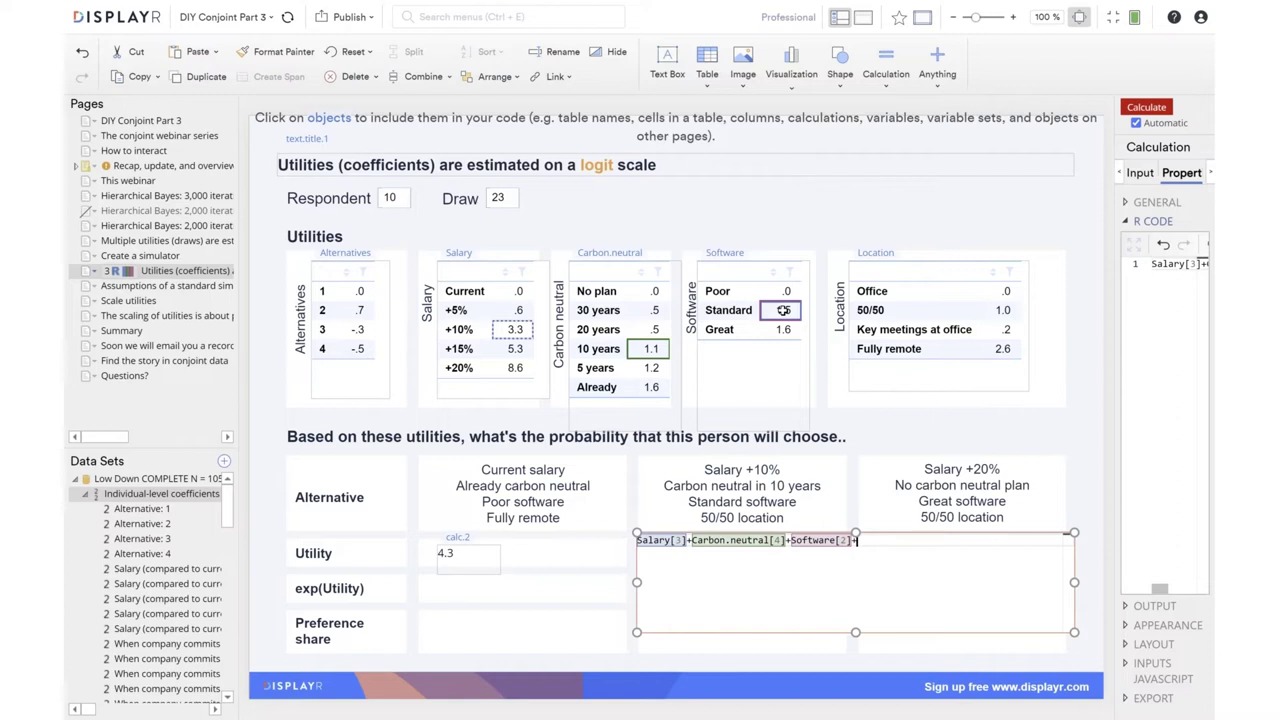
click(998, 313)
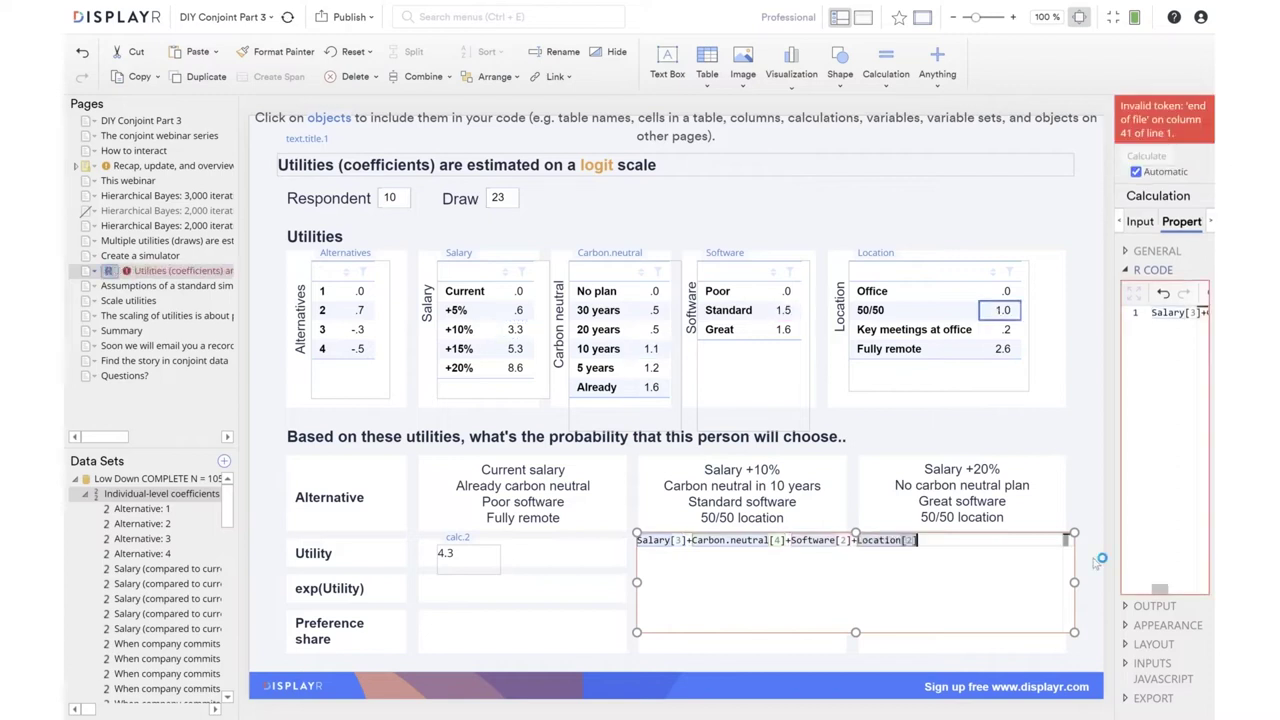
click(1097, 562)
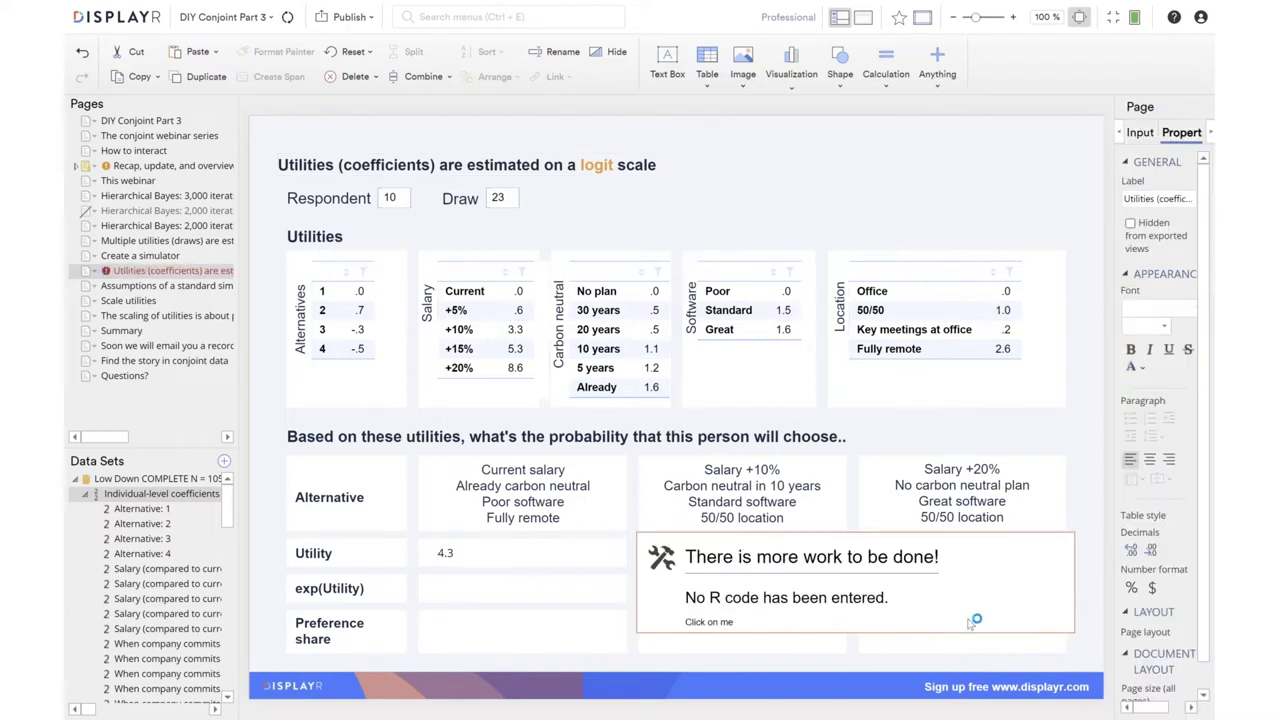
Nudge the 6.8 result into place and draw a calculation over the Salary +20% Utility cell.
click(970, 621)
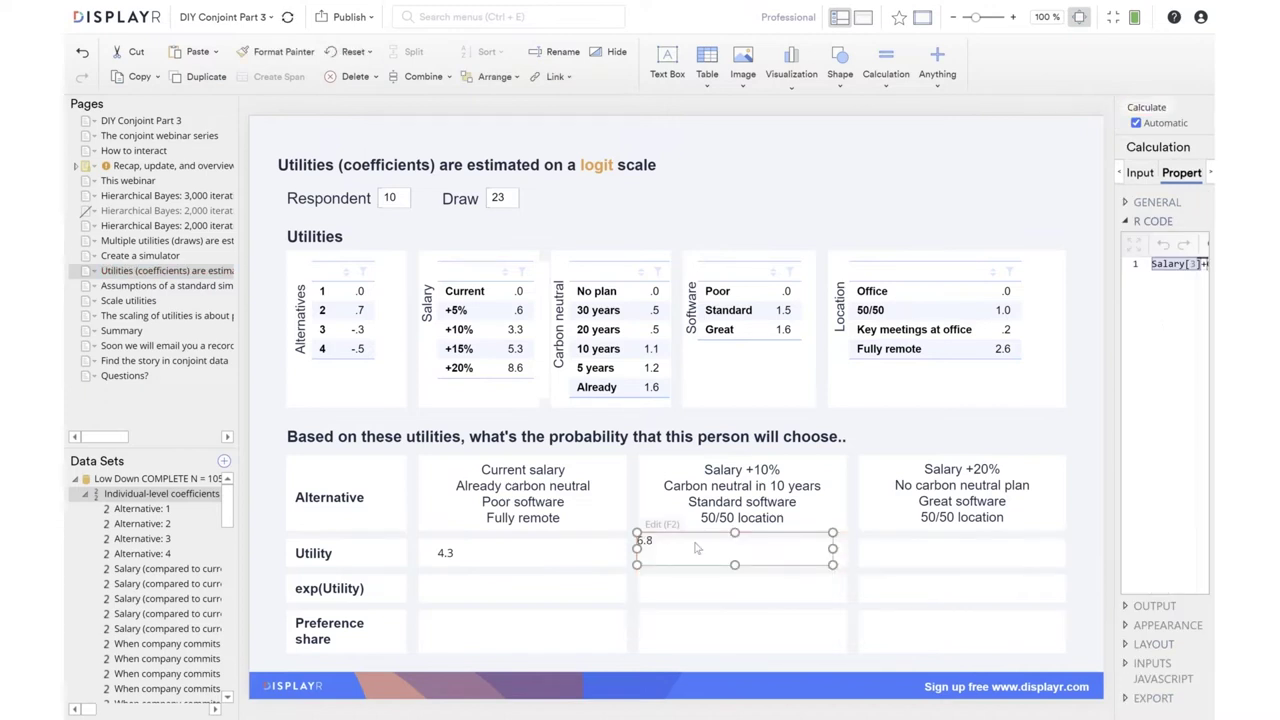
drag(697, 548, 701, 557)
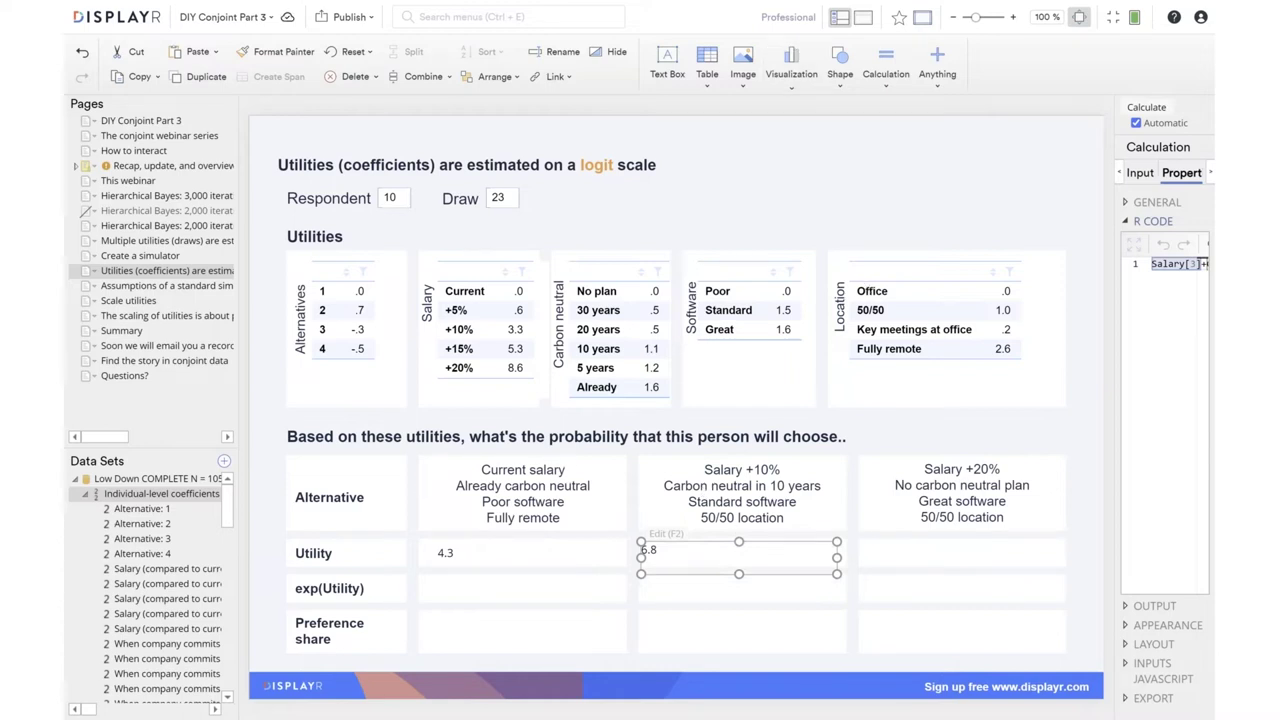
click(886, 55)
mouse_move(852, 532)
mouse_down()
mouse_move(1080, 586)
mouse_move(1106, 622)
mouse_up()
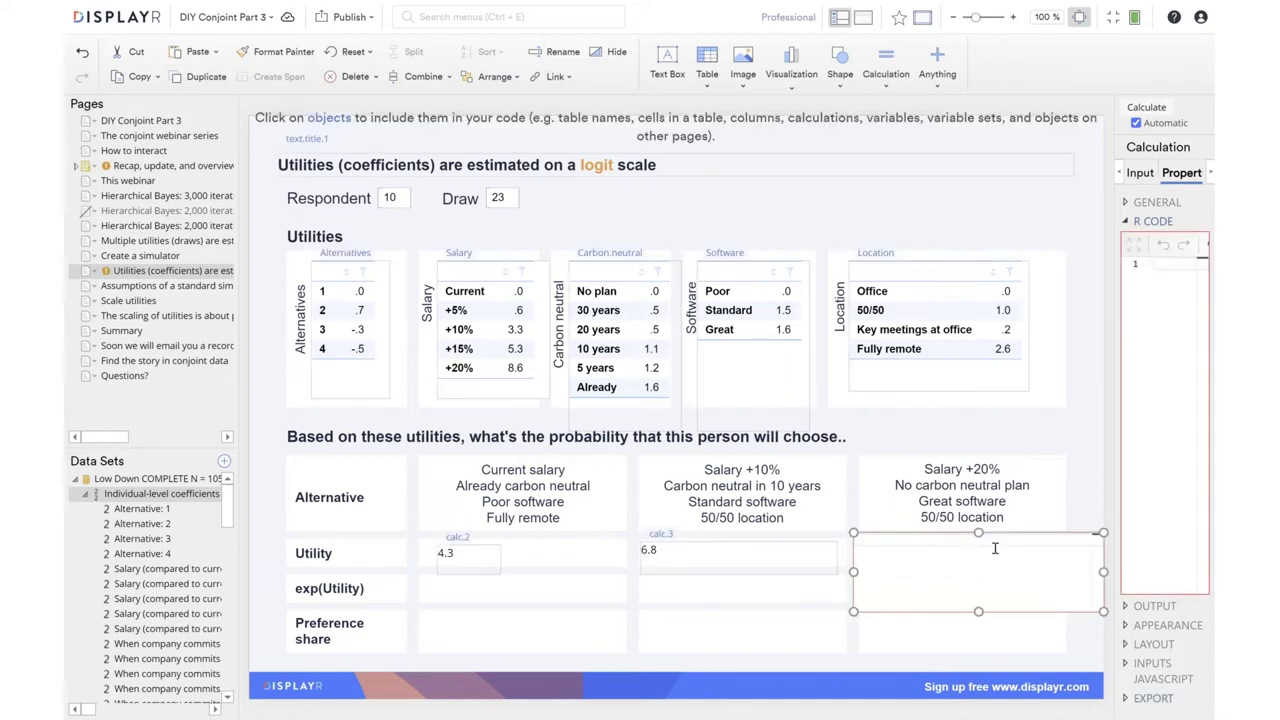
Sum the +20% salary 8.6, No plan, Great software and 50/50 location utilities, giving 11.2.
click(515, 369)
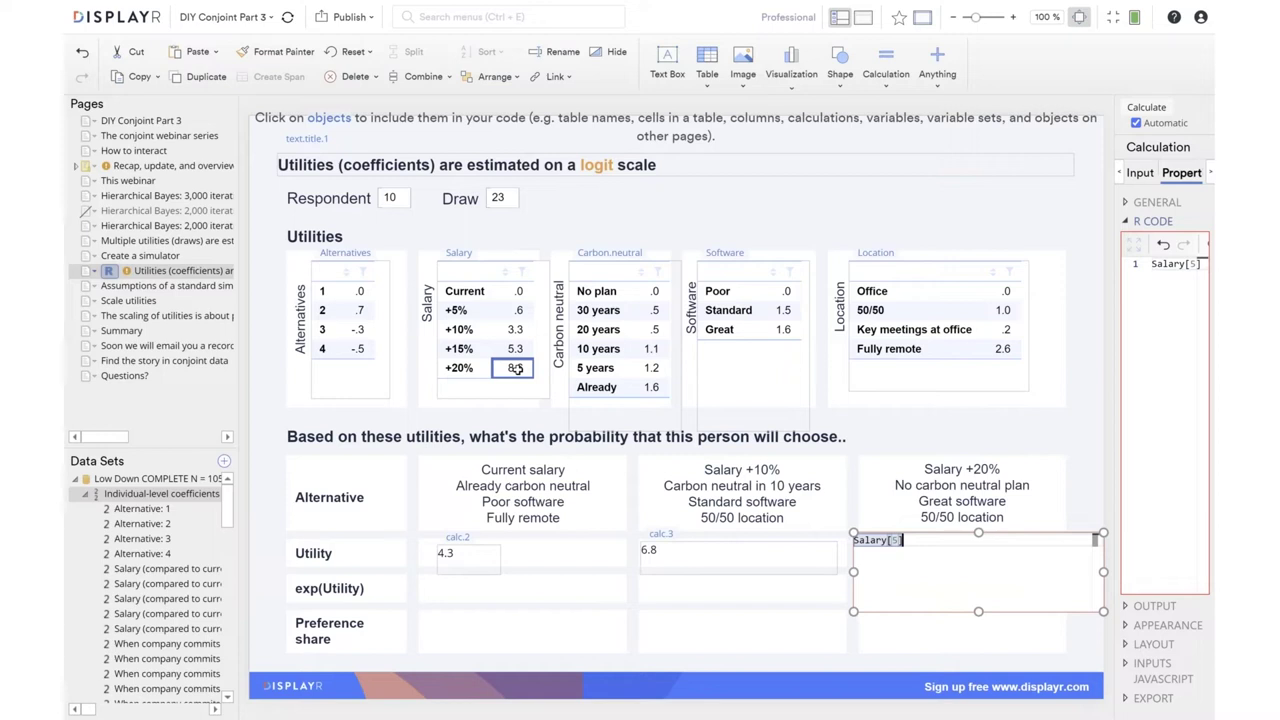
text(+)
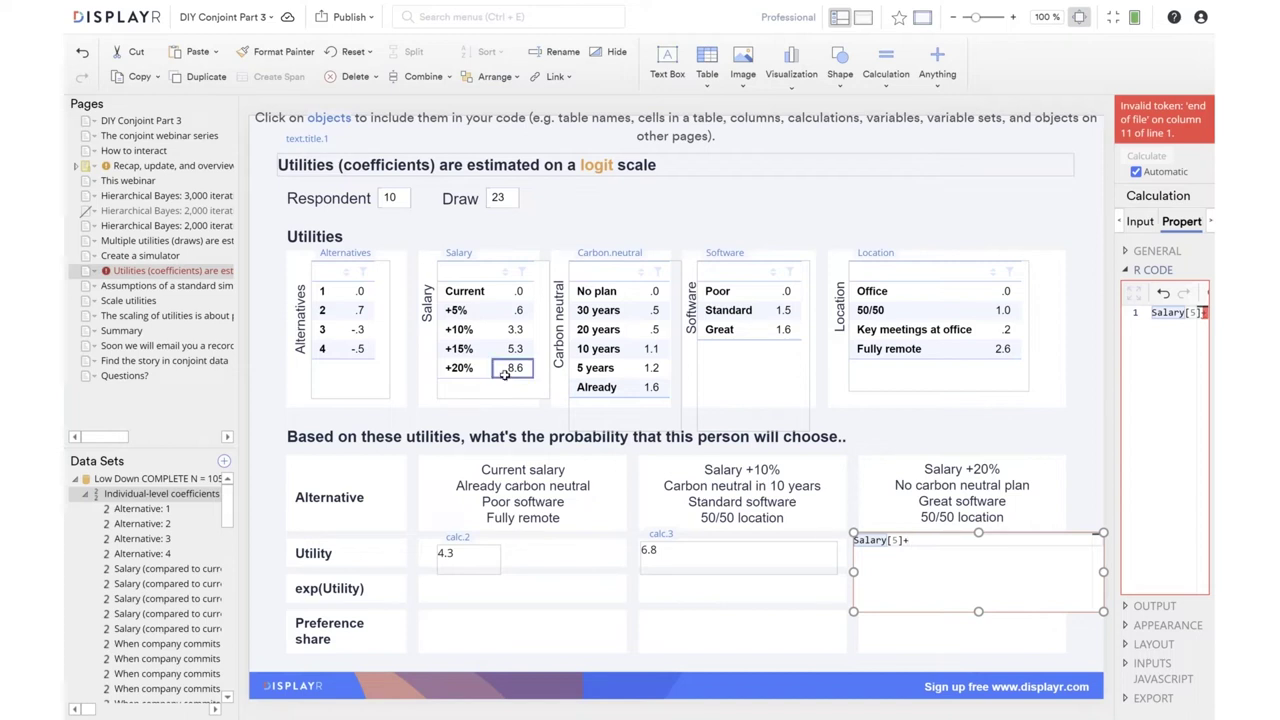
click(652, 292)
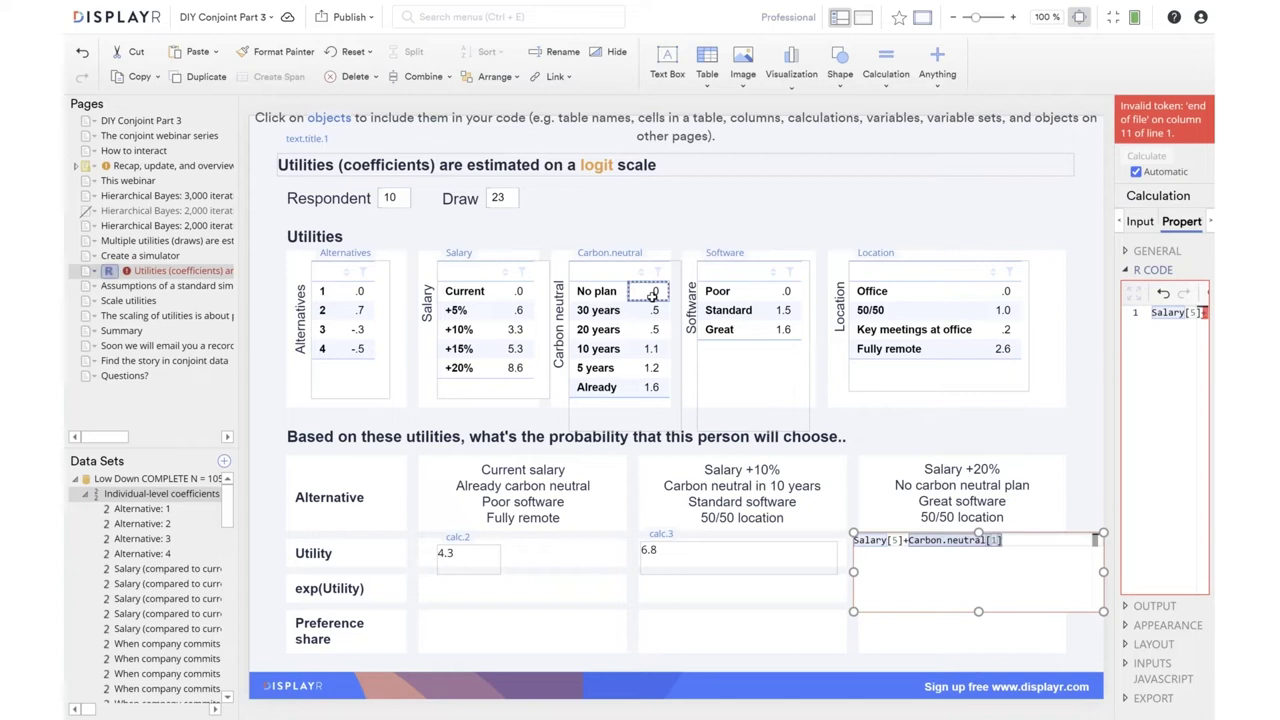
text(+)
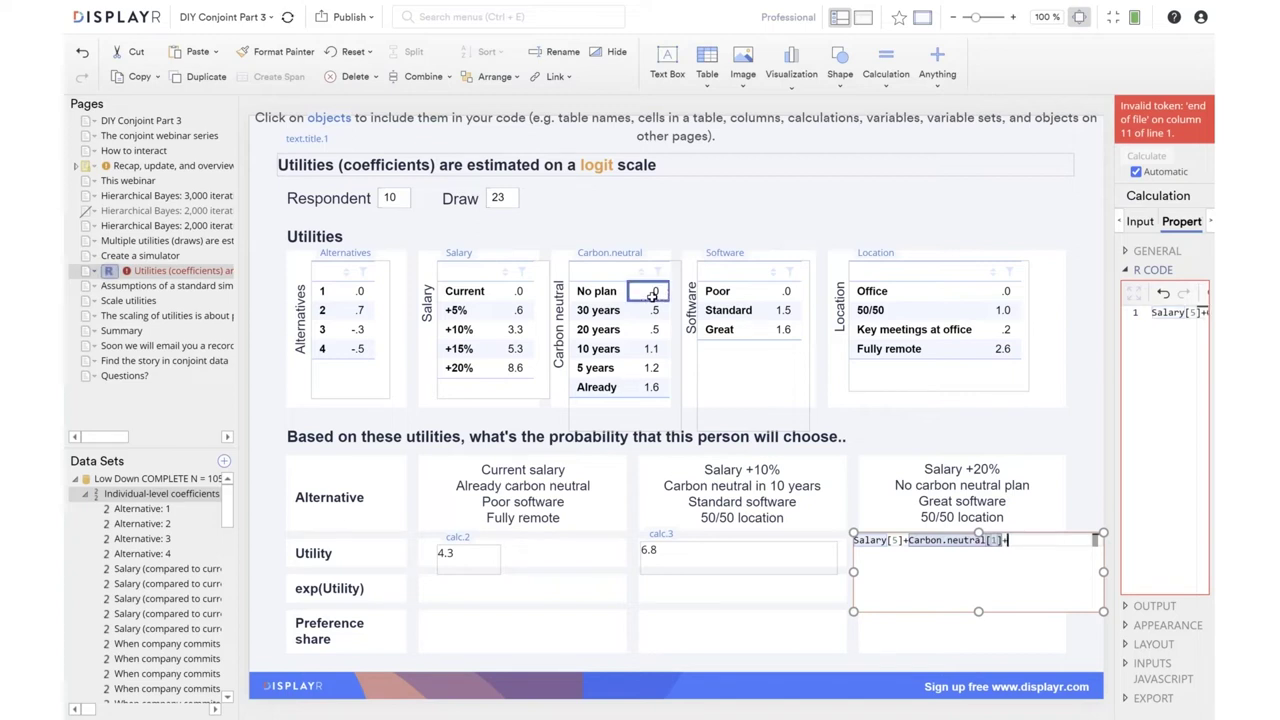
click(783, 329)
text(+)
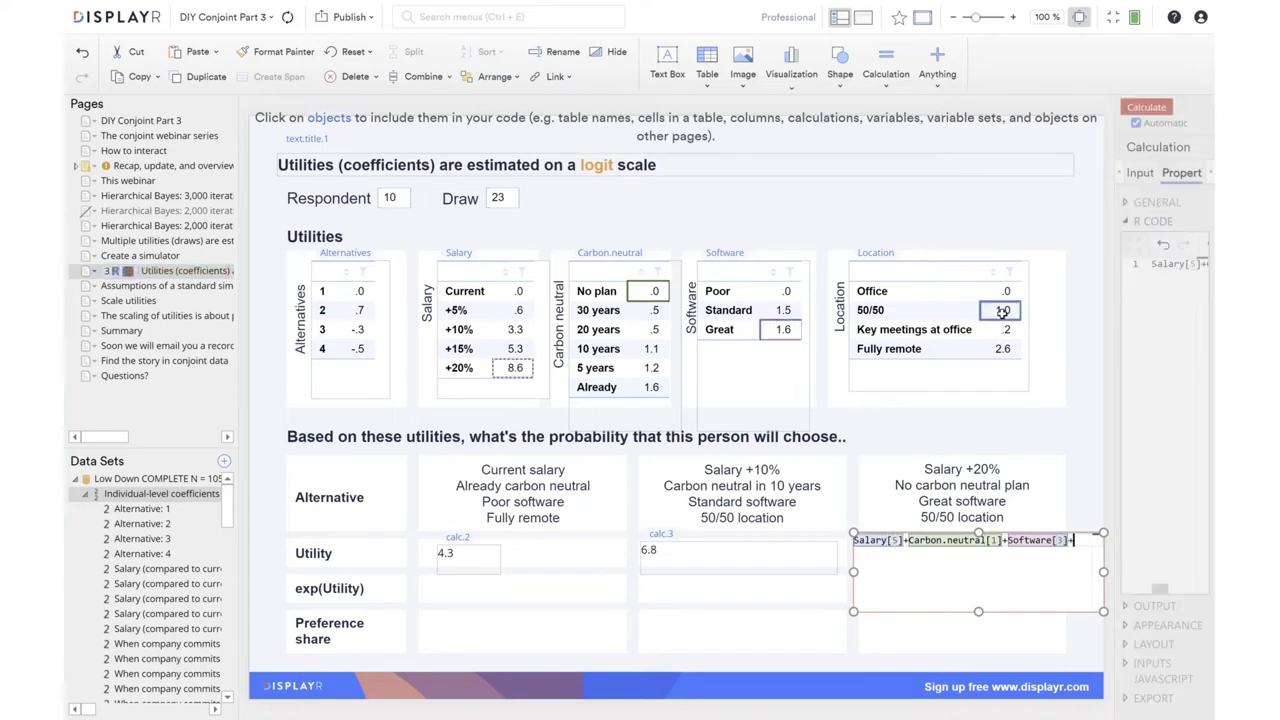
click(1002, 312)
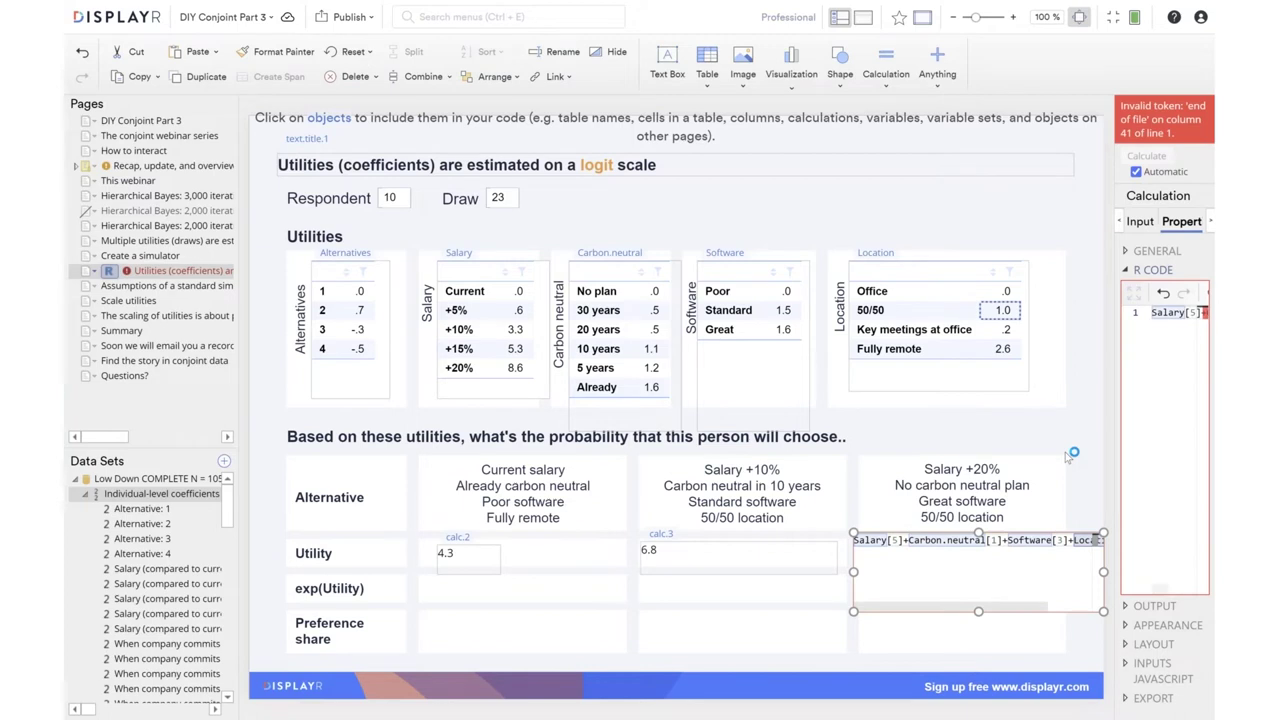
click(1072, 455)
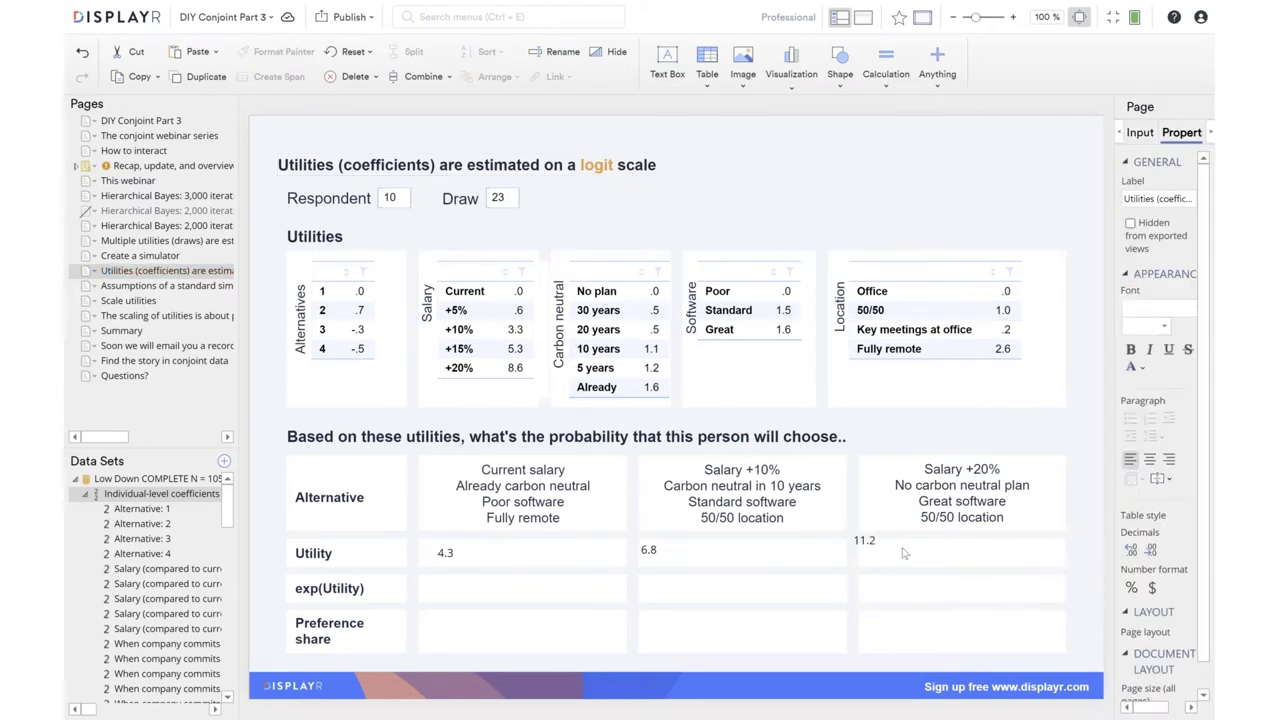
Shift the 11.2 value slightly right and down to align with the Utility row.
click(904, 554)
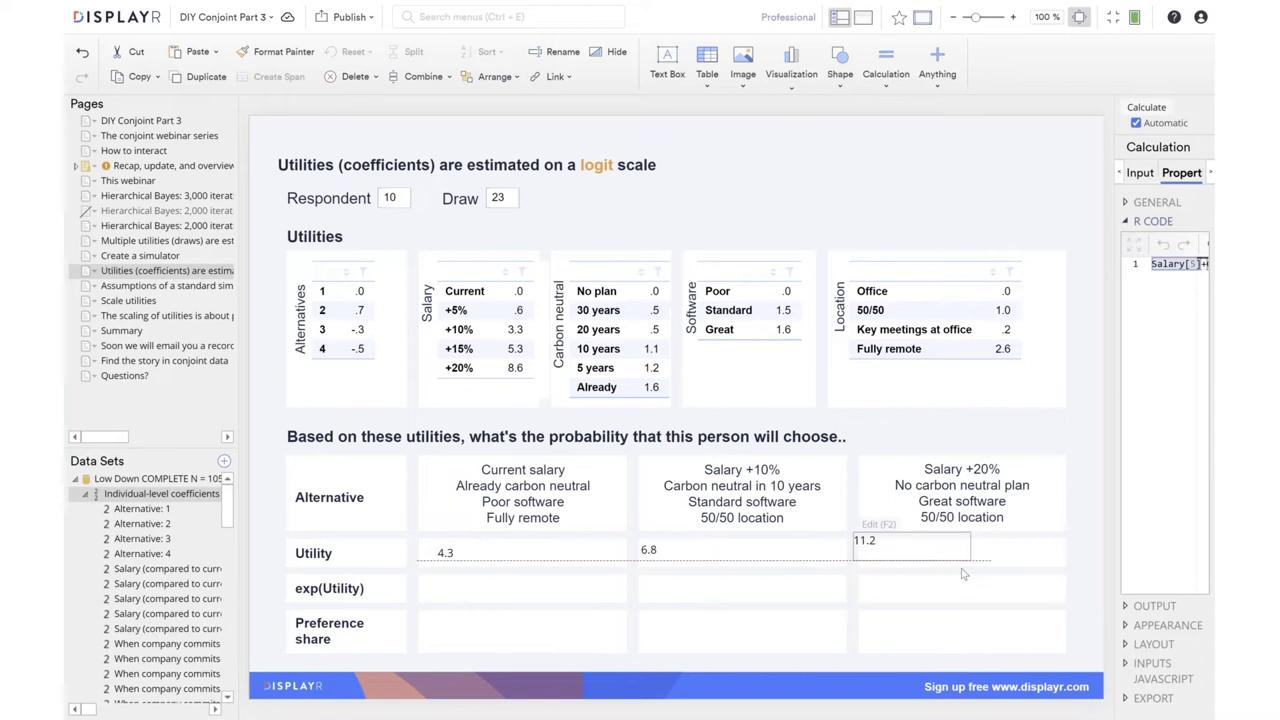
drag(963, 574, 963, 574)
drag(929, 526, 942, 535)
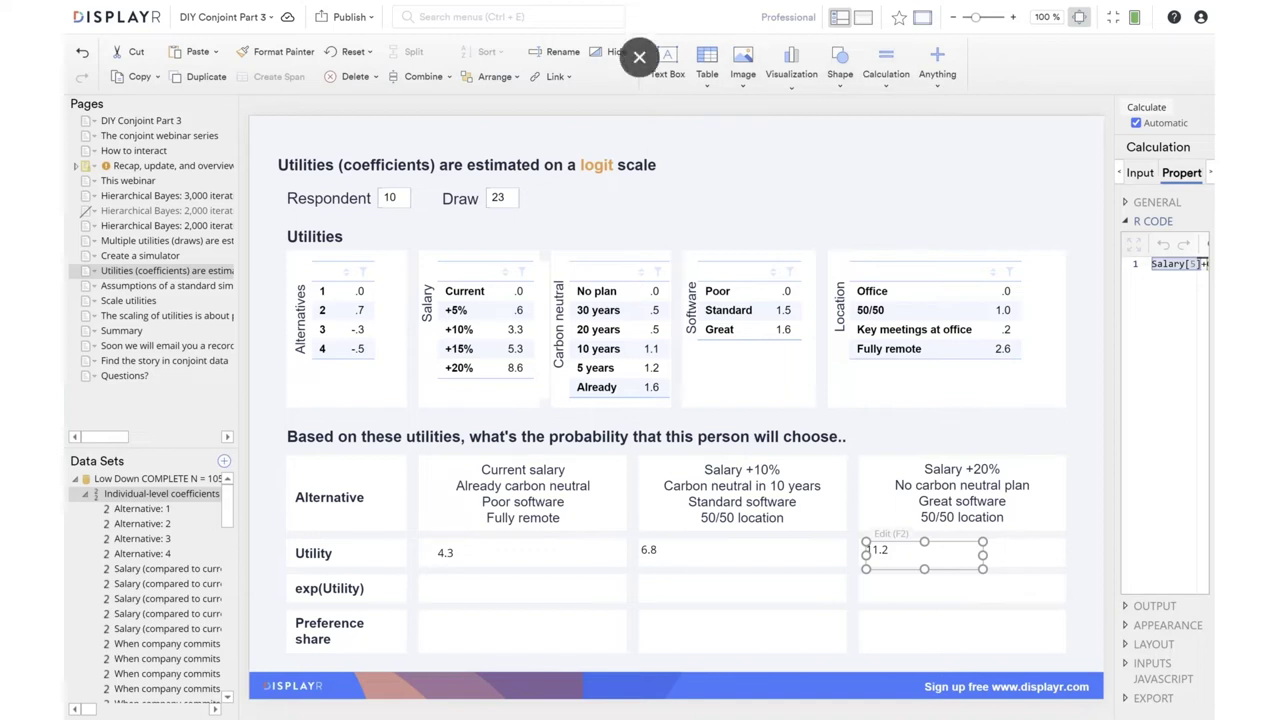
Add an exp() calculation of the 4.3 utility in the first exp(Utility) cell, giving 70.5.
click(886, 62)
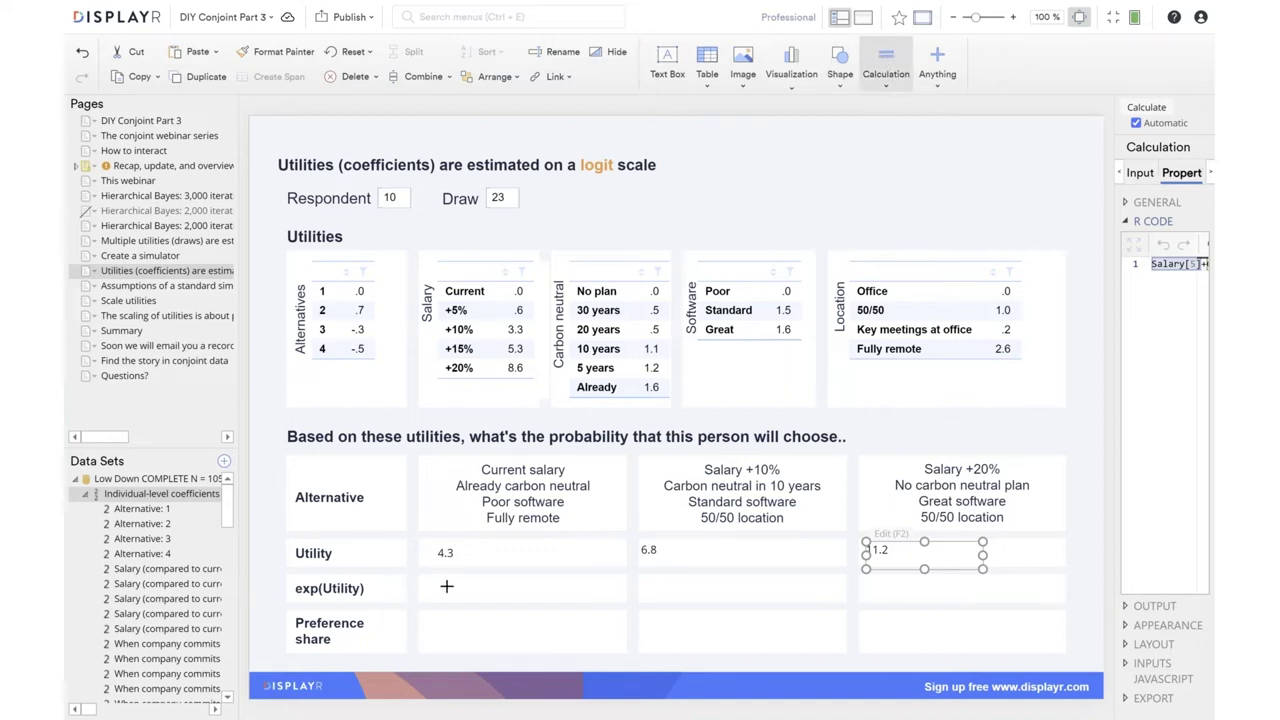
click(415, 574)
drag(598, 606, 636, 608)
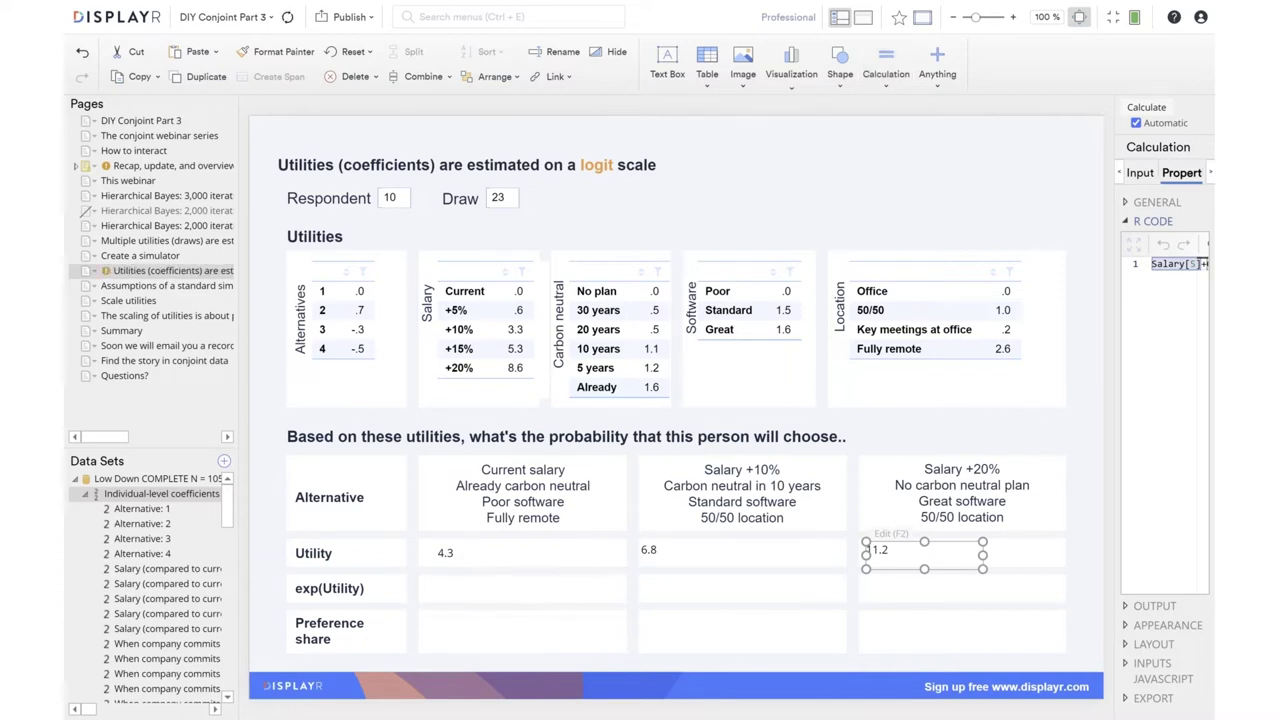
double_click(627, 575)
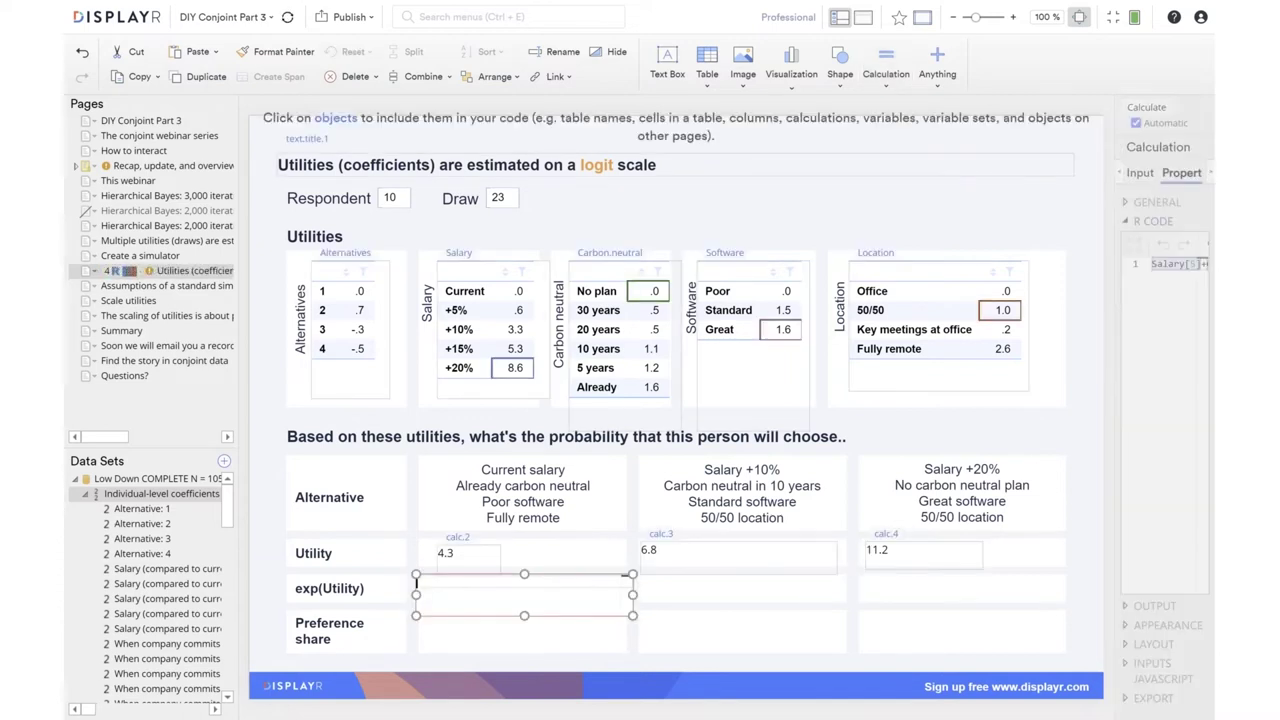
text(exp)
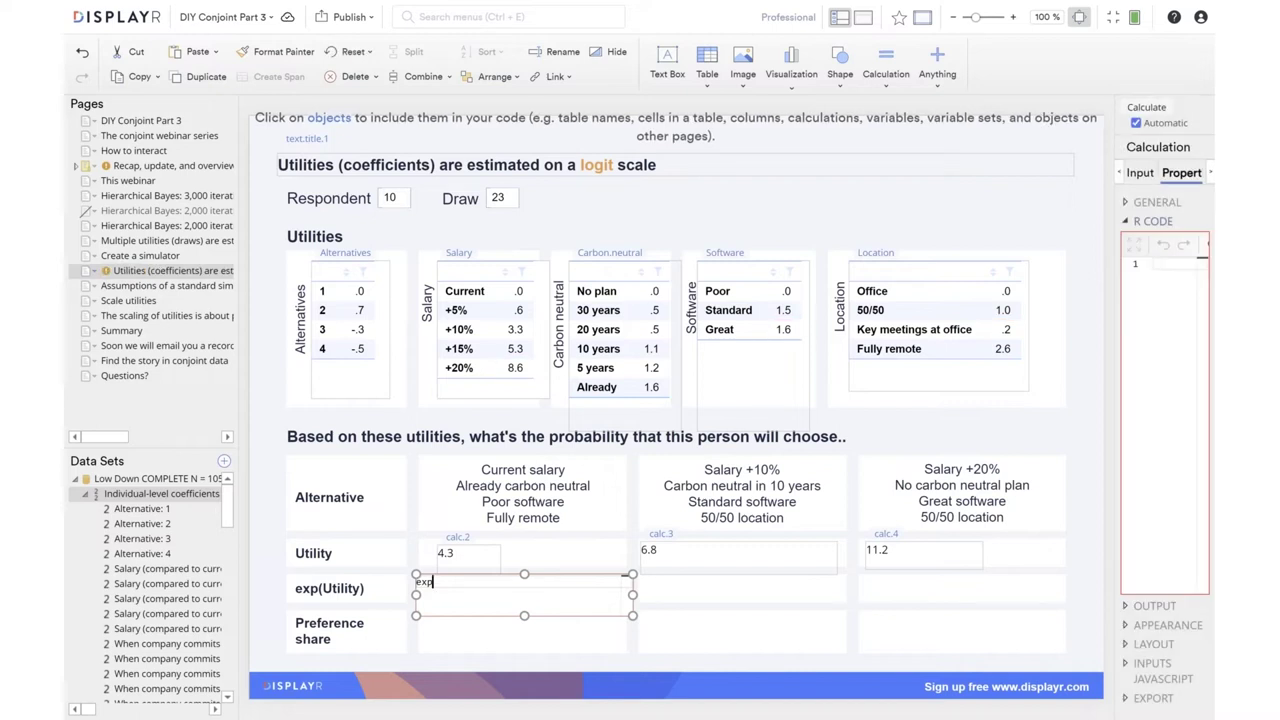
text(()
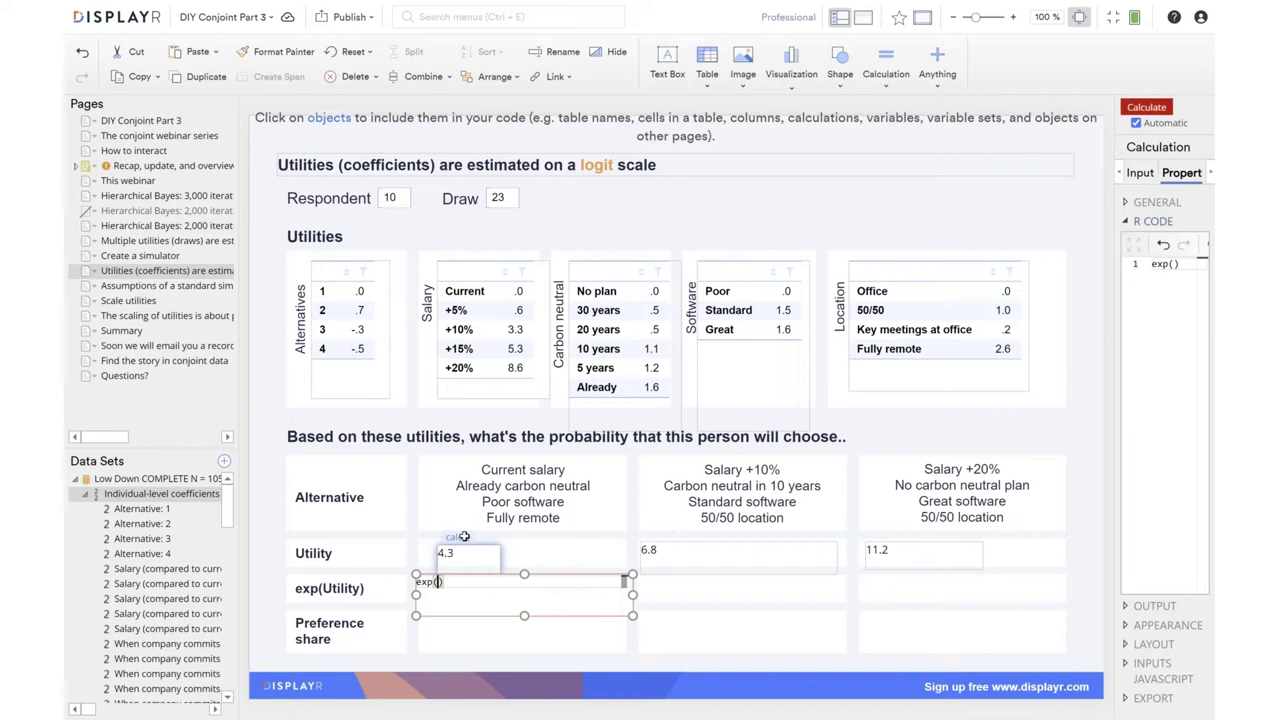
click(464, 537)
click(710, 600)
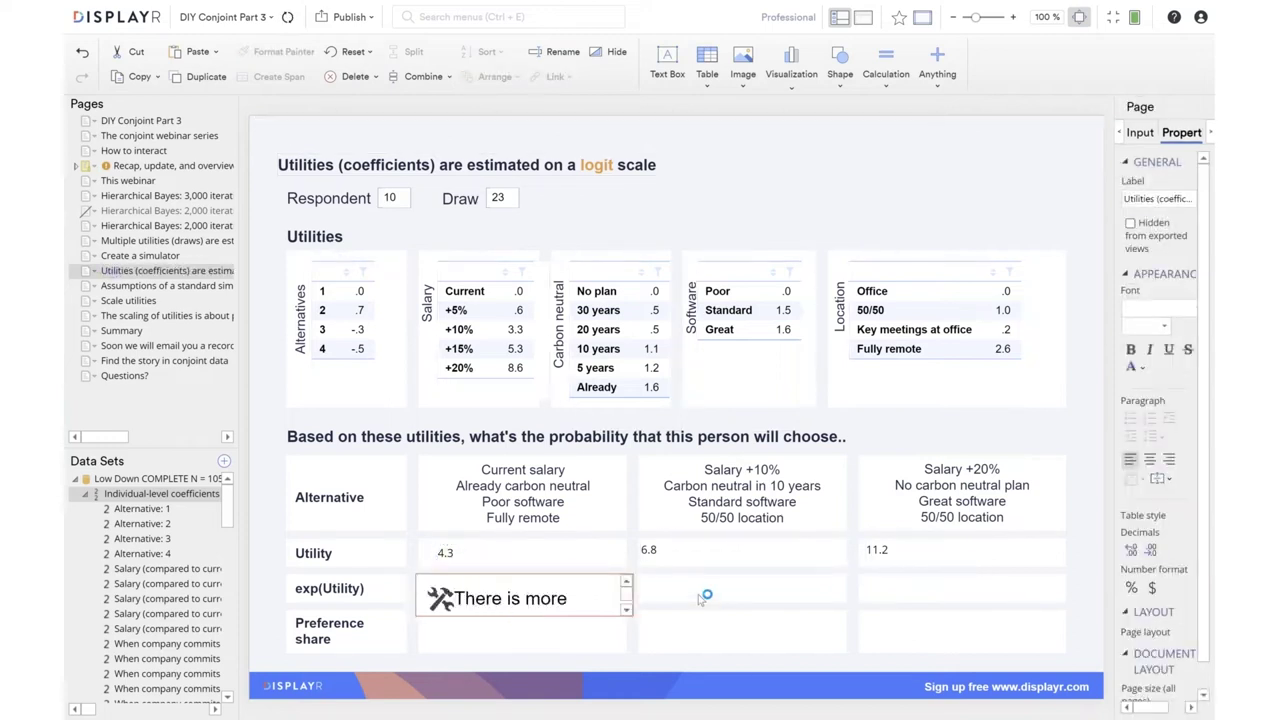
Add exp() calculations of the 6.8 and 11.2 utilities, giving 918.3 and 74919.0.
click(886, 62)
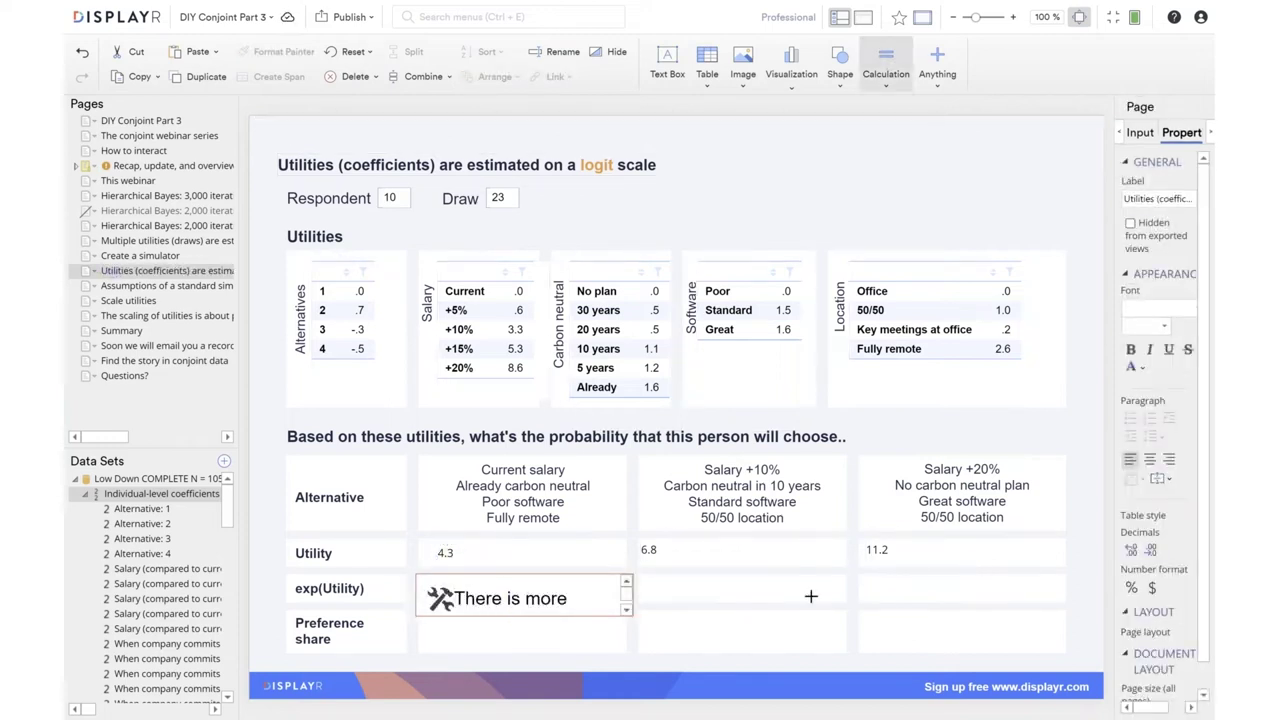
drag(640, 574, 864, 618)
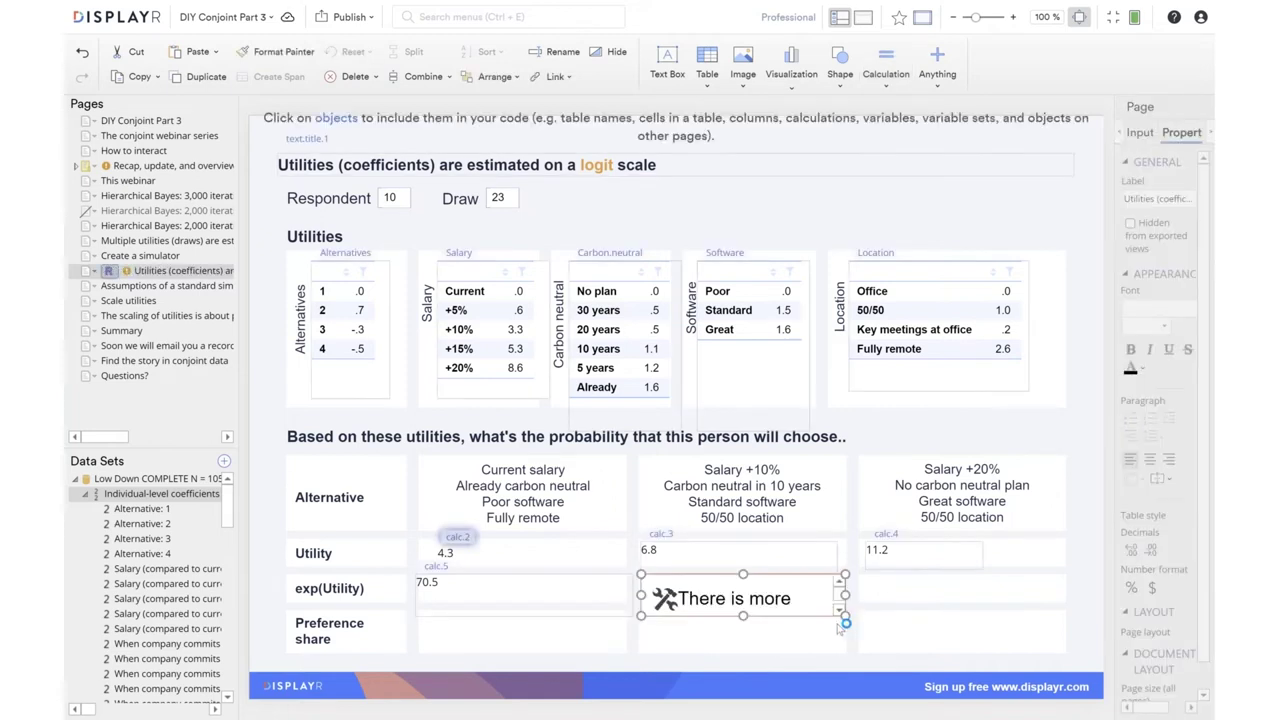
text(exp())
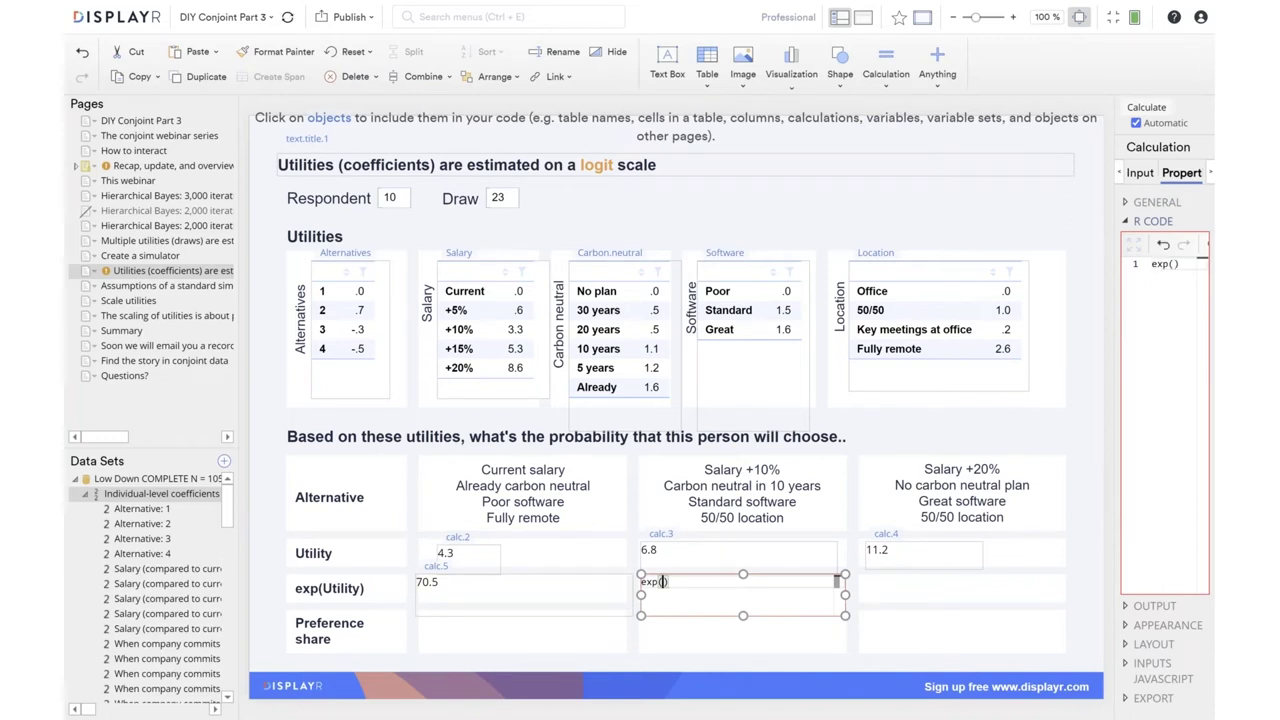
click(660, 548)
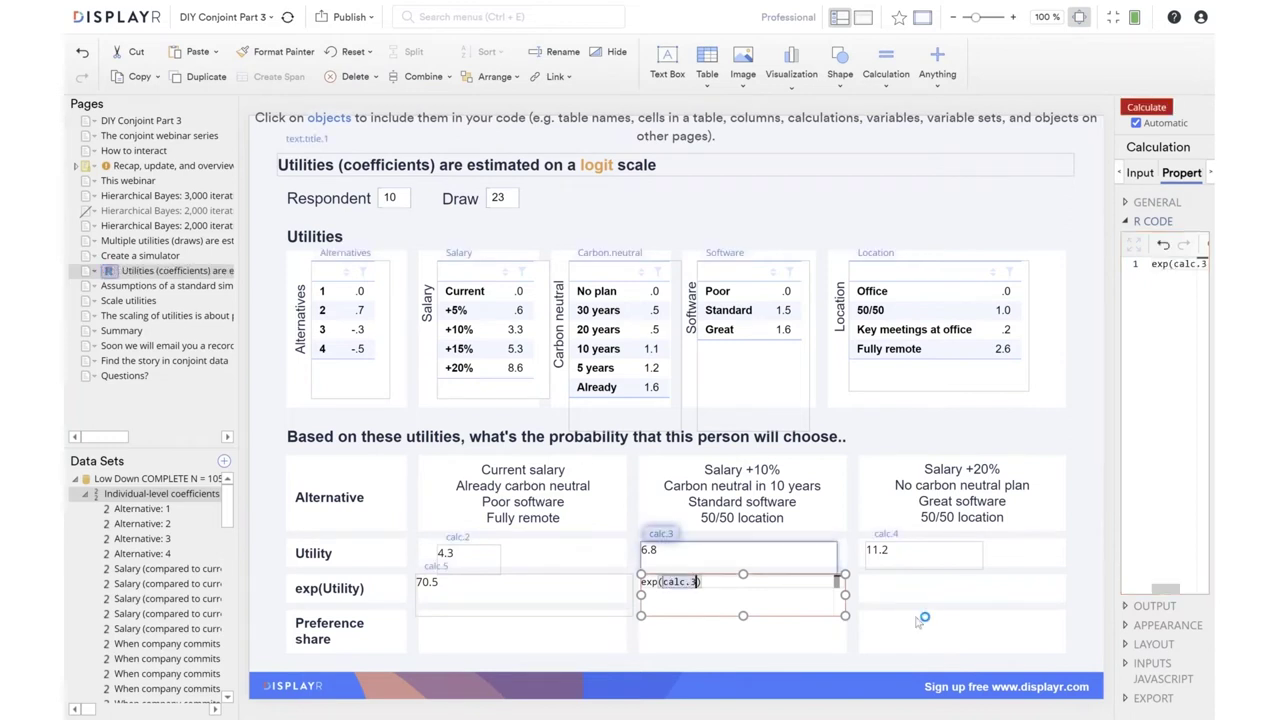
click(920, 620)
click(886, 62)
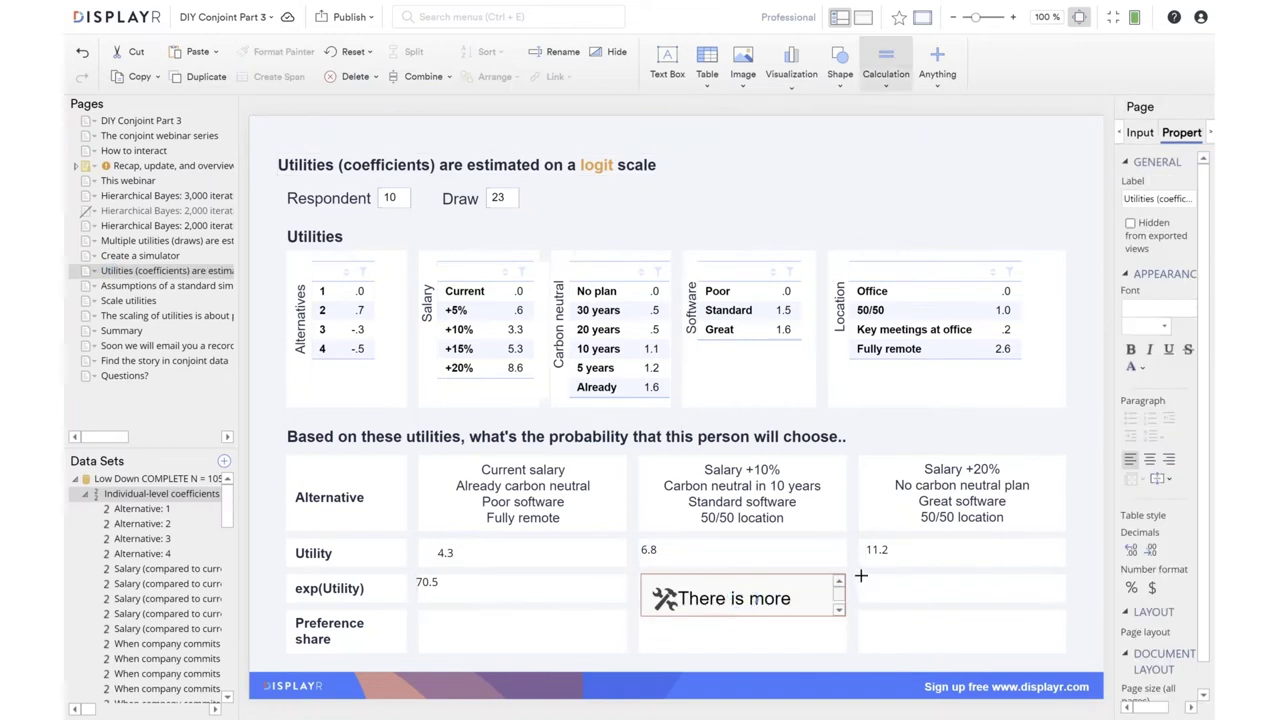
drag(857, 573, 1075, 617)
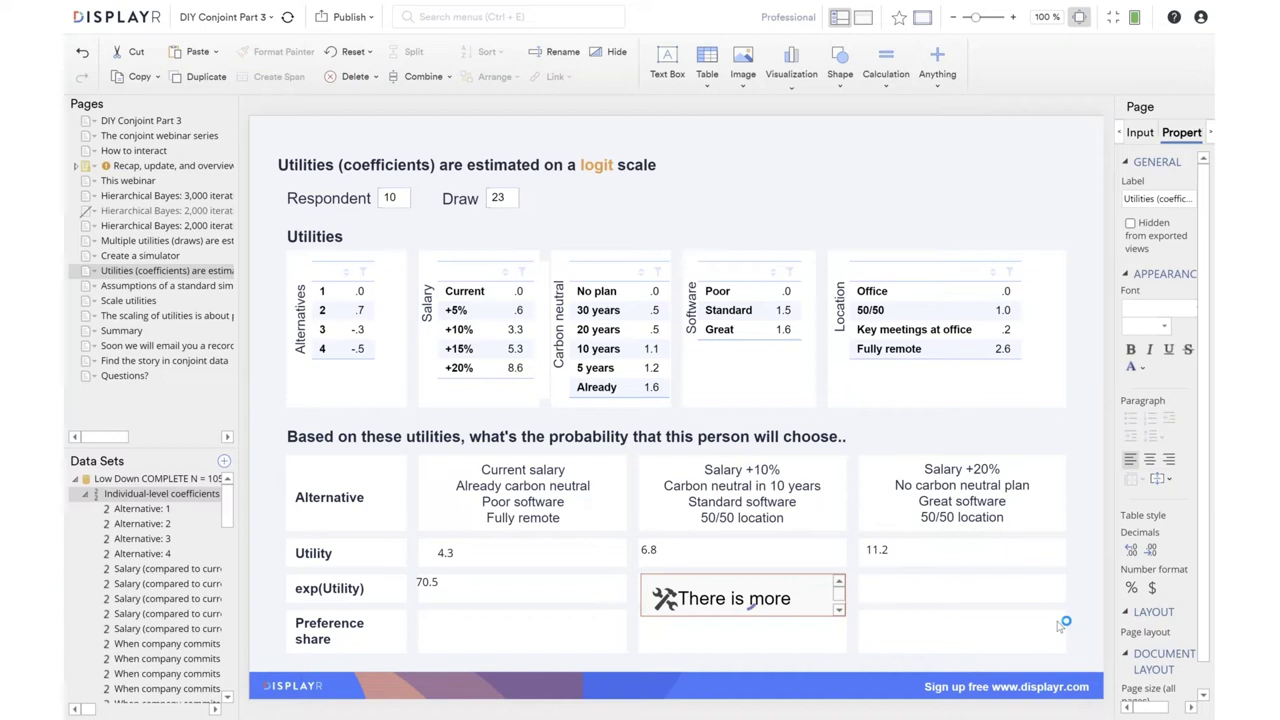
text(exp())
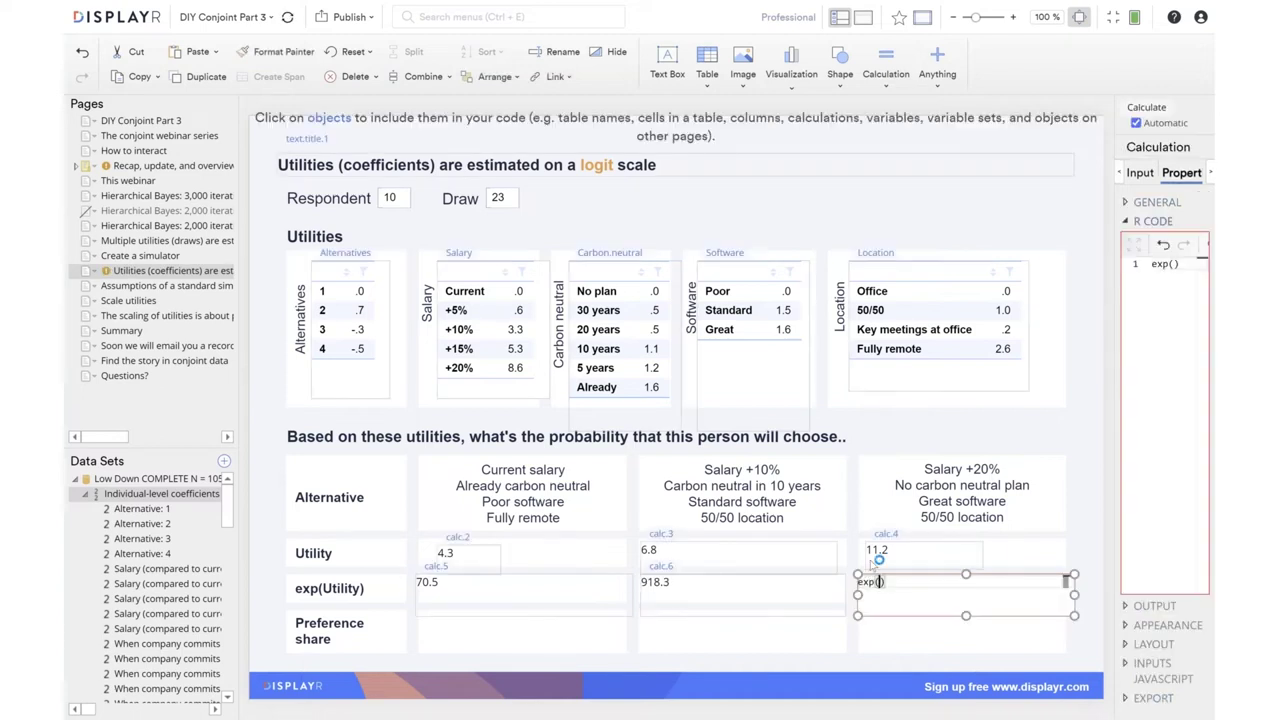
click(874, 552)
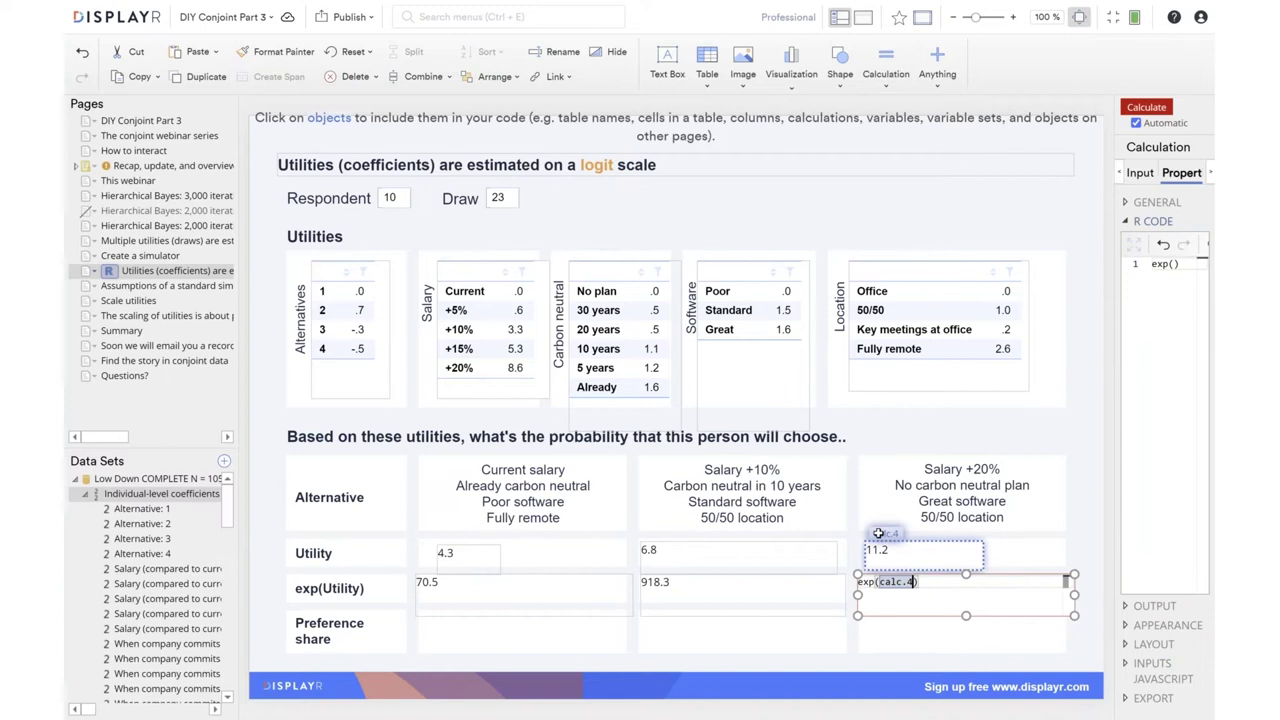
click(849, 646)
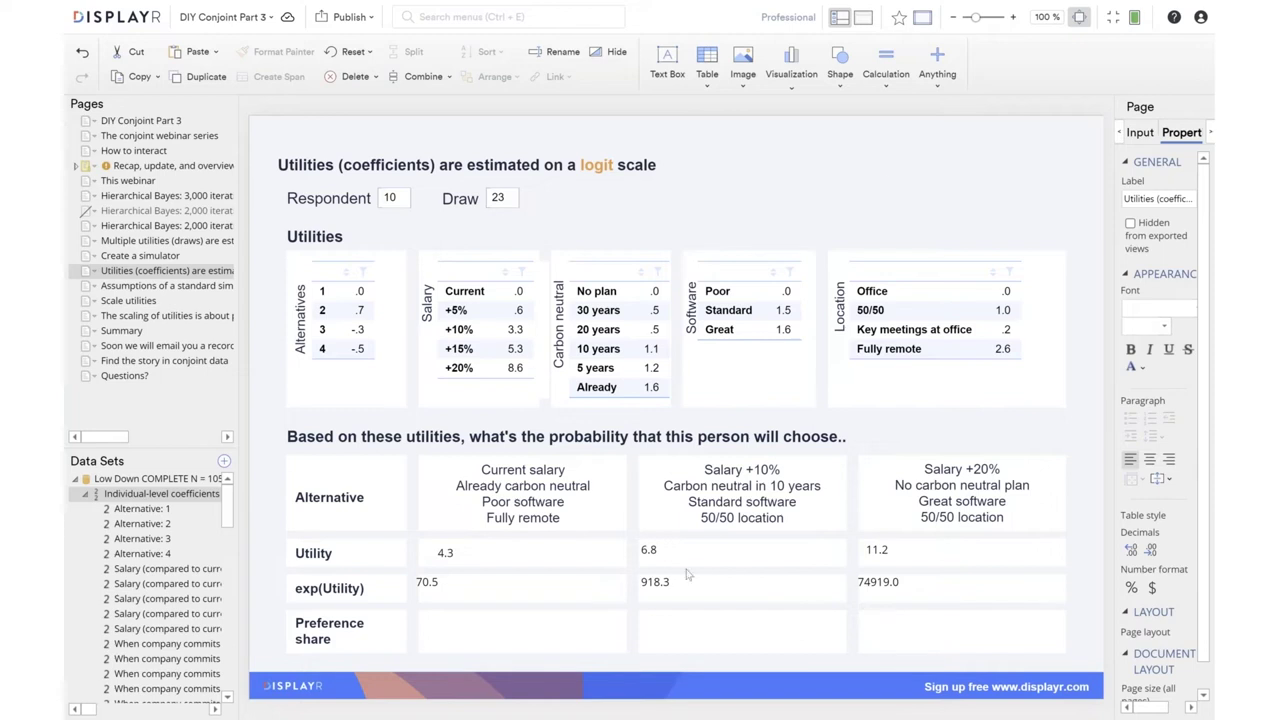
Write calc.5/(calc.5+calc.6+… in a new calculation in the first Preference share cell.
click(886, 62)
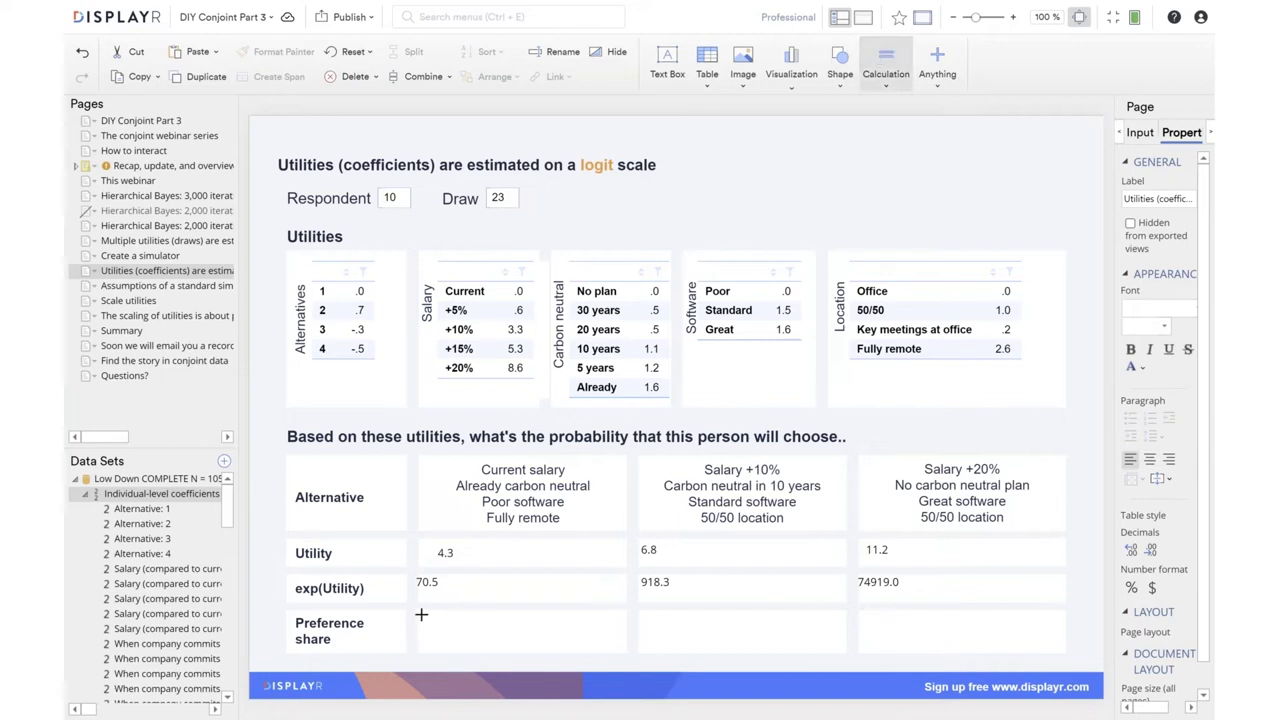
drag(439, 623, 630, 651)
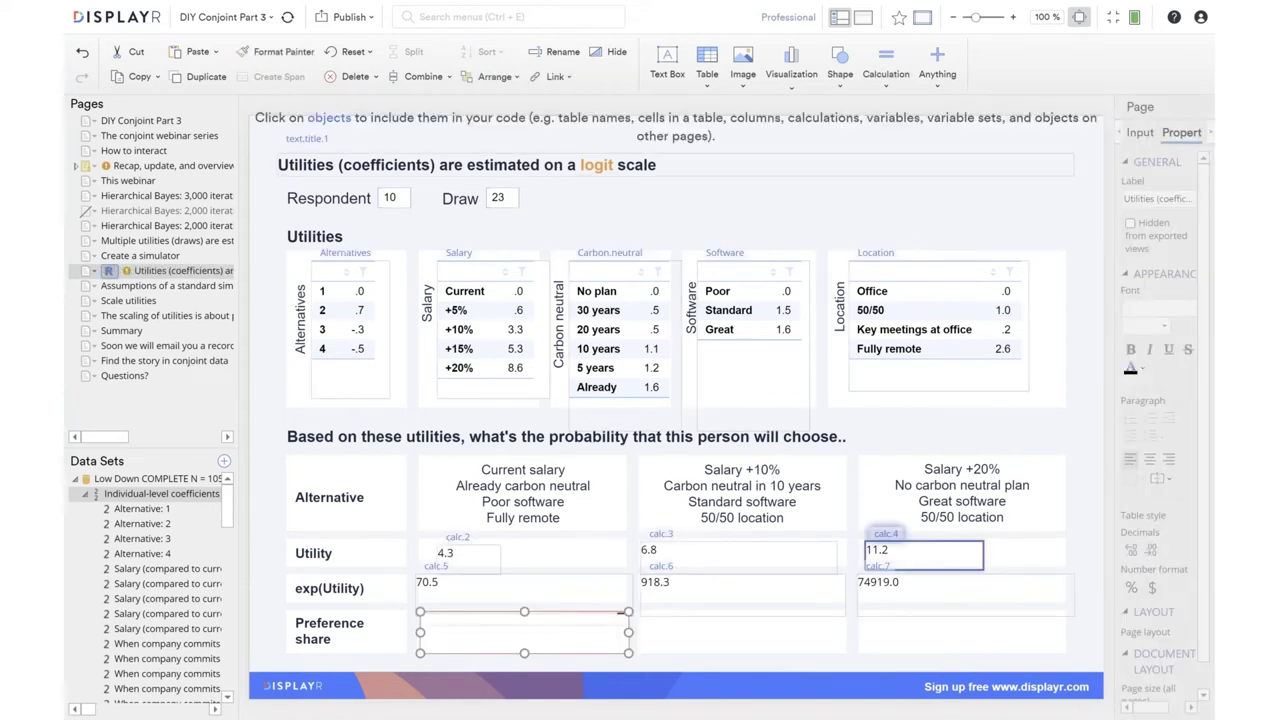
click(429, 568)
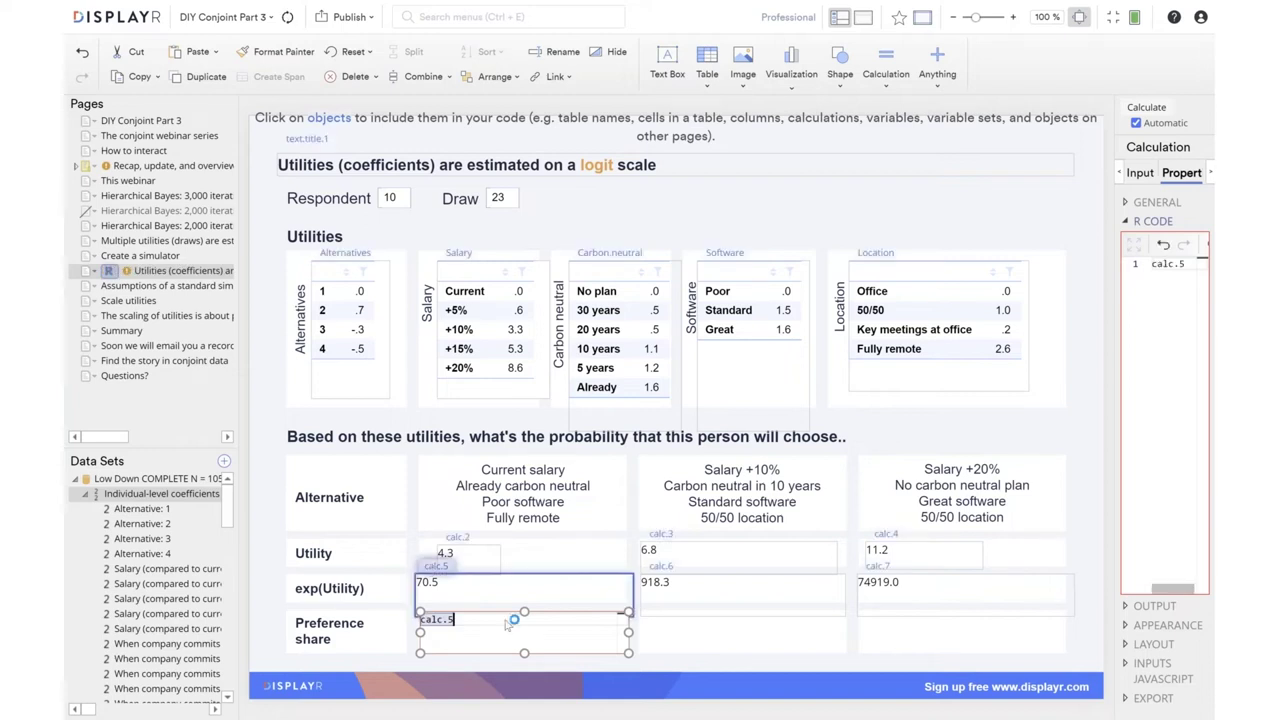
text(/())
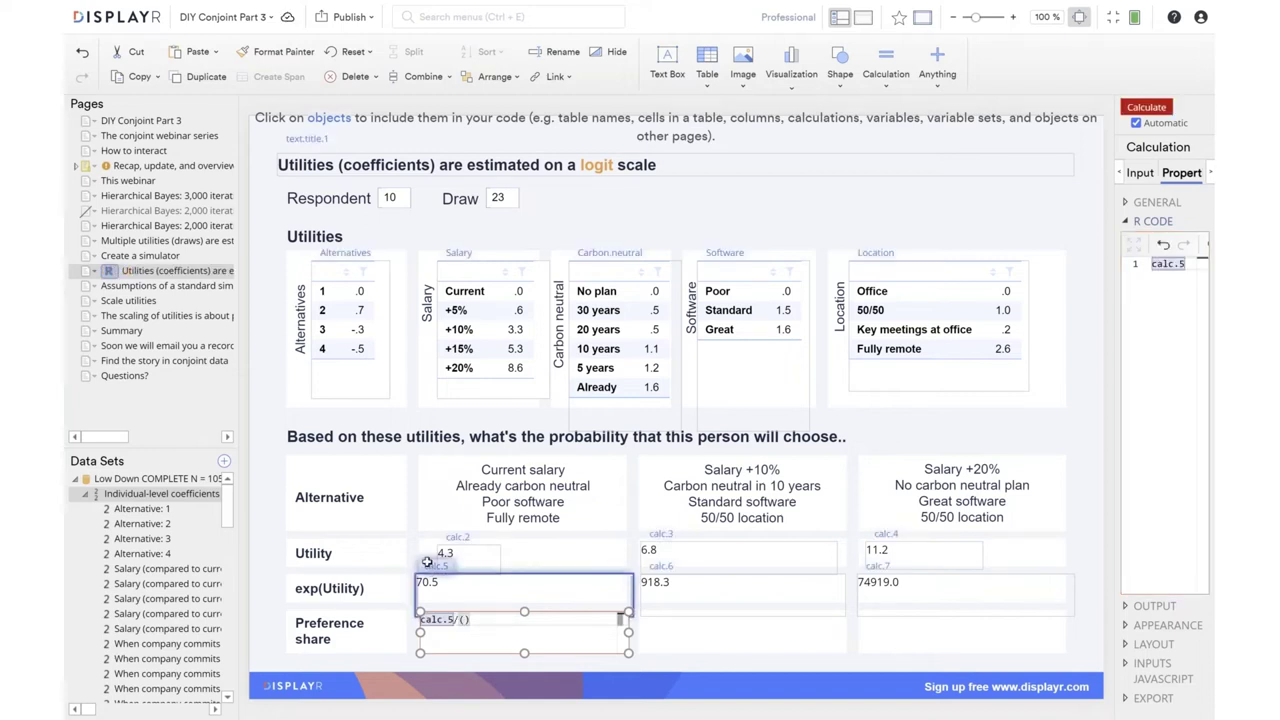
click(429, 565)
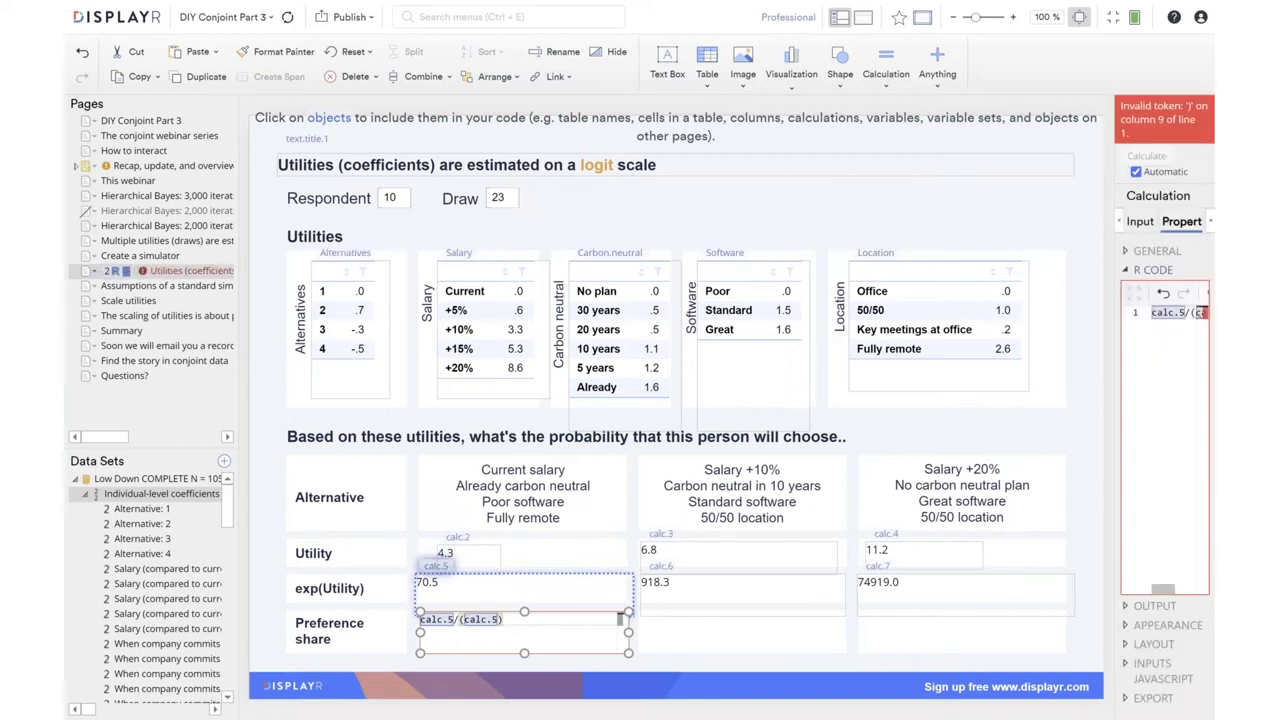
text(+)
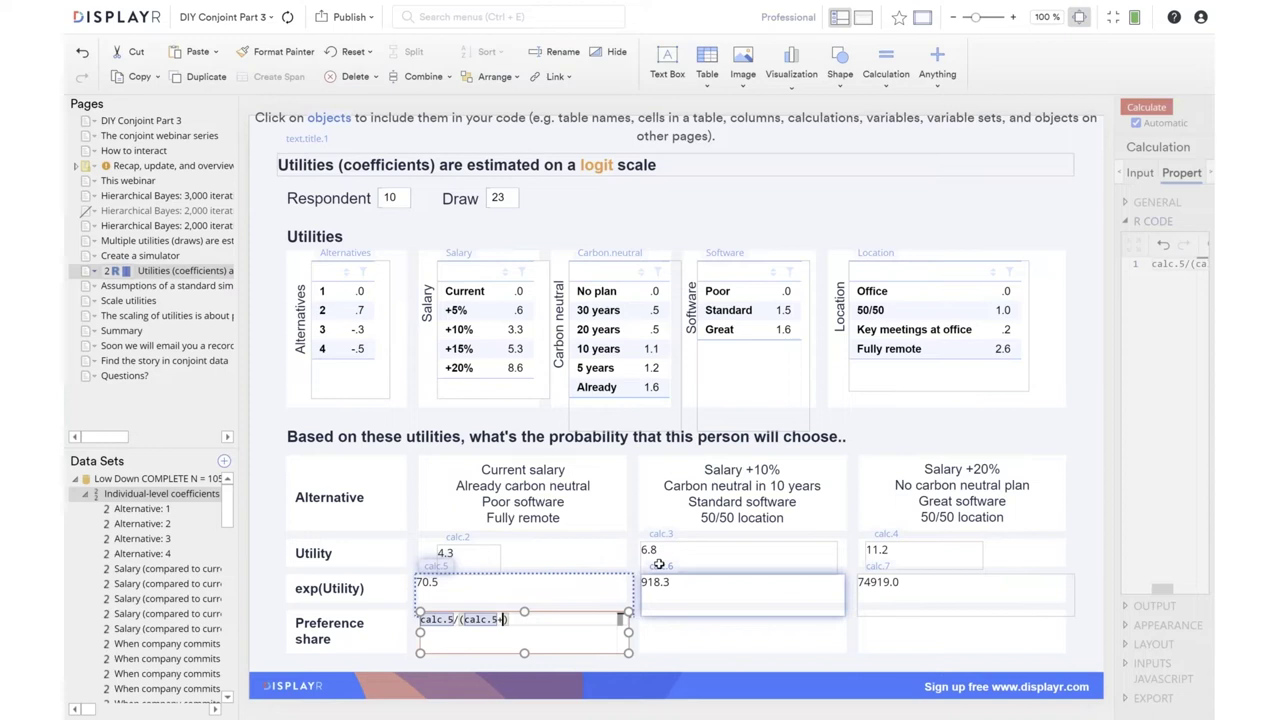
click(659, 565)
text(+)
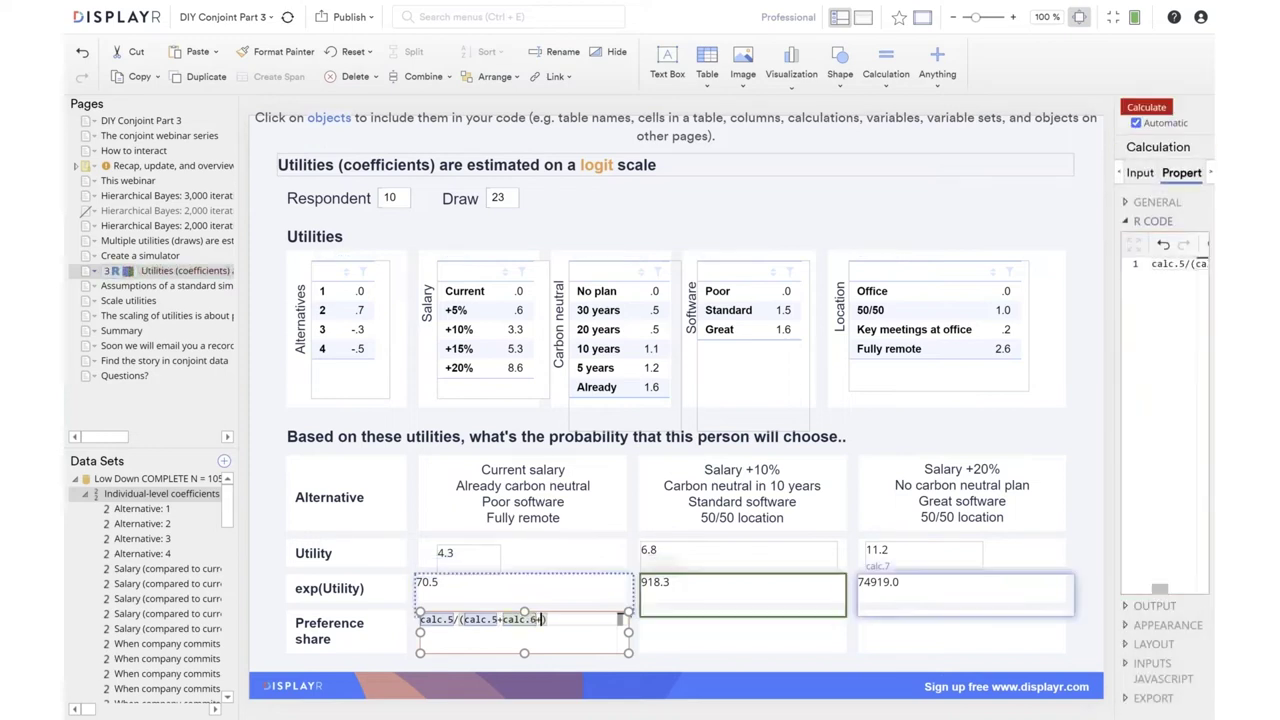
click(873, 567)
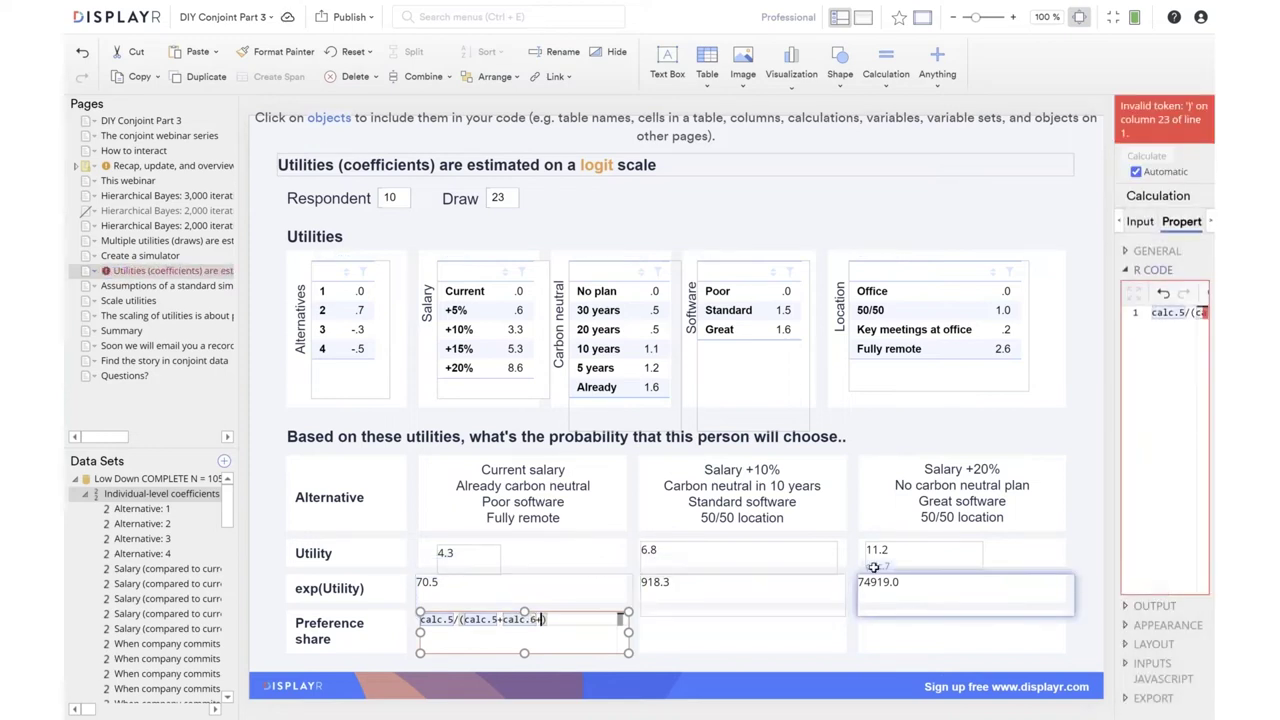
key(Escape)
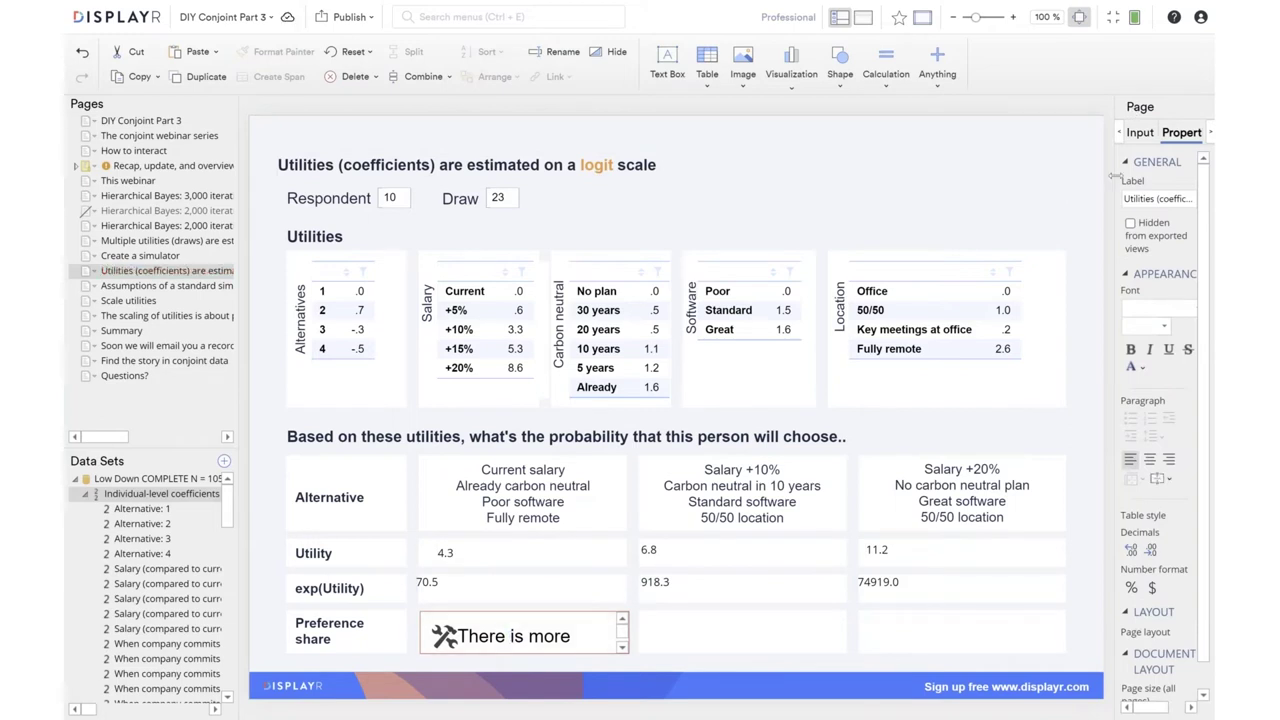
Show three decimal places so utilities read 4.255, 6.823 and 11.224.
drag(1113, 176, 1038, 183)
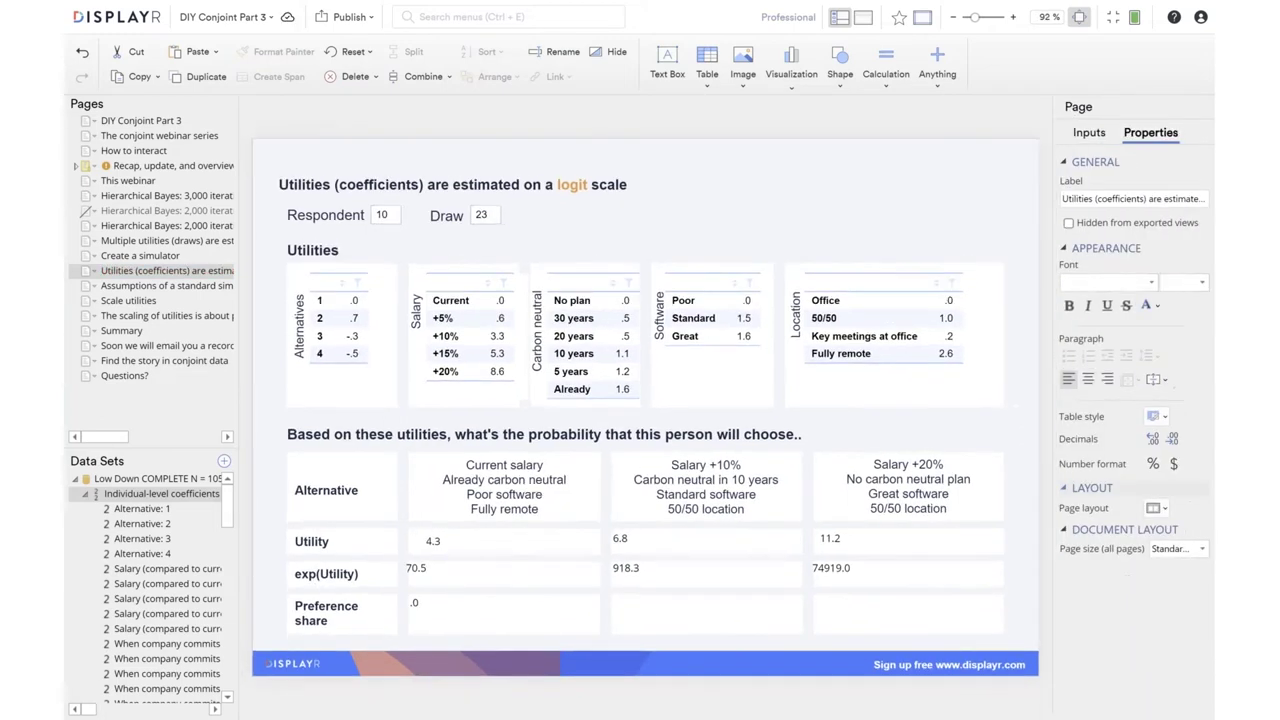
click(1153, 441)
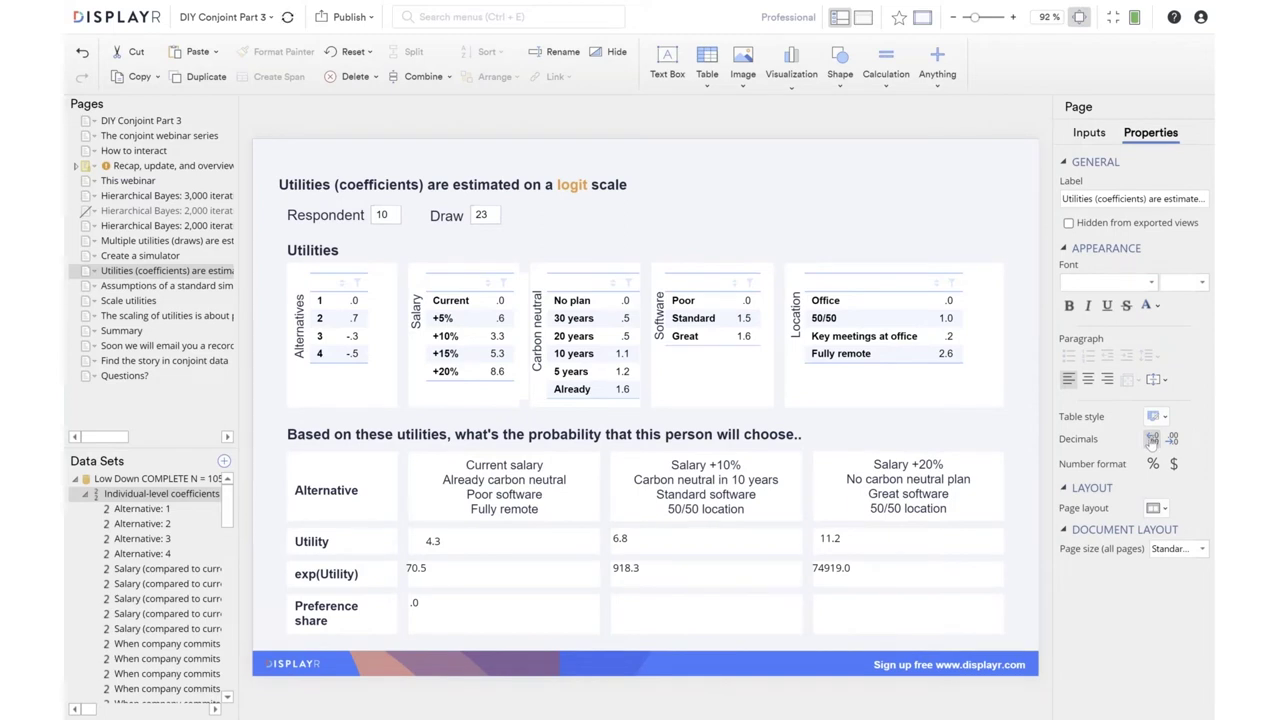
click(441, 620)
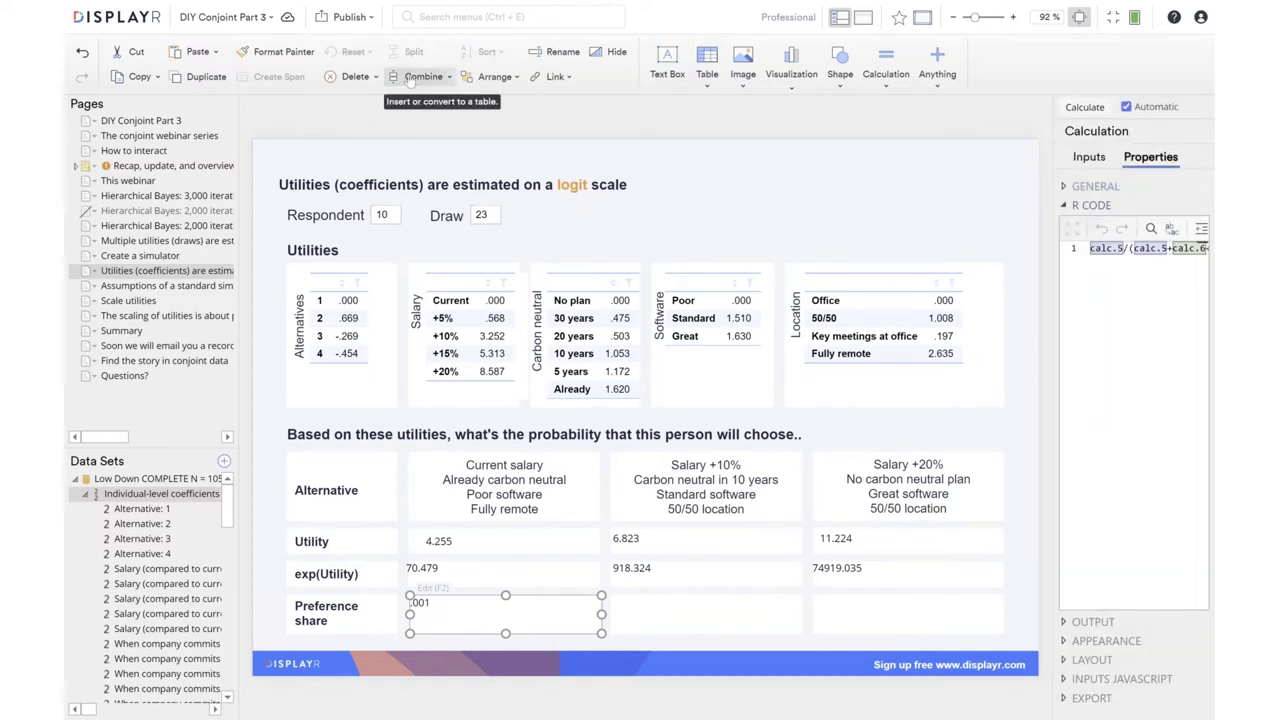
Duplicate the preference-share calculation under alternative 2 and change its numerator to calc.6, giving .012.
click(200, 76)
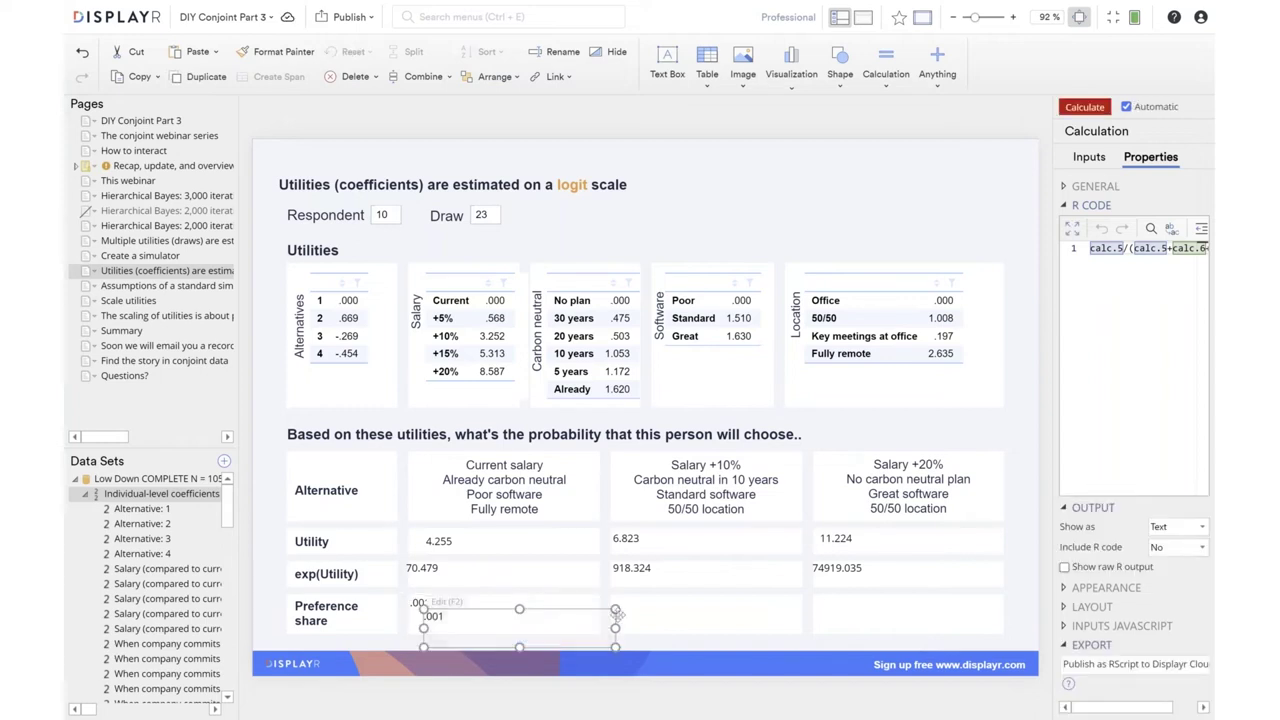
drag(605, 607, 803, 596)
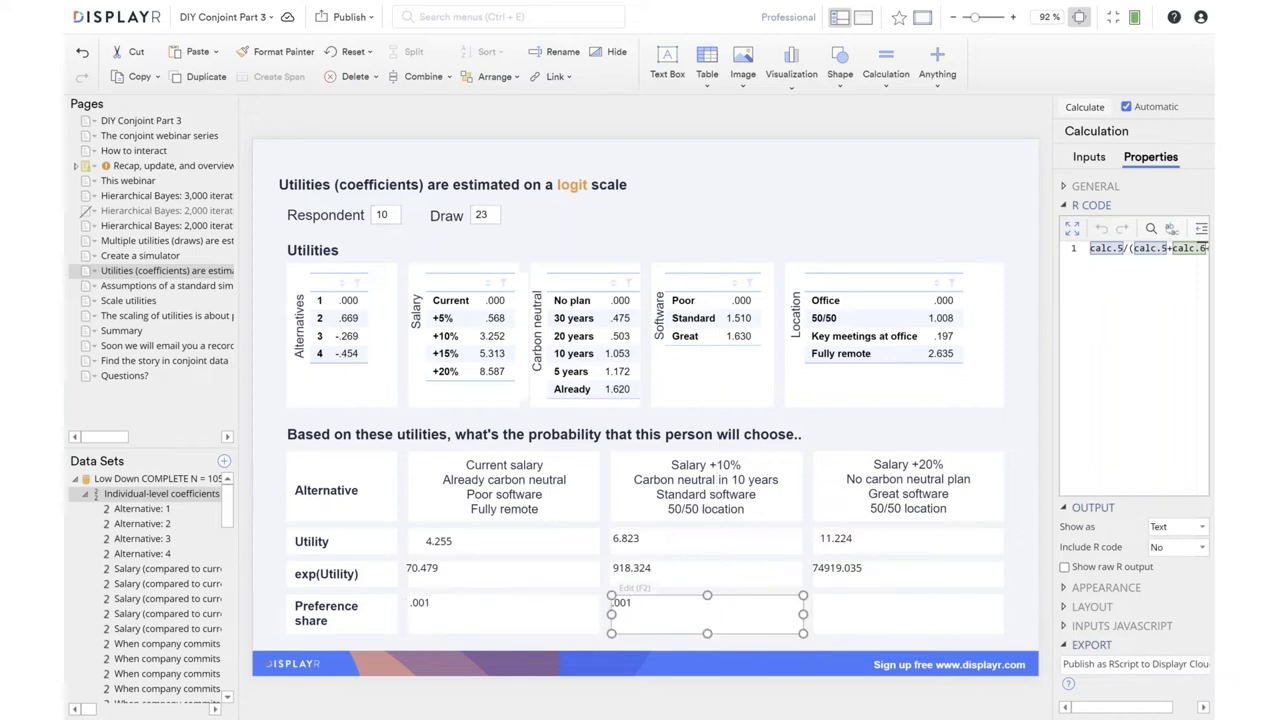
double_click(615, 600)
key(Delete)
text(6)
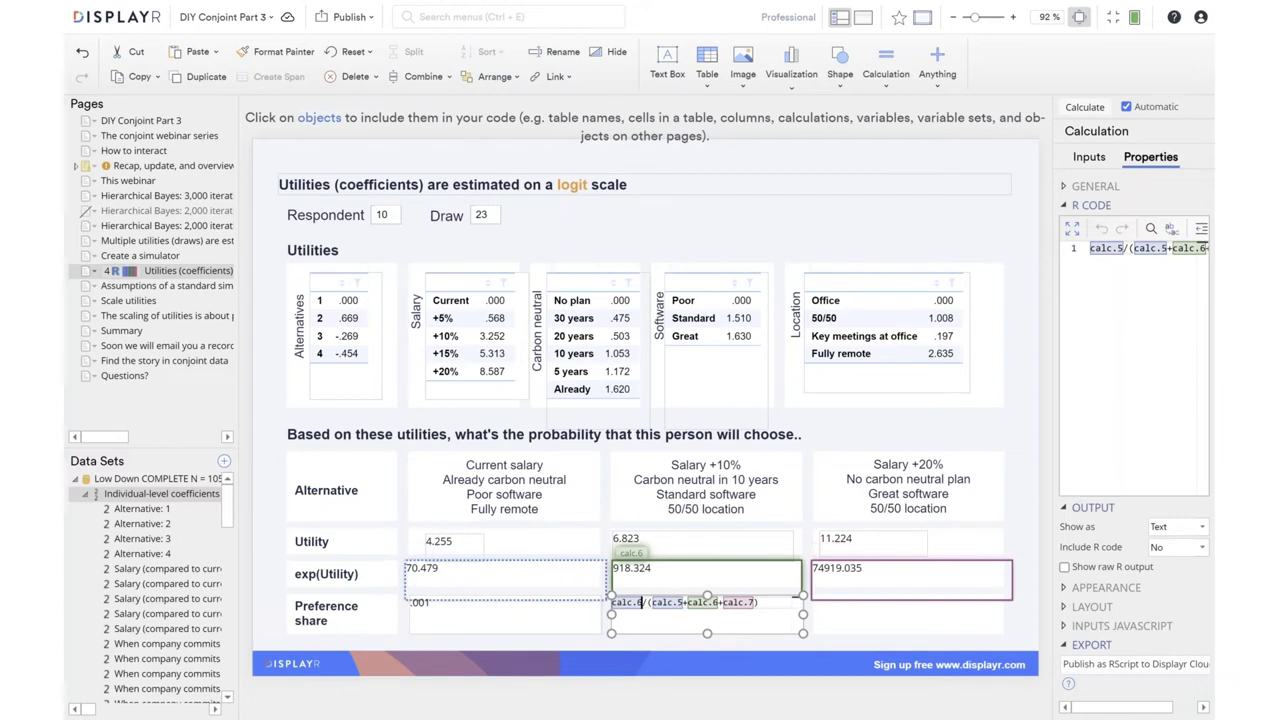
click(775, 651)
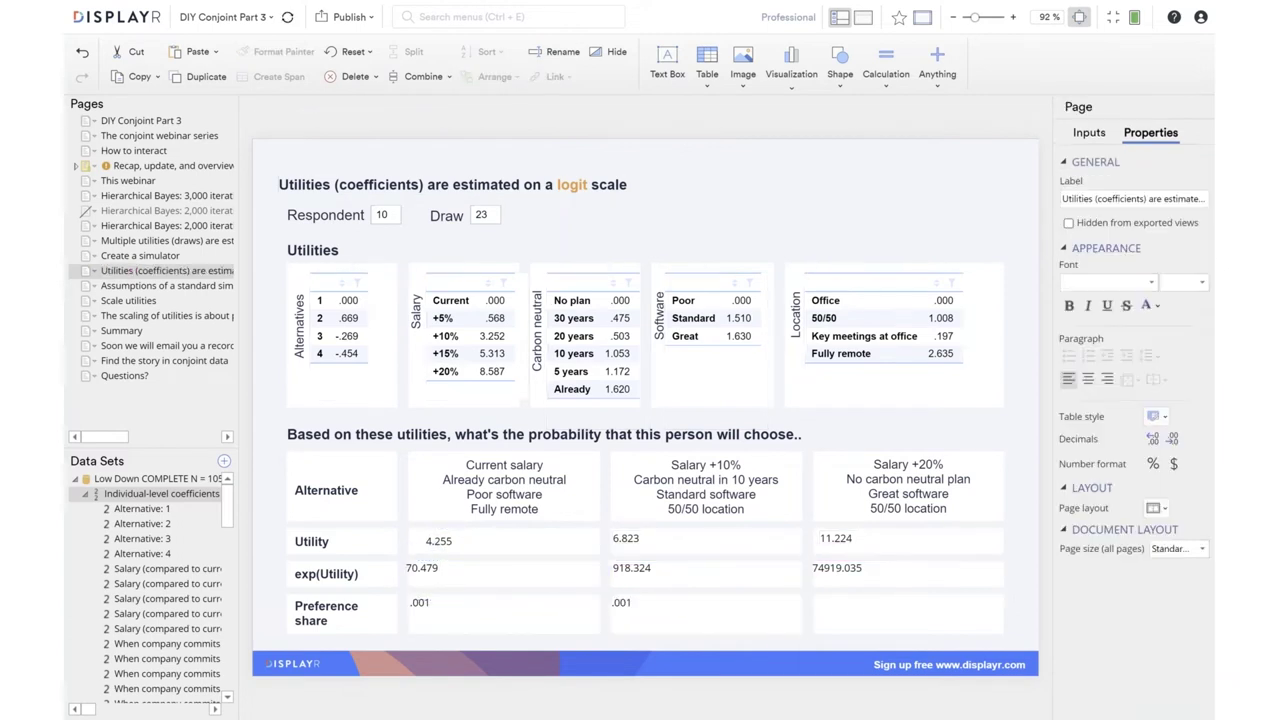
Duplicate it again under alternative 3 with the third exp(Utility) as numerator, giving .987.
click(707, 580)
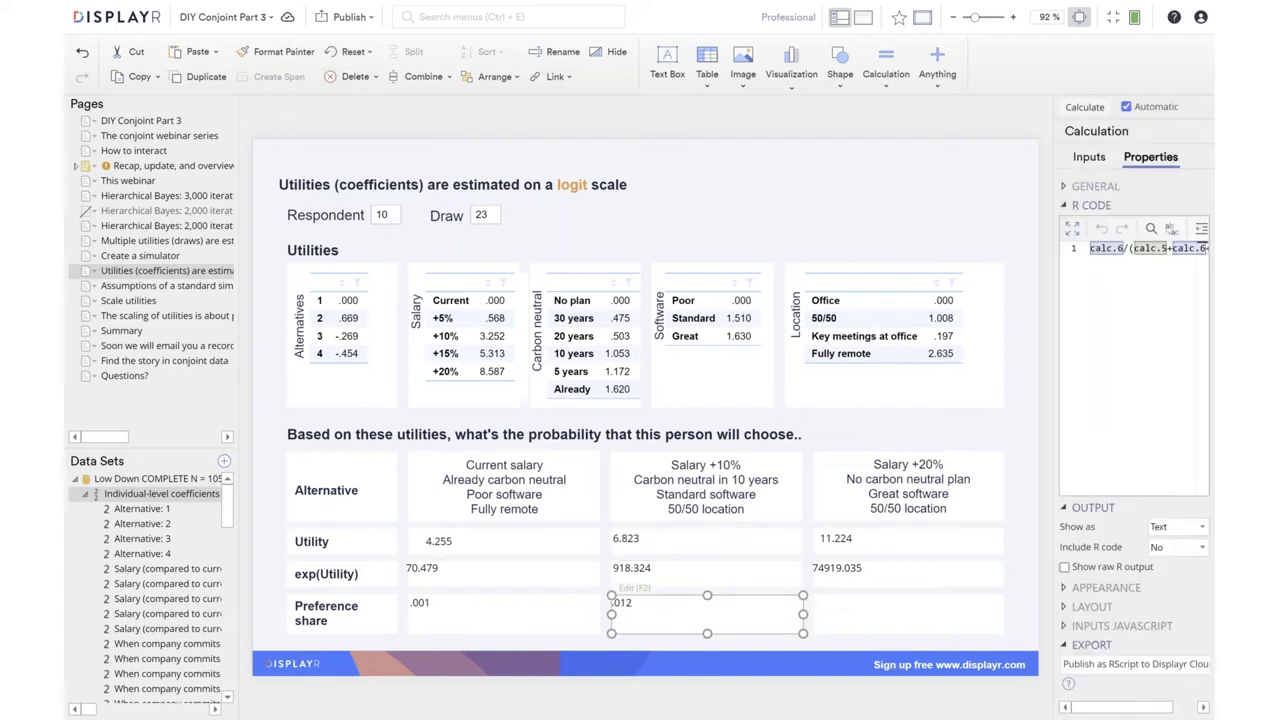
click(207, 79)
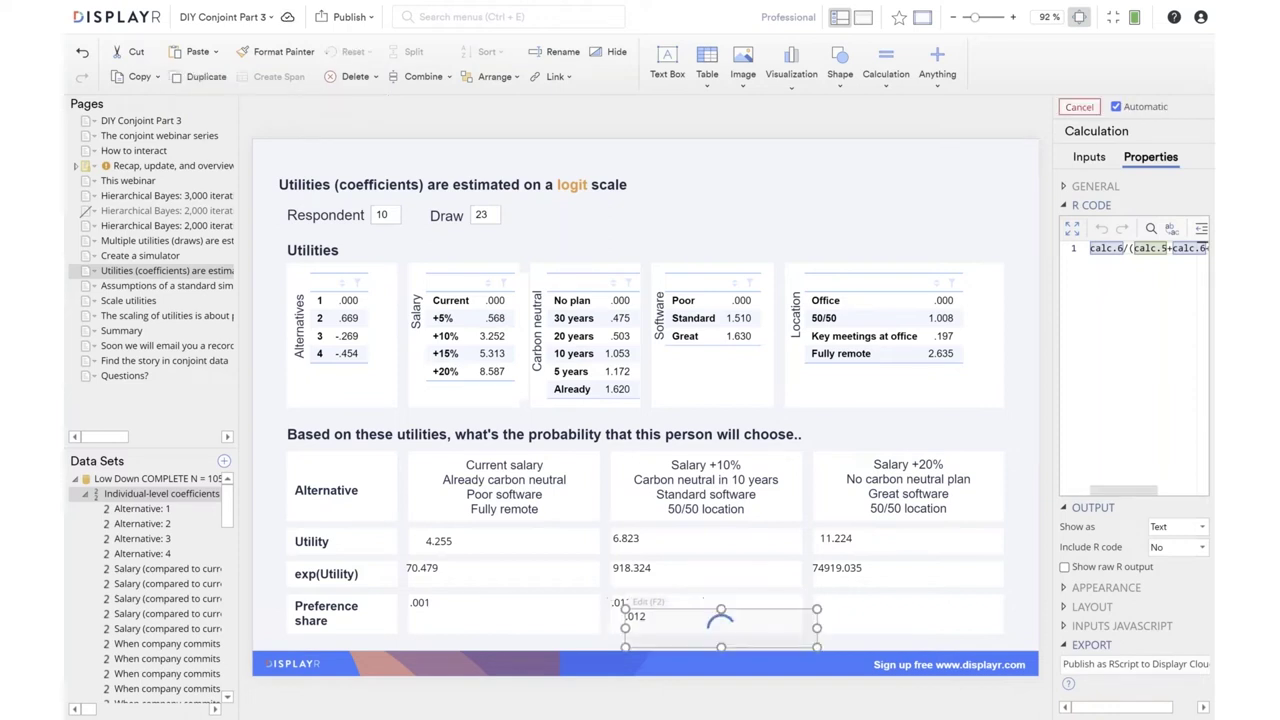
drag(720, 620, 950, 590)
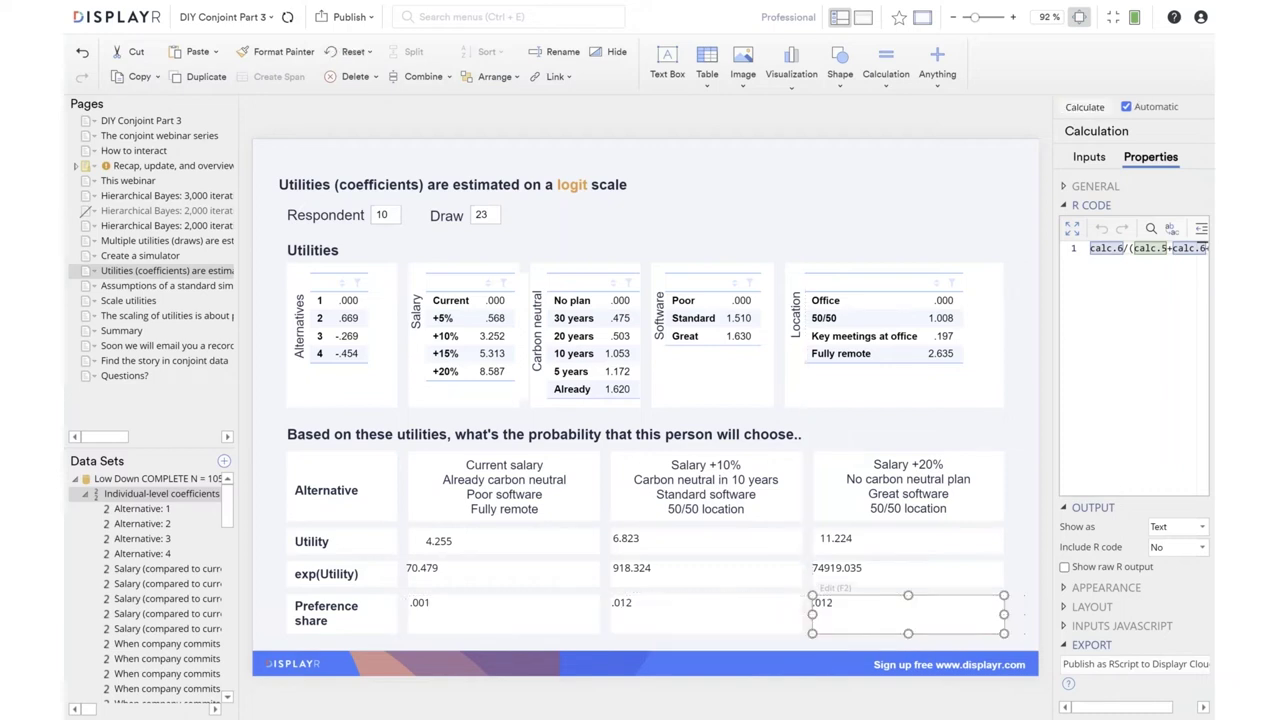
click(835, 588)
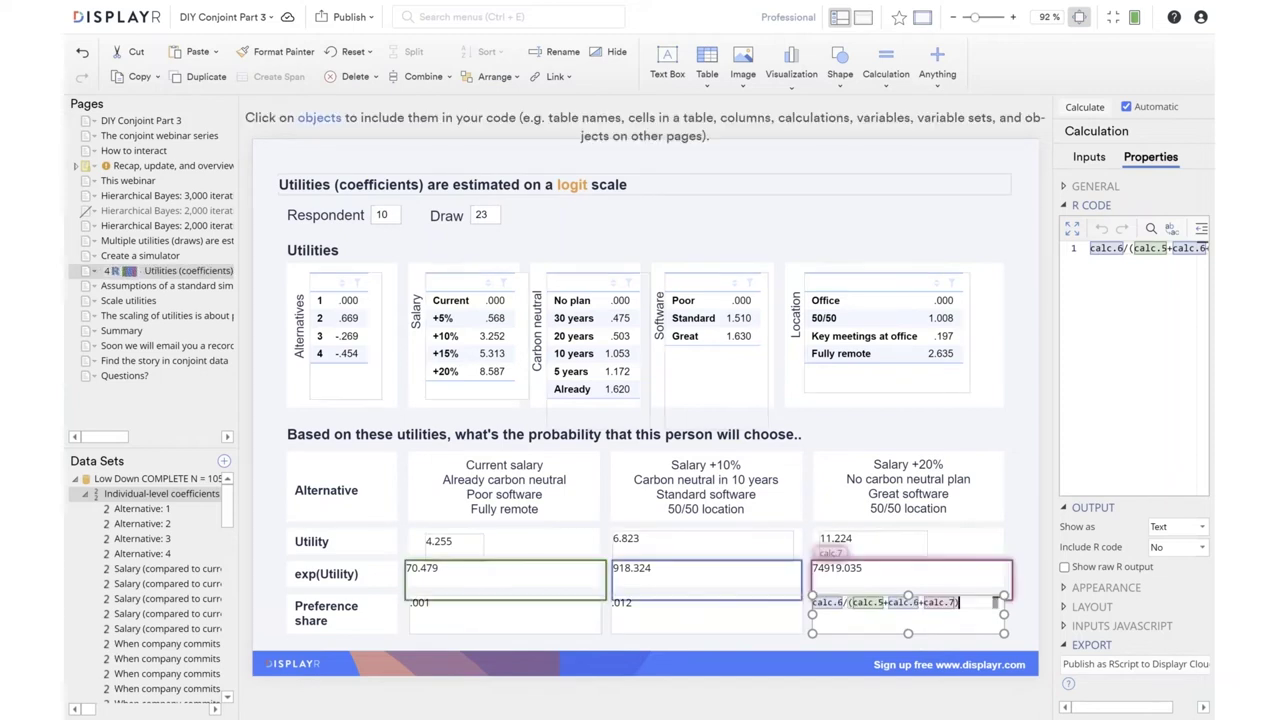
click(838, 602)
click(826, 553)
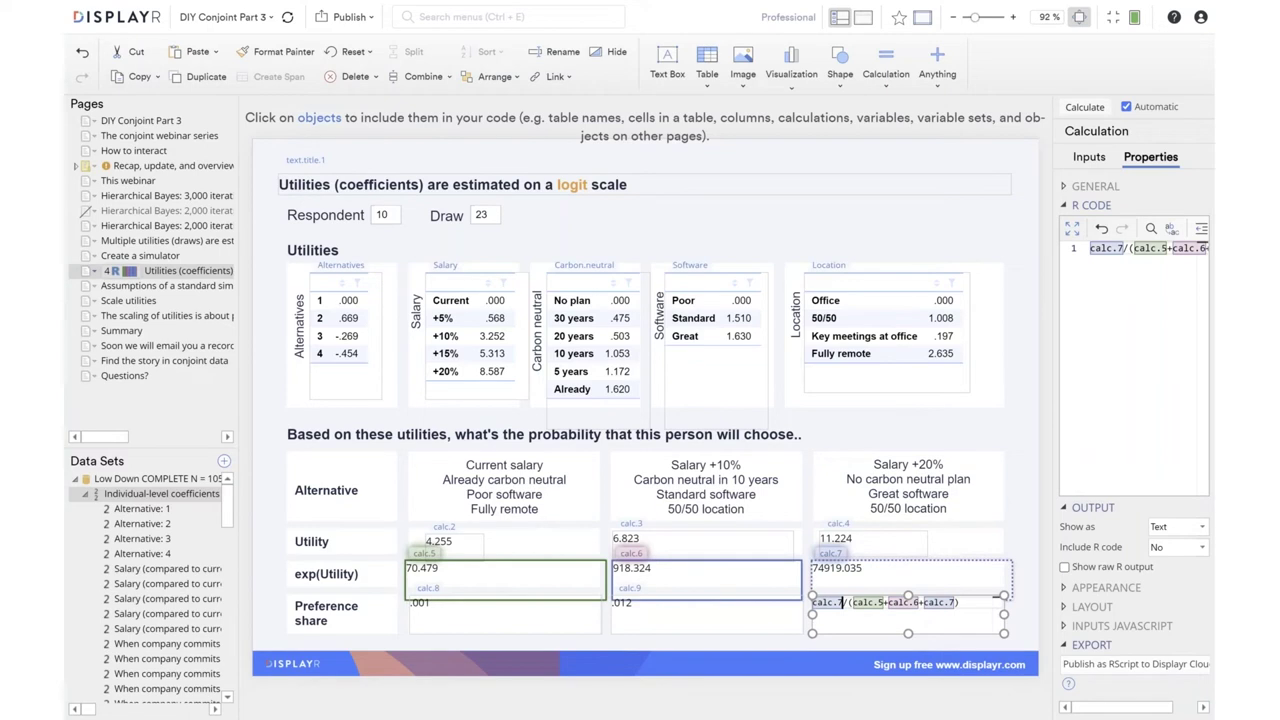
click(830, 683)
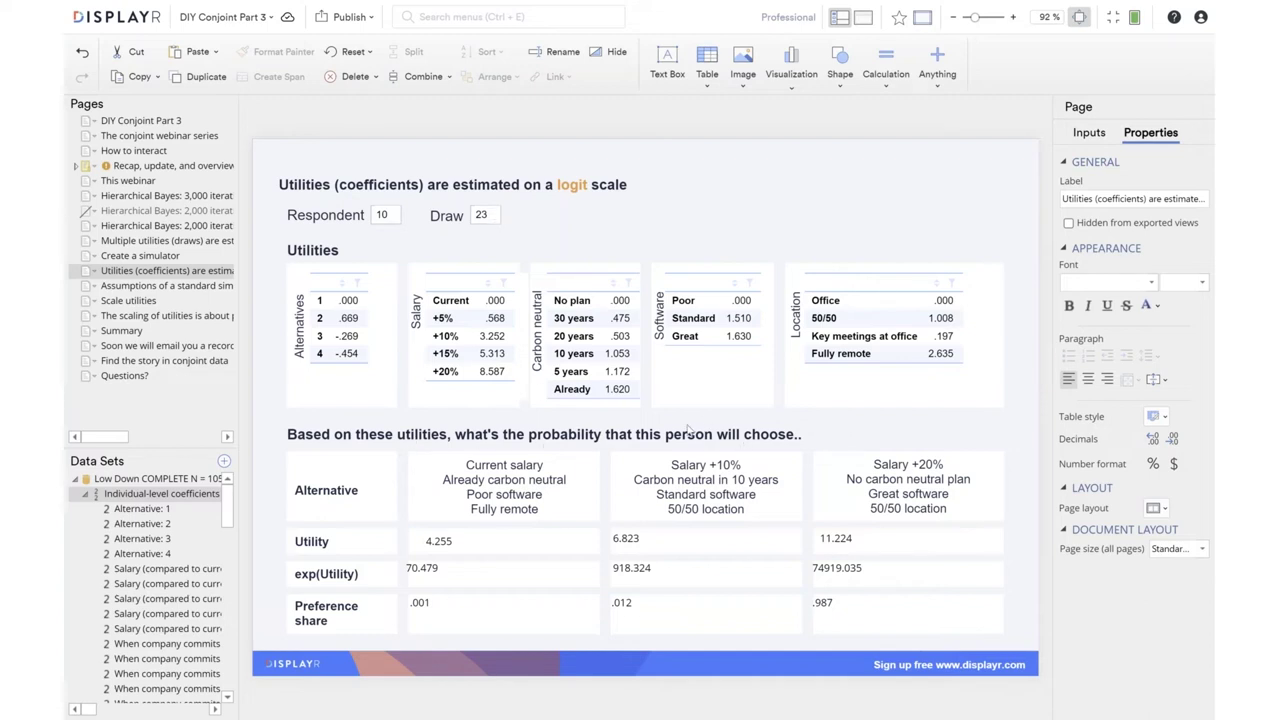
Change the Draw value to 22, so preference shares become .005, .008 and .987.
double_click(483, 216)
text(22)
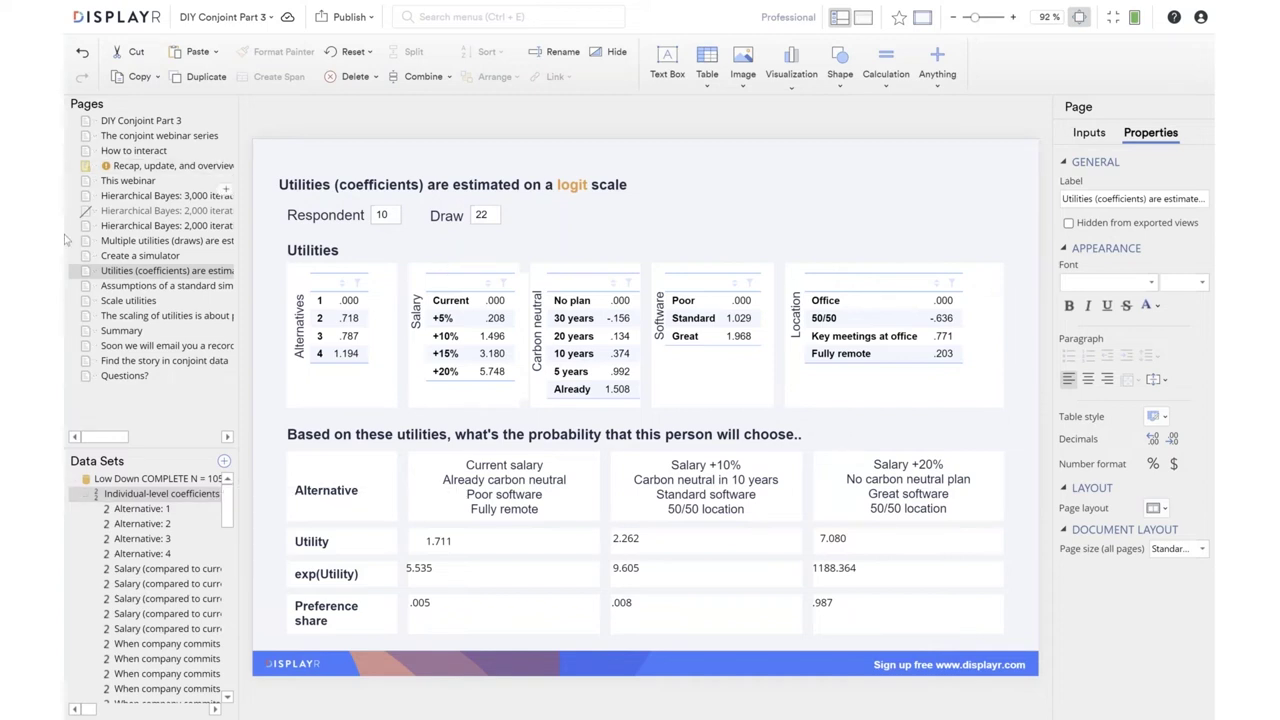
Build a four-alternative Simulator from the 2,000-iteration Hierarchical Bayes model, excluding the Alternative attribute.
click(182, 226)
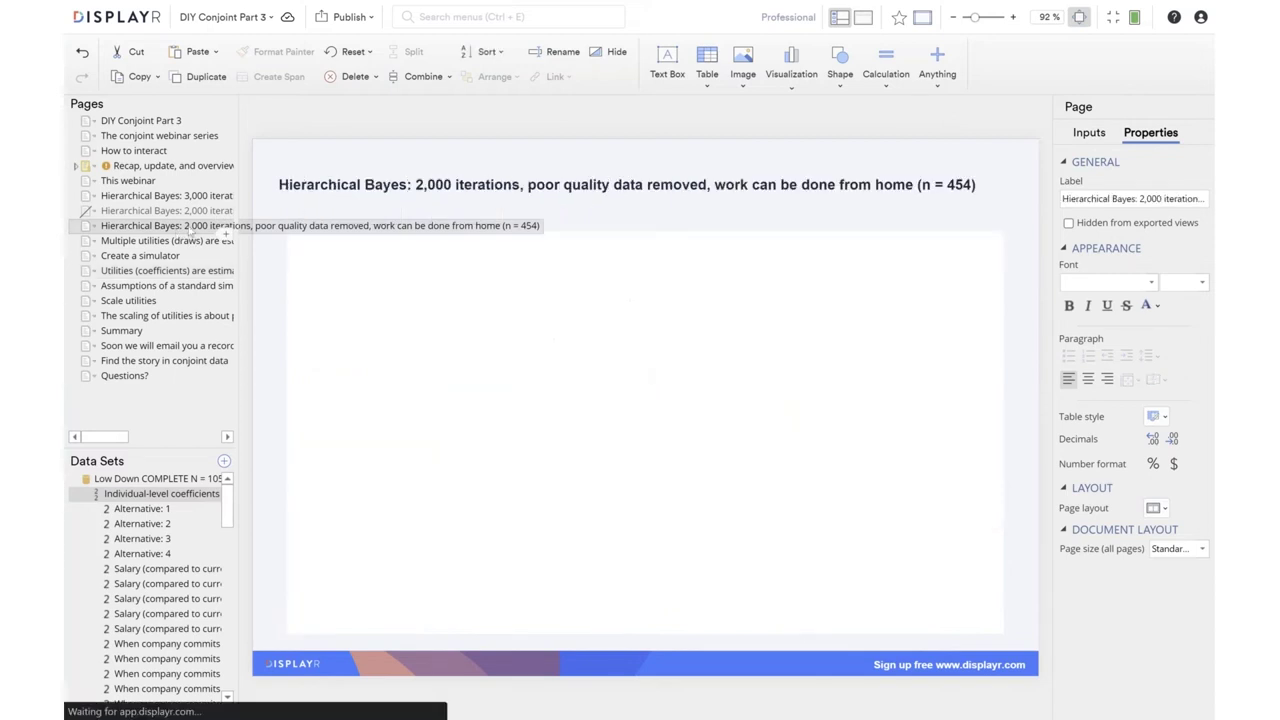
click(592, 344)
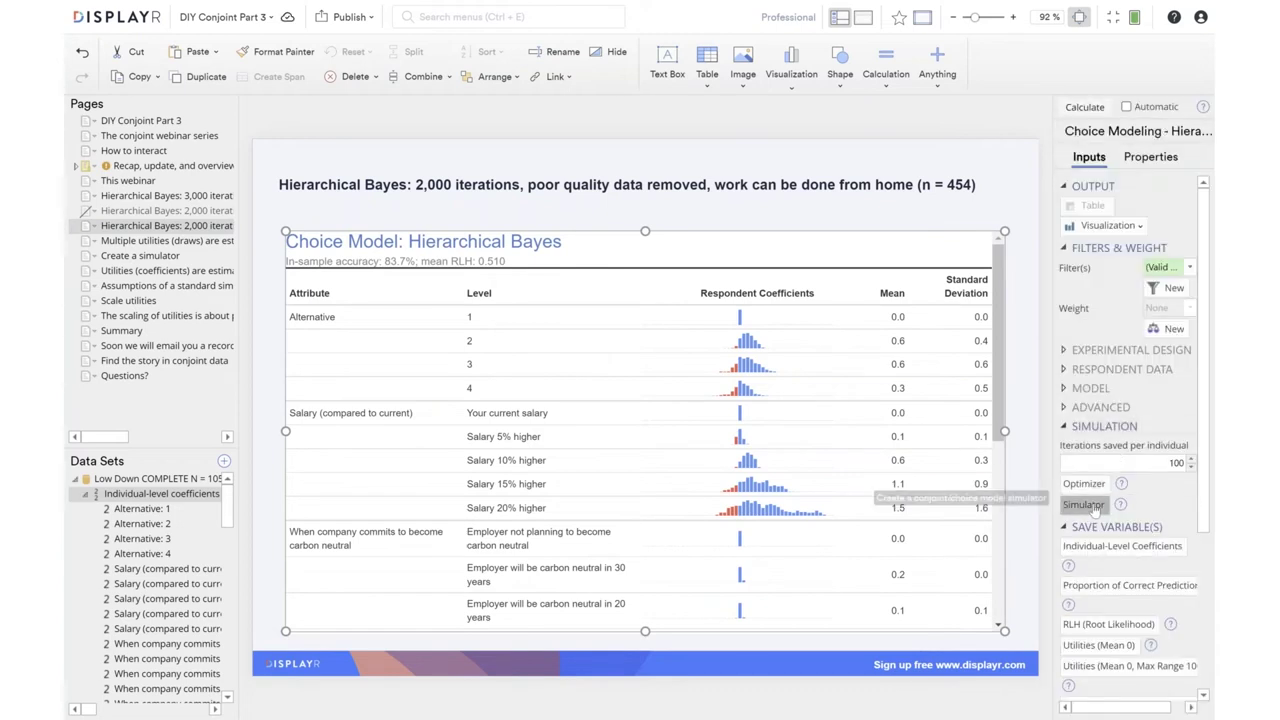
click(1094, 506)
text(4)
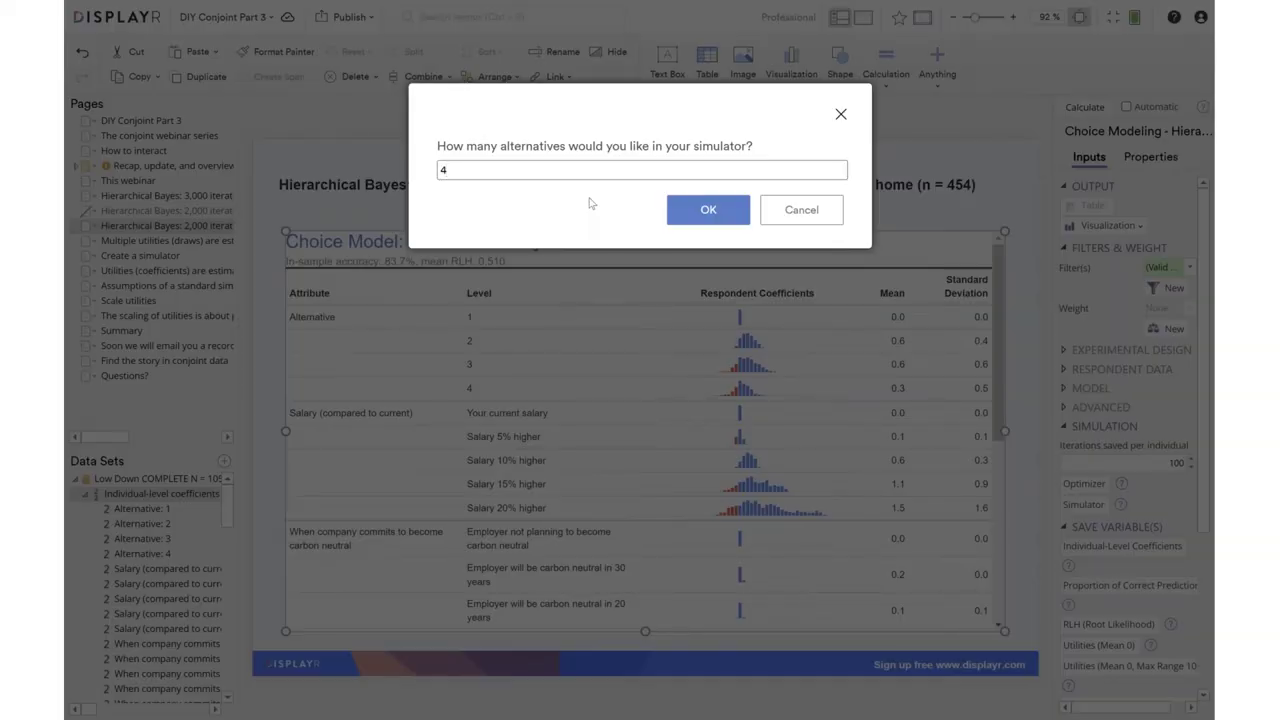
click(709, 212)
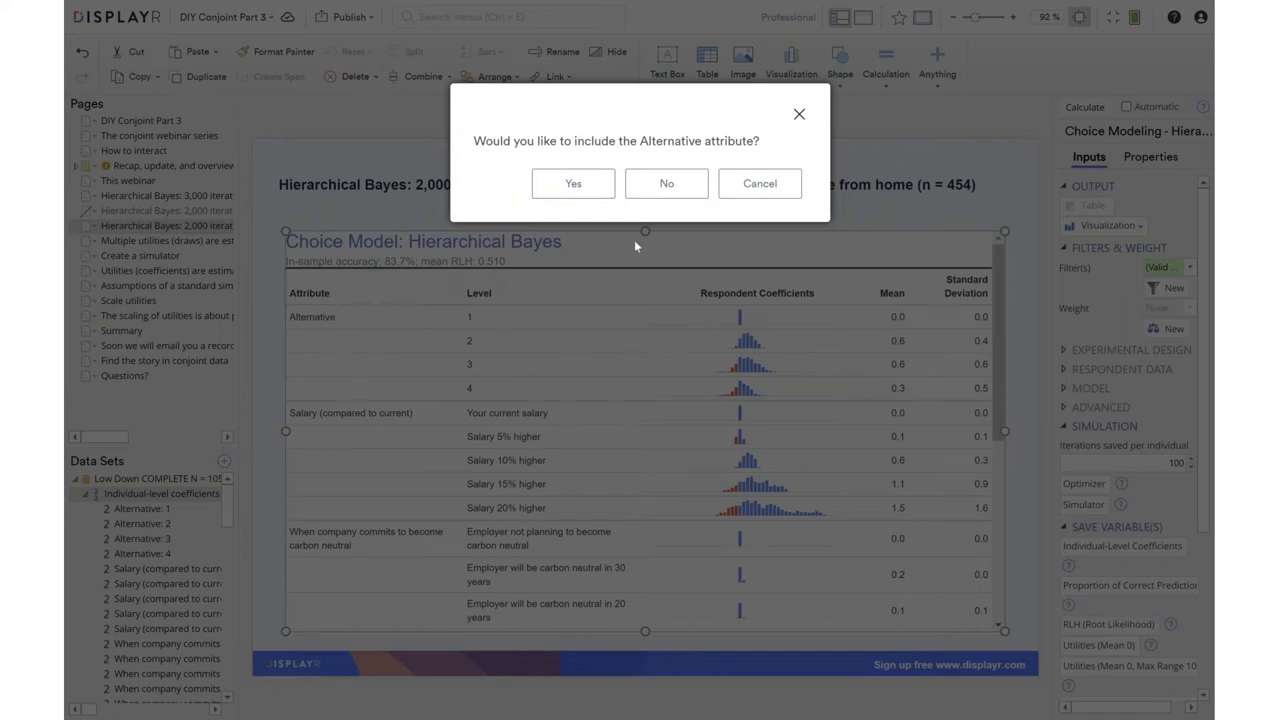
click(660, 192)
click(668, 185)
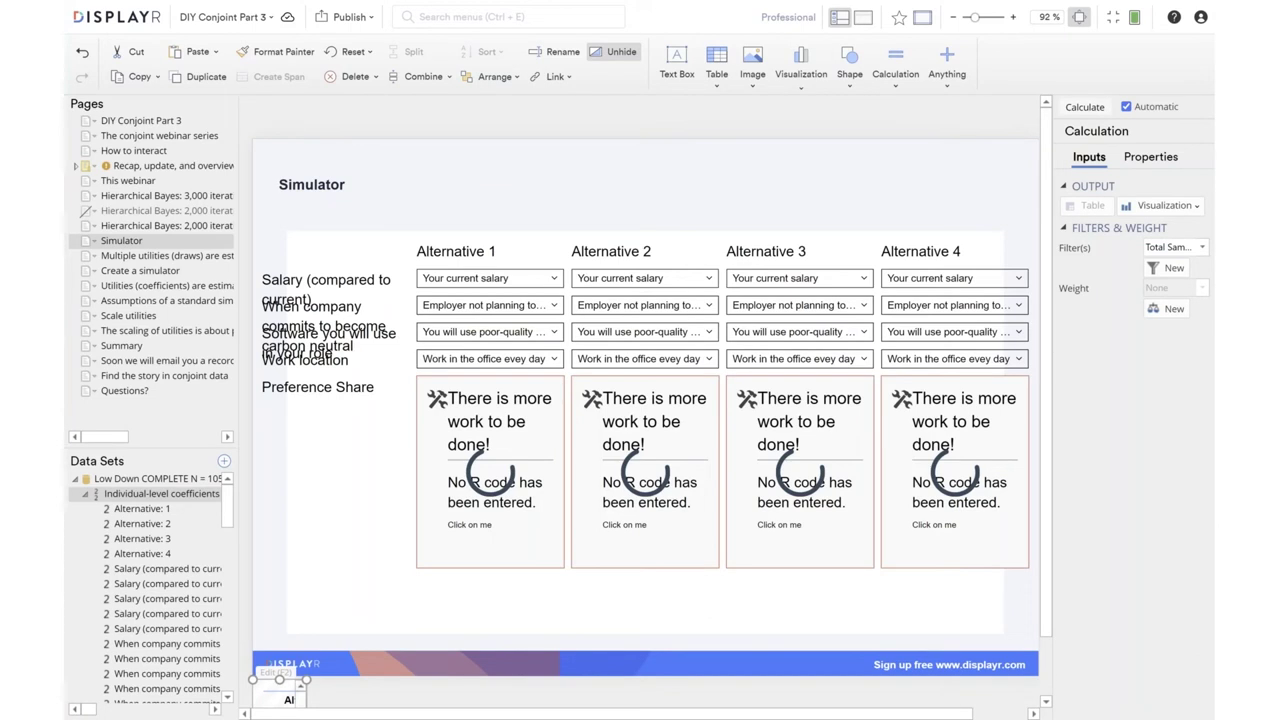
Set the five row-label text boxes to font size 10.
drag(252, 436, 418, 228)
click(1170, 315)
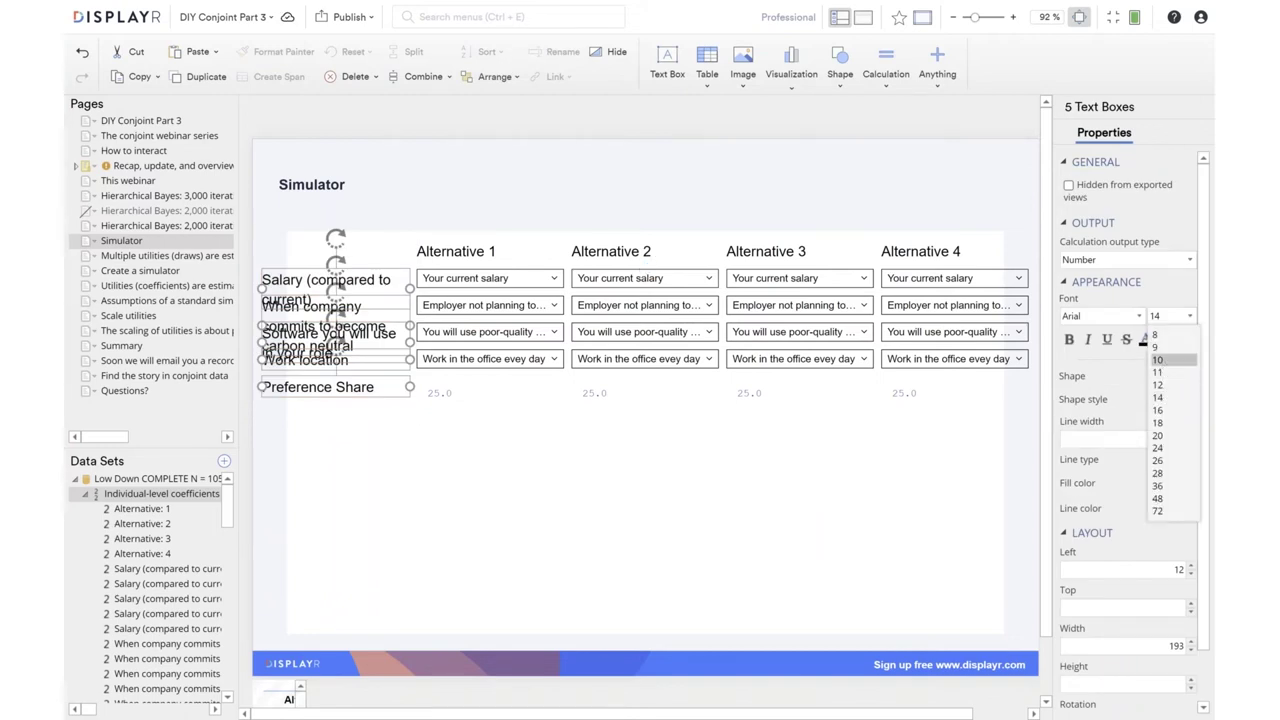
click(1160, 360)
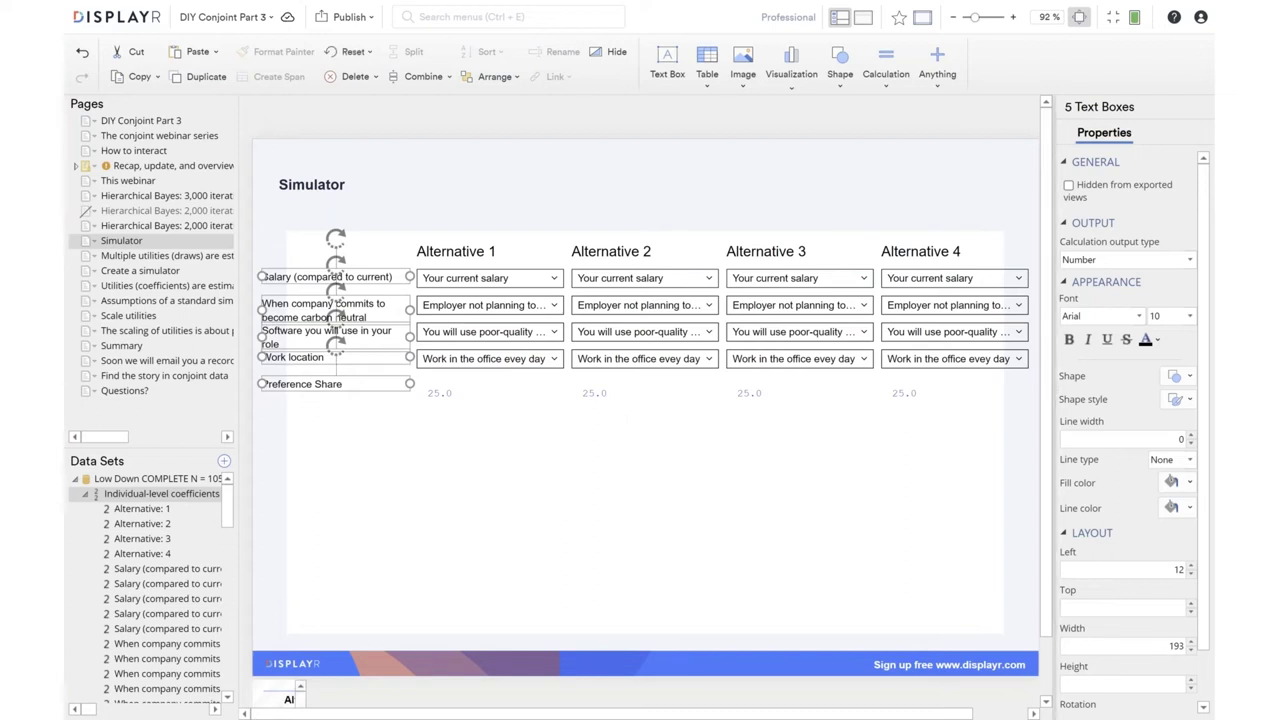
click(422, 508)
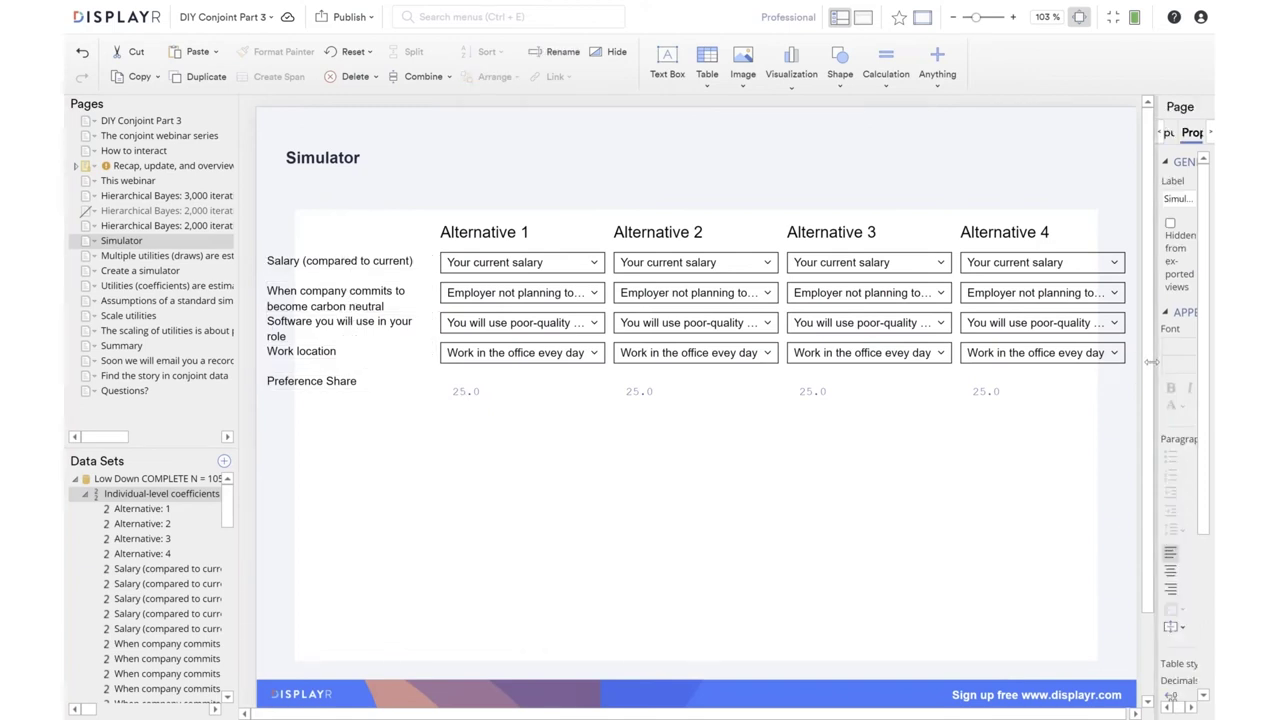
Set all four preference-share values to font size 16.
drag(1151, 362, 1146, 362)
drag(1148, 441, 996, 441)
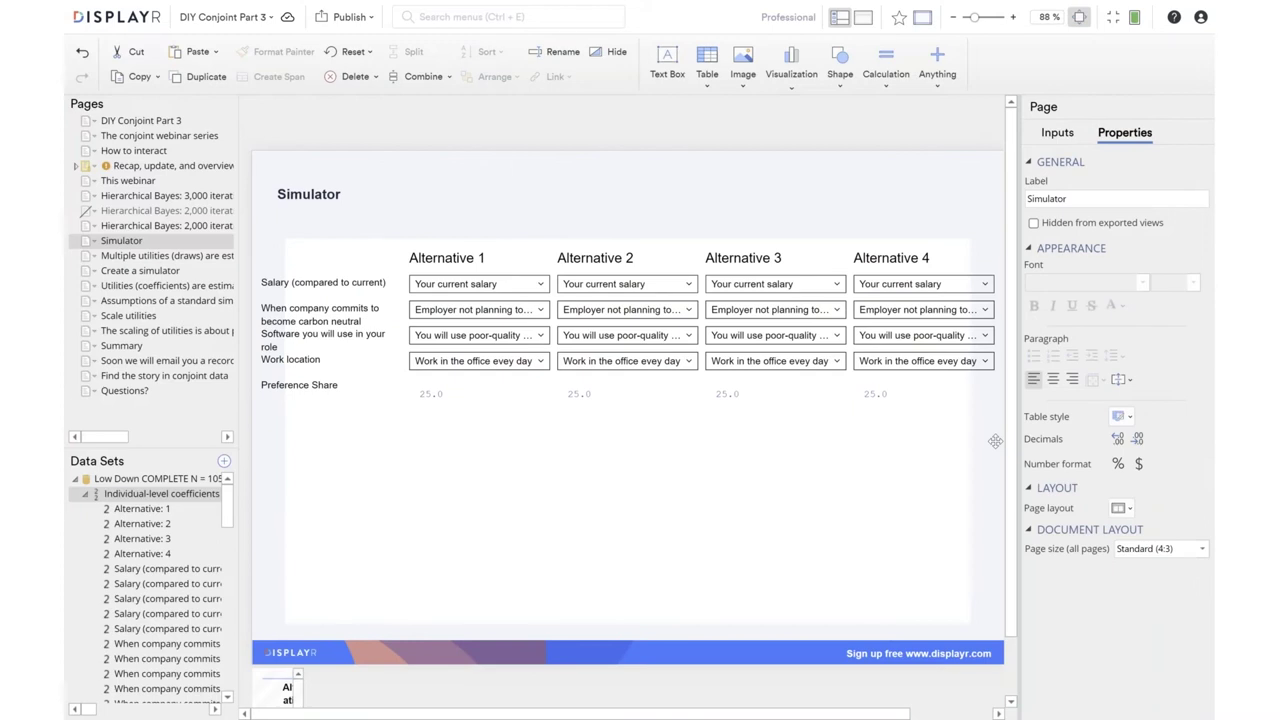
click(866, 530)
shift+click(780, 500)
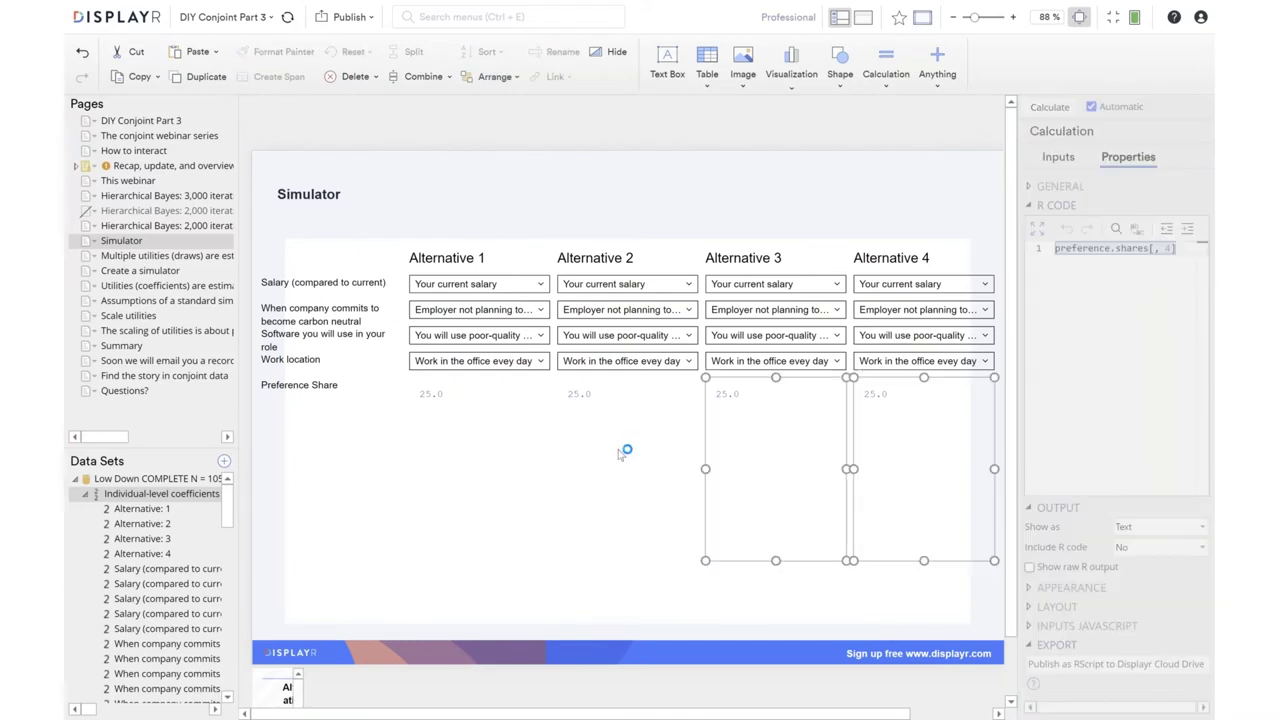
click(1085, 263)
click(1057, 403)
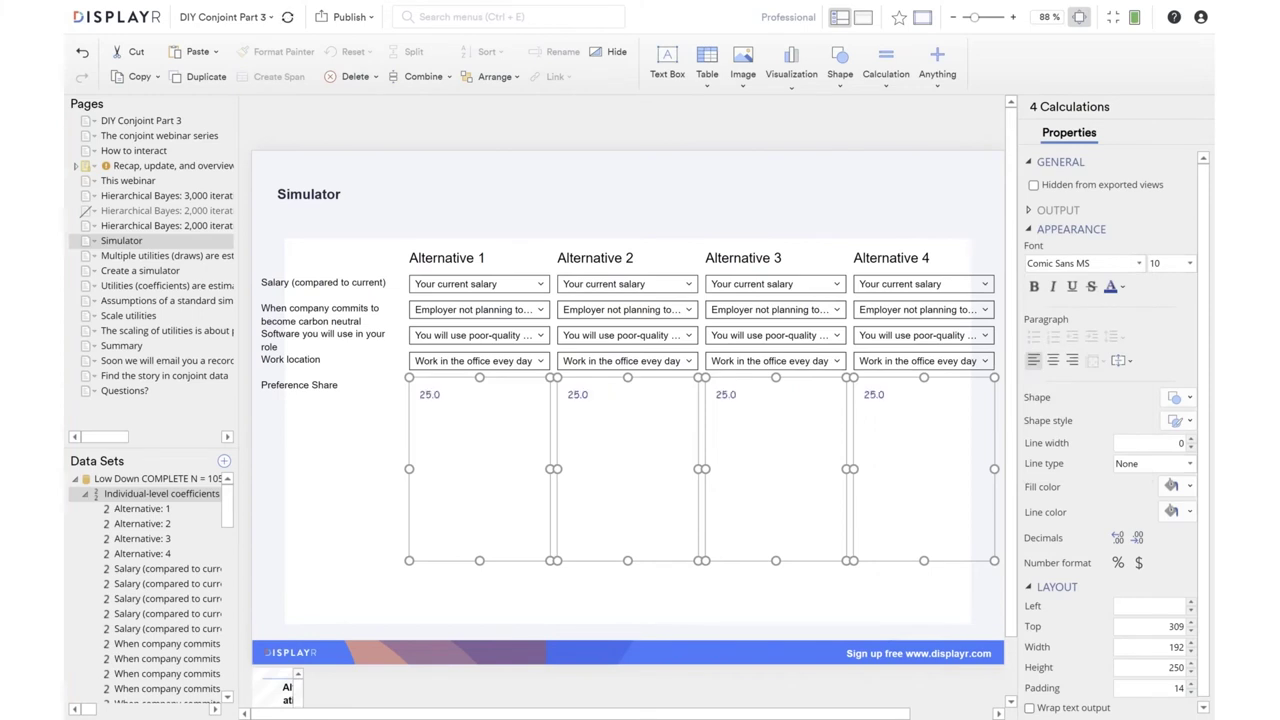
click(1189, 263)
click(1157, 357)
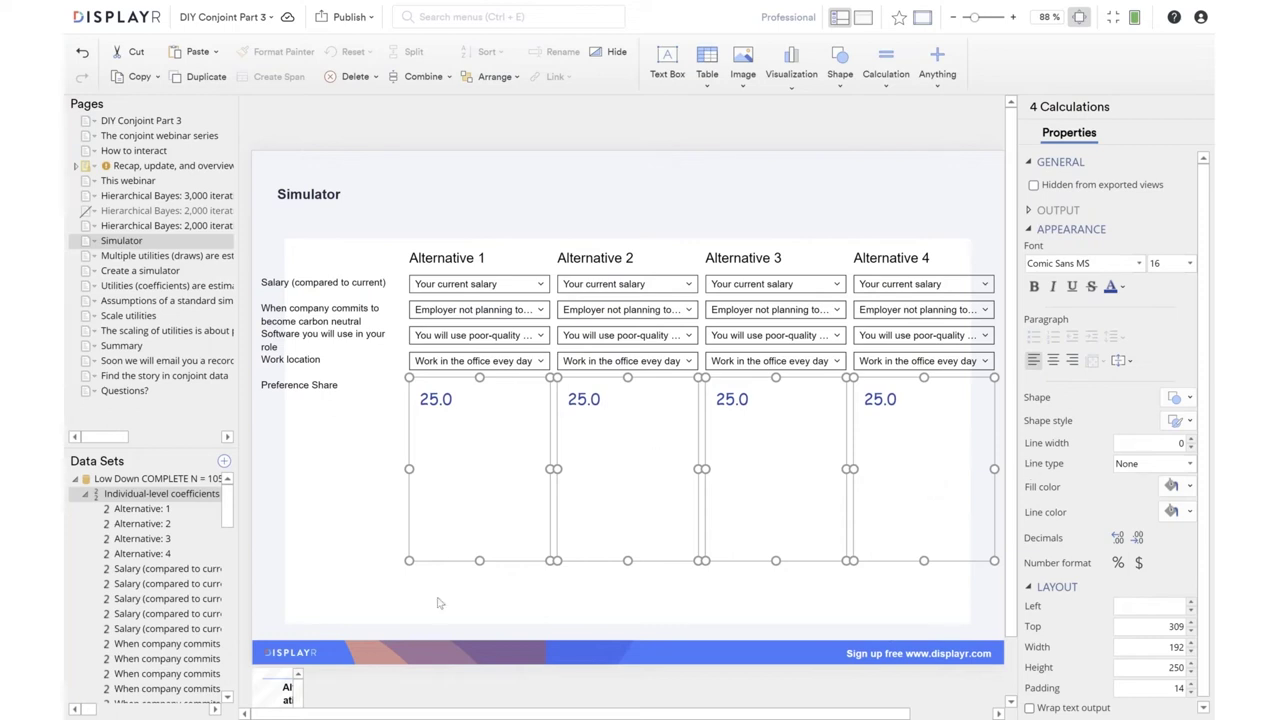
click(508, 605)
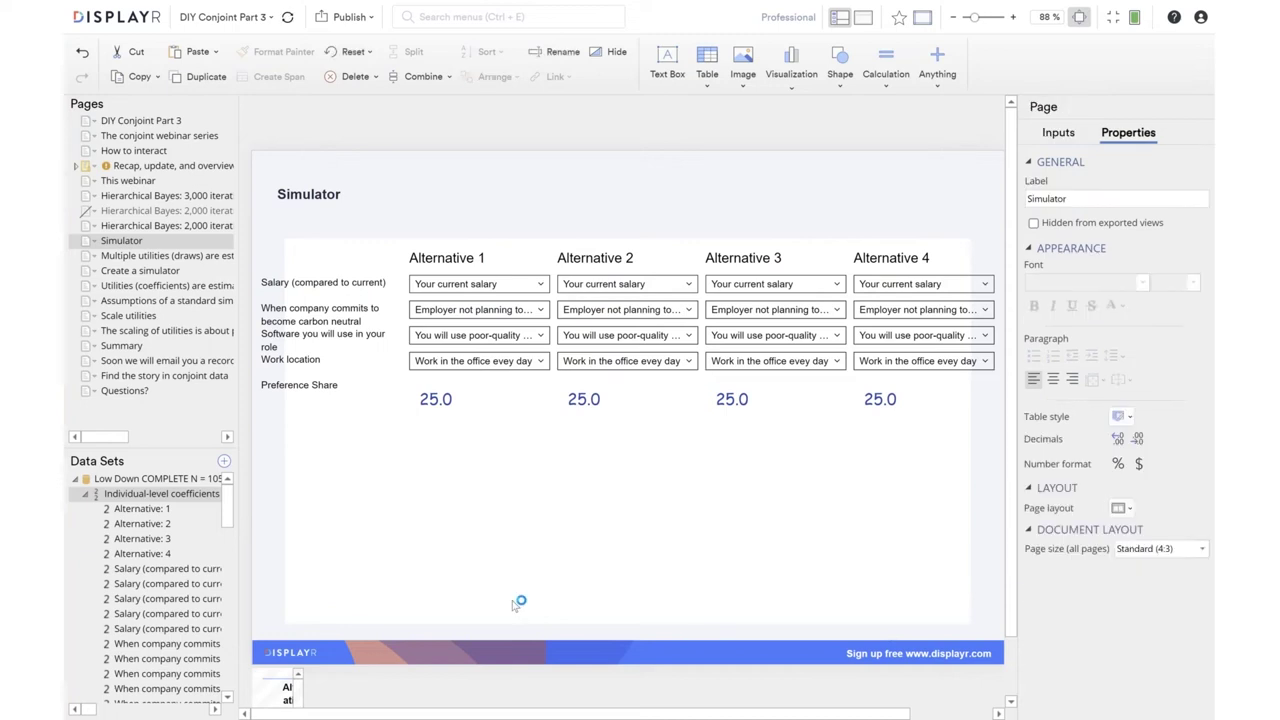
Pick Salary 20% higher, carbon neutral, best software and Fully remote for Alternatives 1–4 respectively.
click(443, 284)
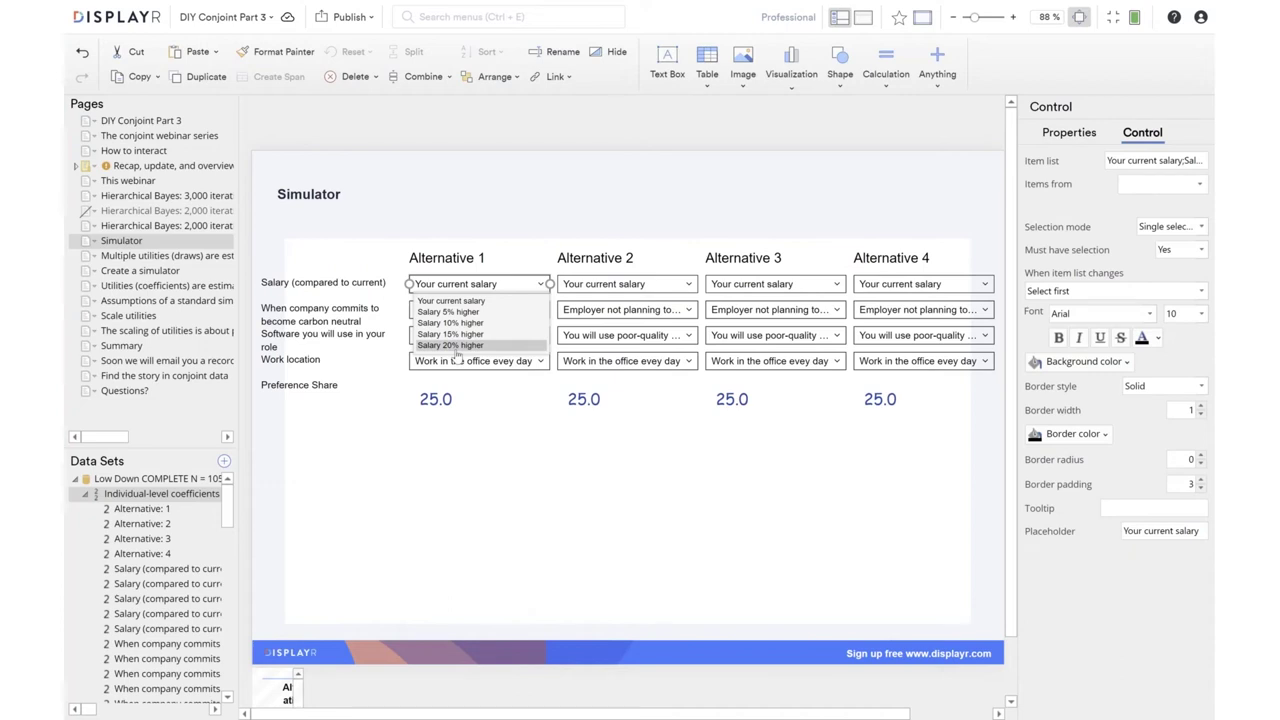
click(452, 345)
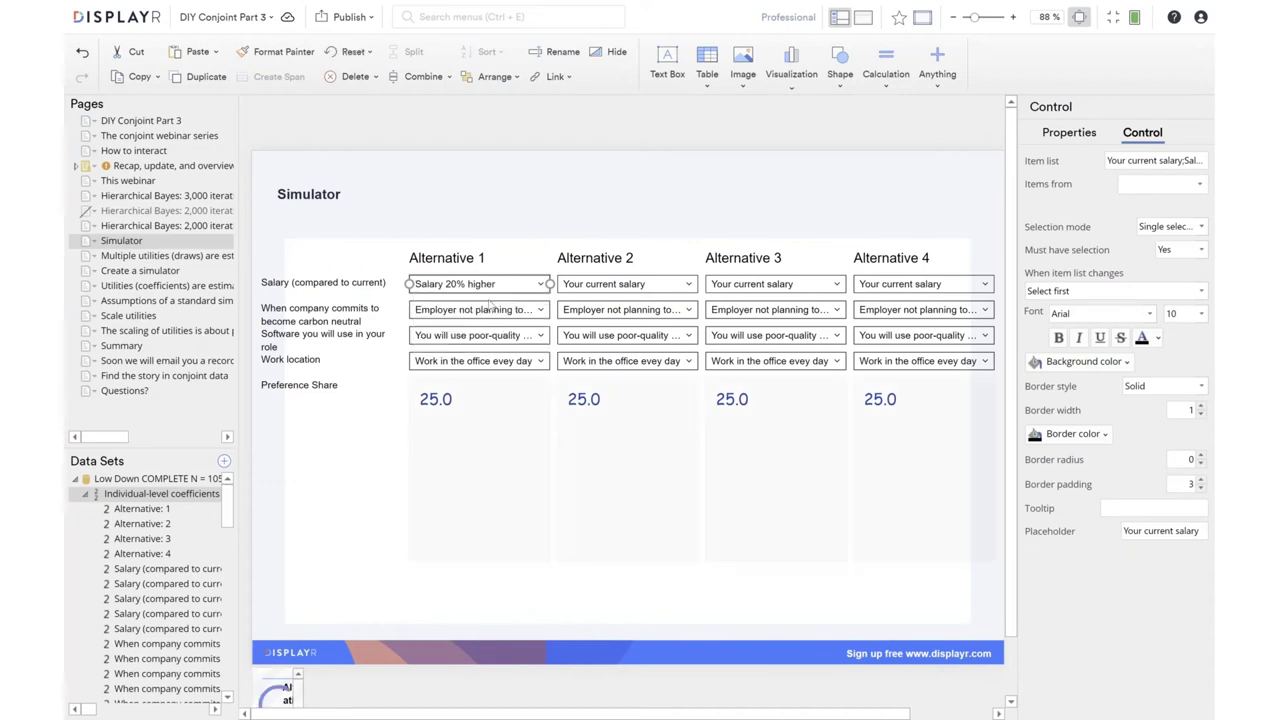
click(621, 309)
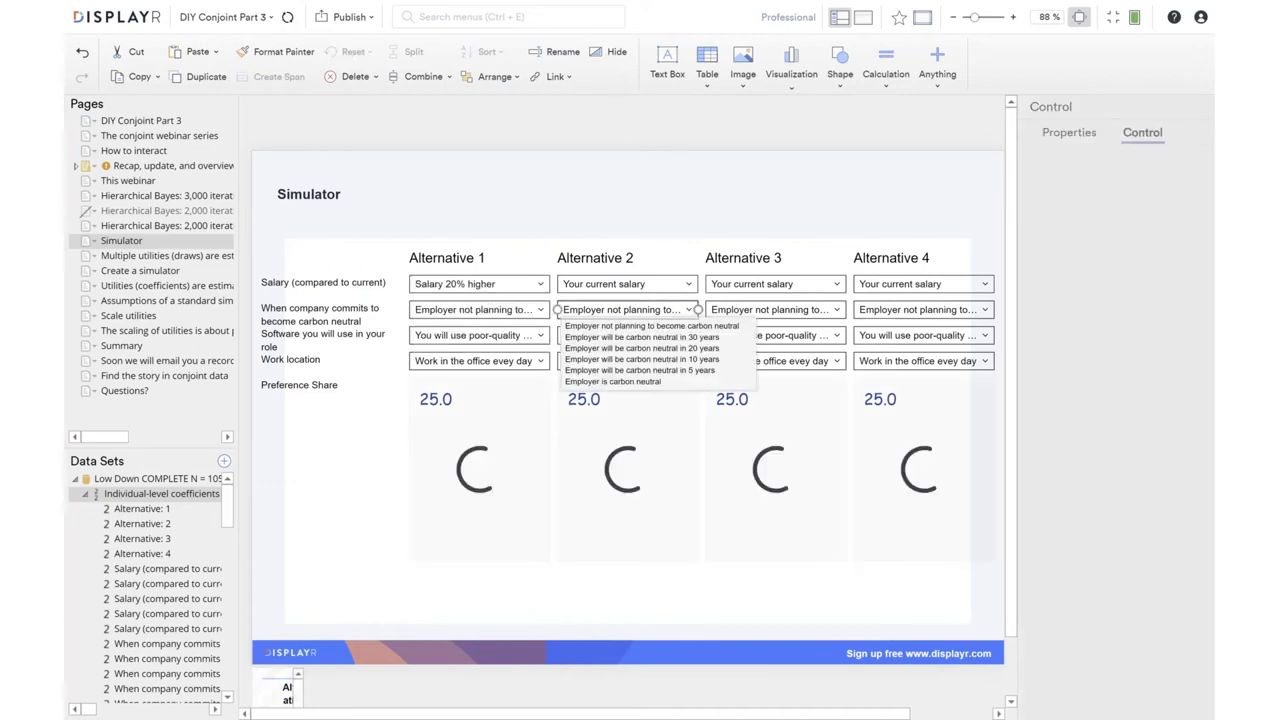
click(612, 381)
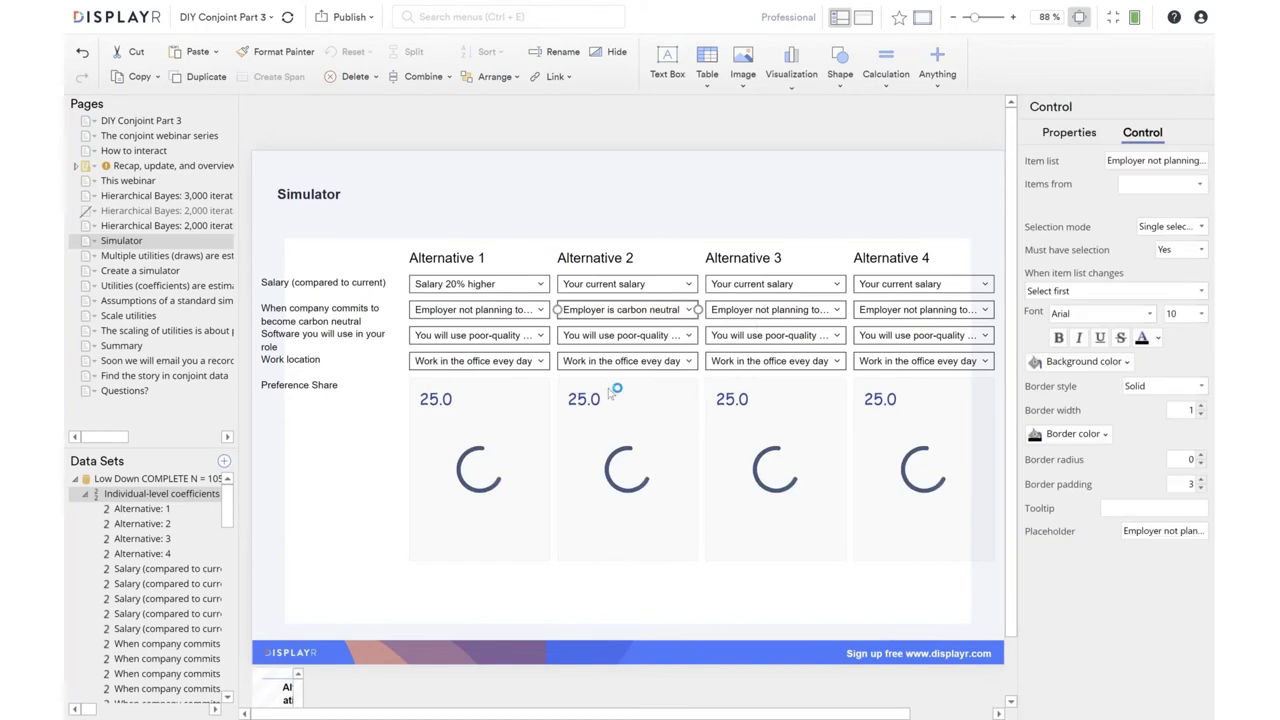
click(745, 335)
click(735, 373)
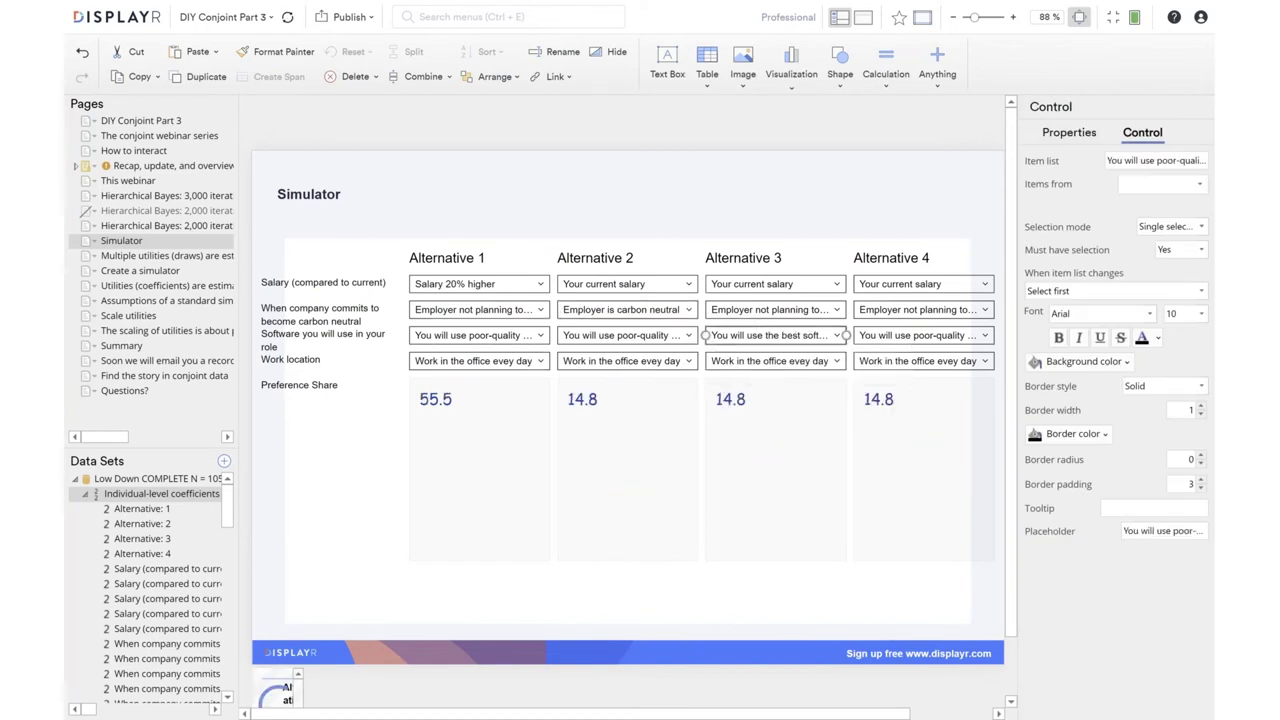
click(925, 361)
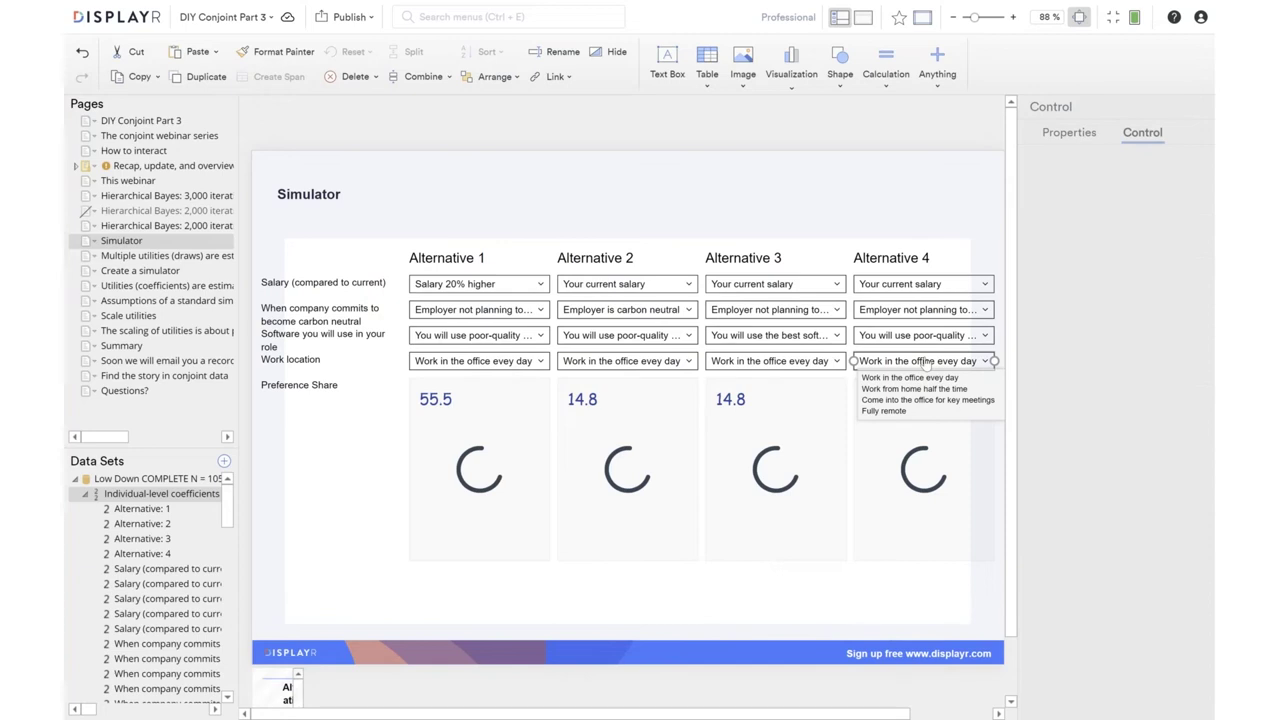
click(884, 411)
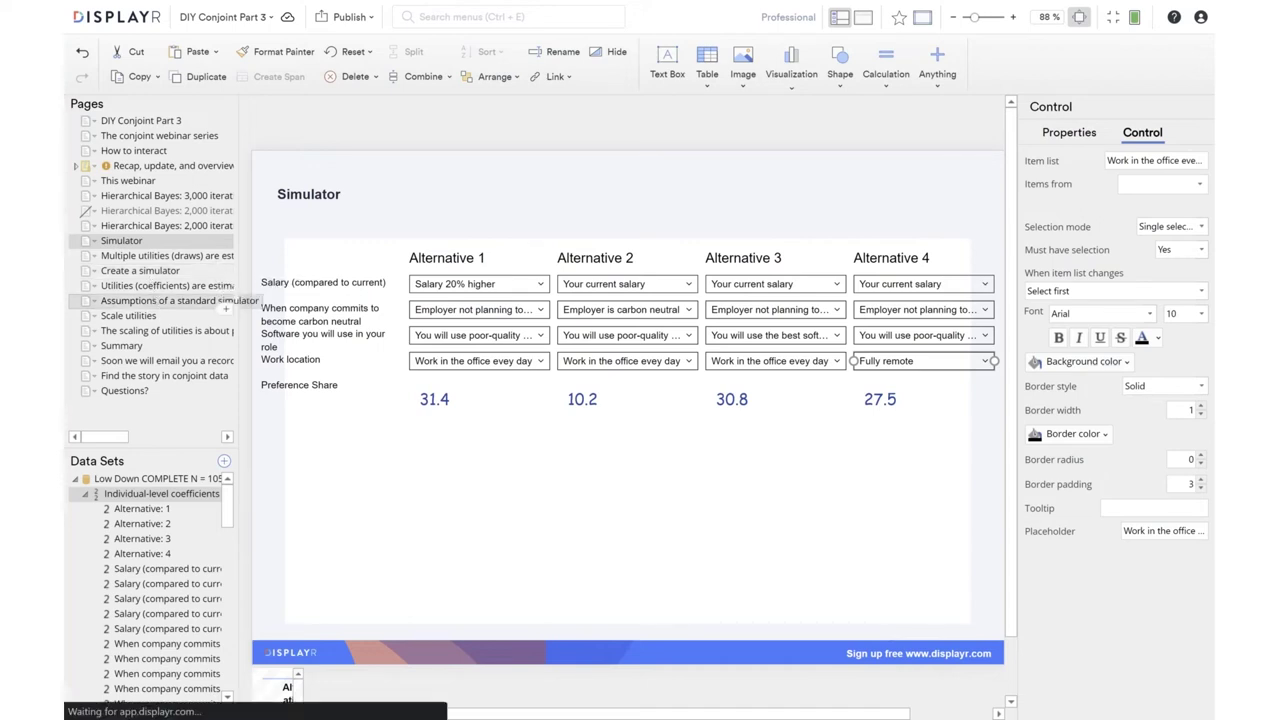
Go to the 'Assumptions of a standard simulator' slide, then on to 'Create a simulator'.
click(170, 300)
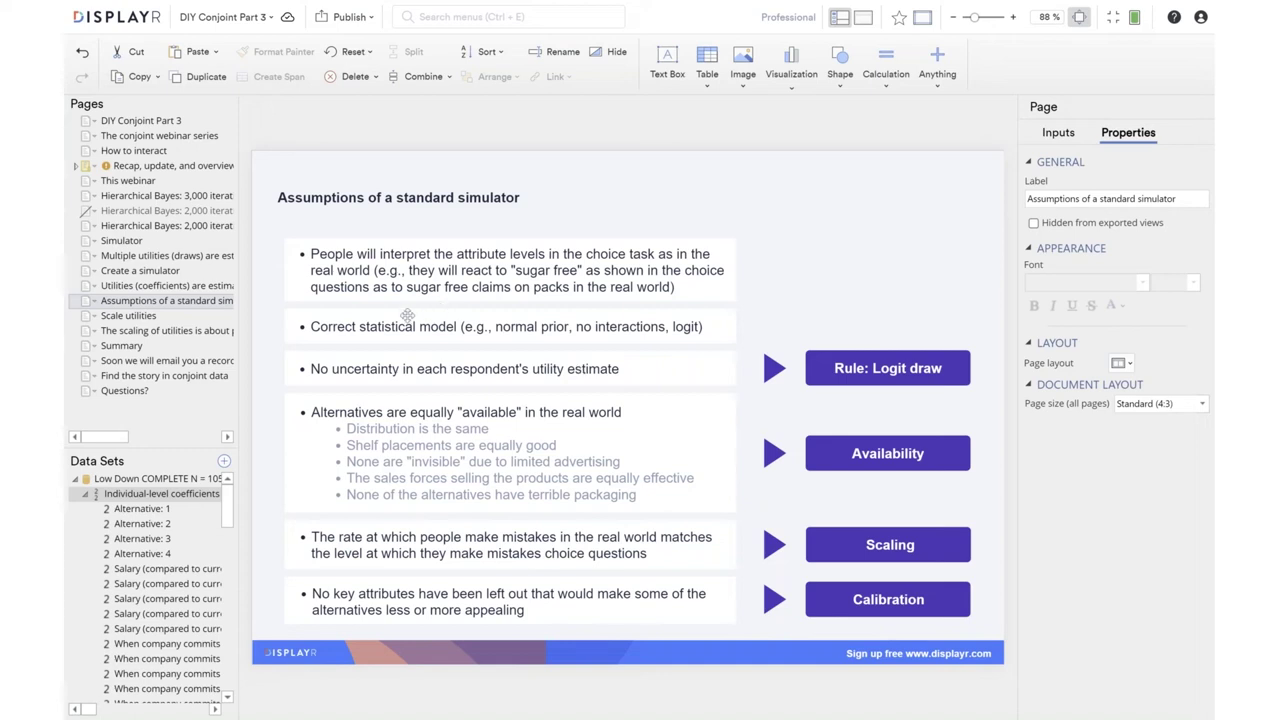
click(184, 272)
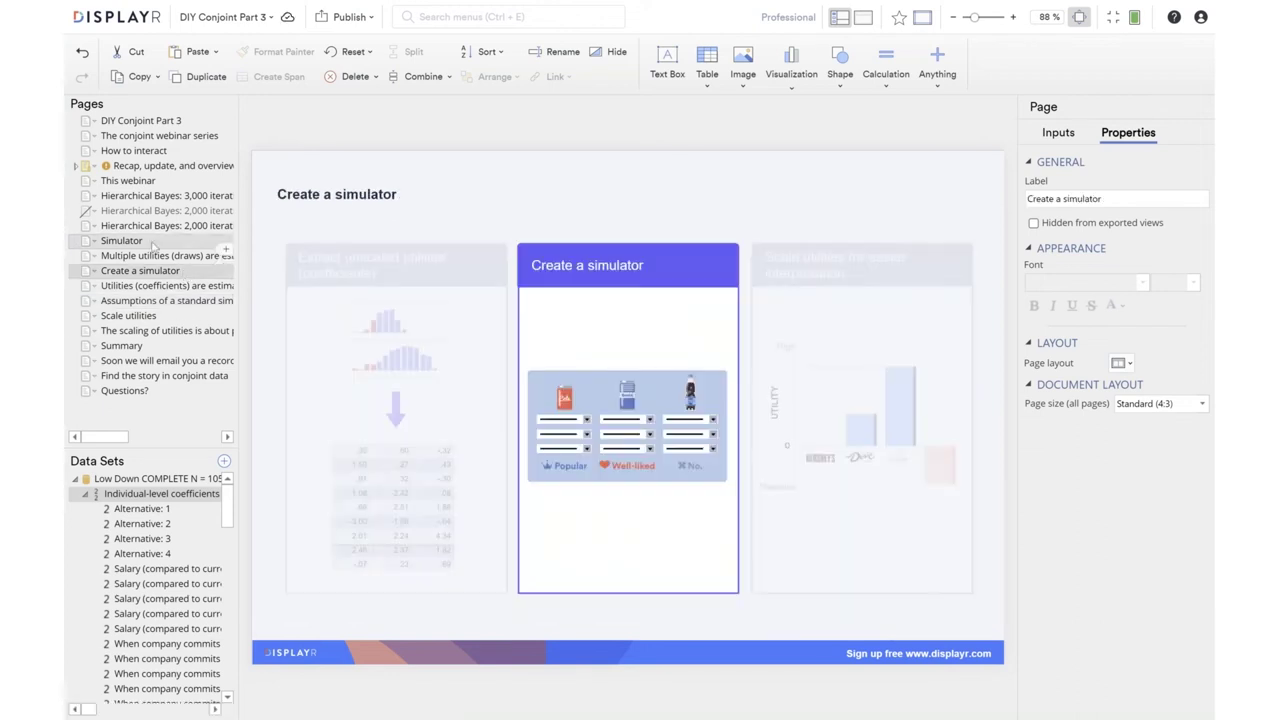
Return to the Simulator page and select its hidden Choice Simulator calculation to show its Inputs.
click(153, 243)
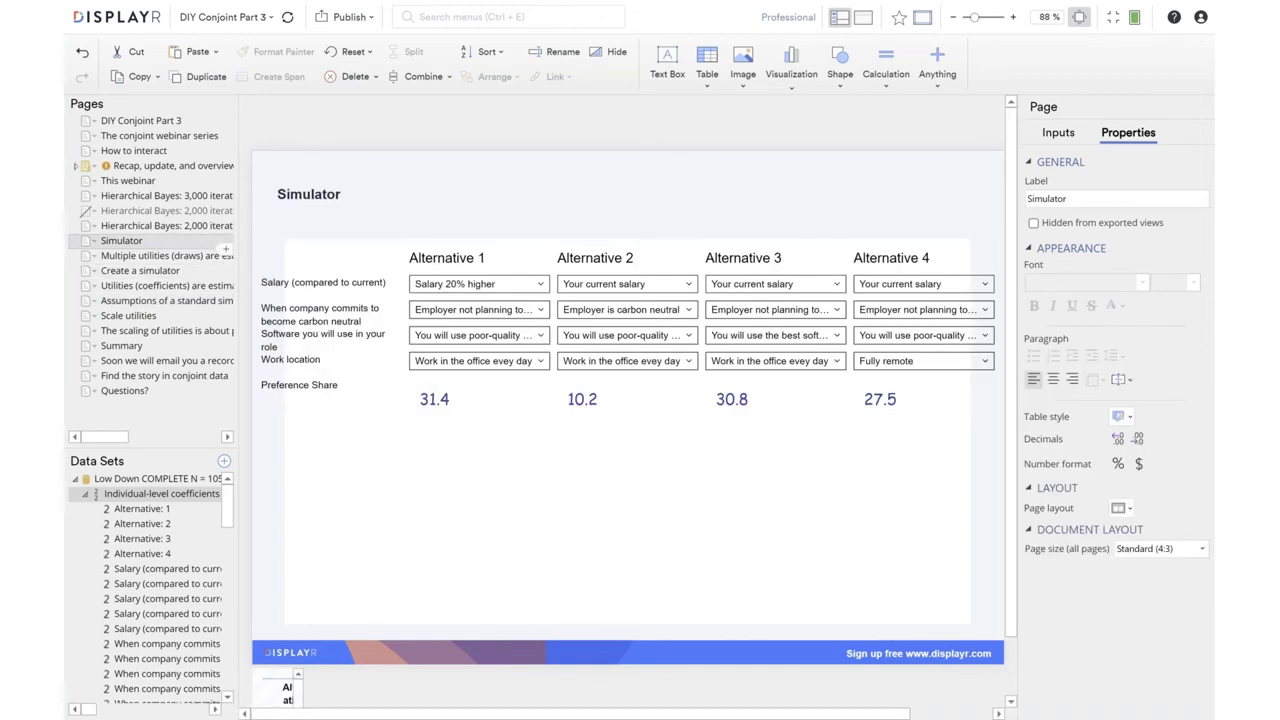
click(271, 683)
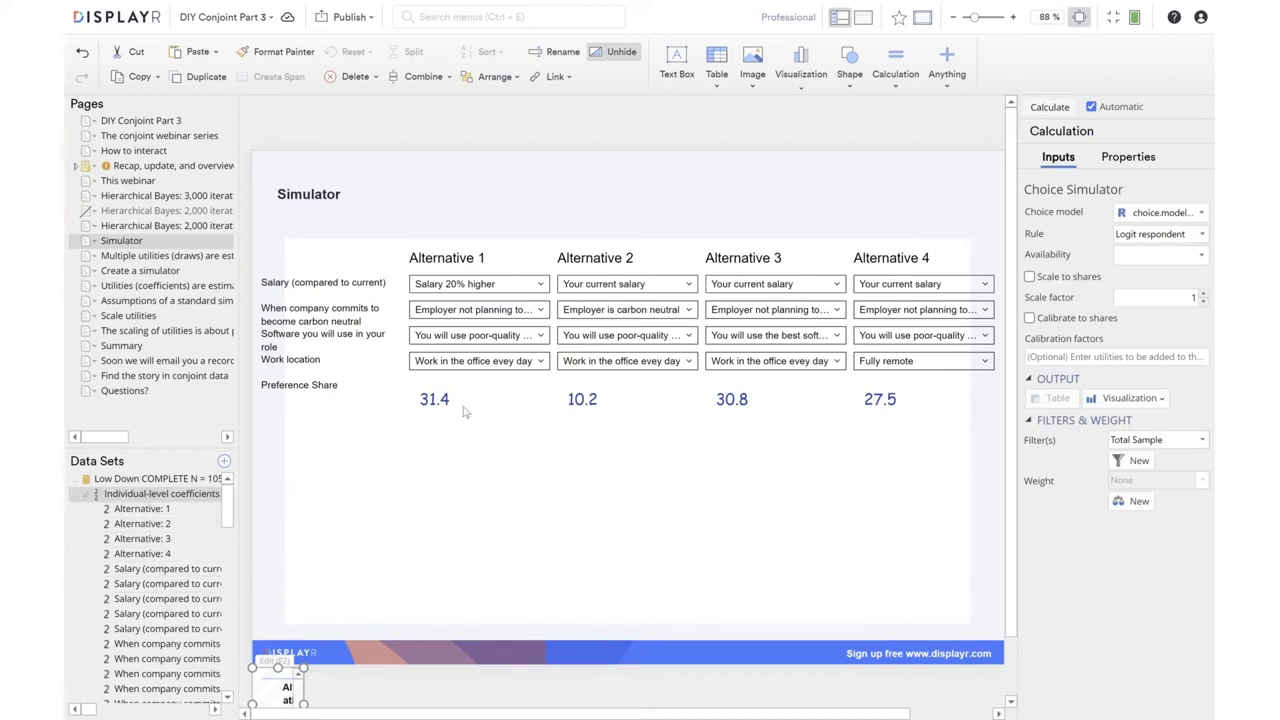
Try the First choice draw rule, then settle the simulator's Rule on Logit draw.
click(1150, 236)
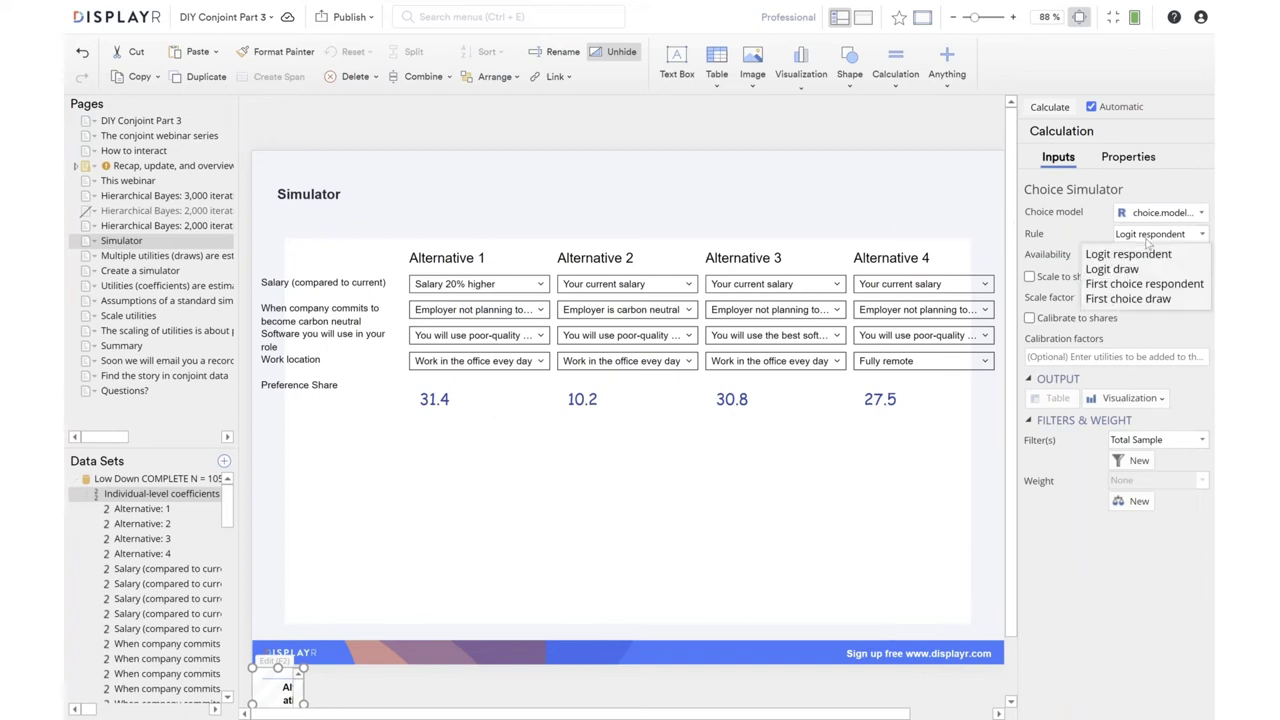
click(1145, 299)
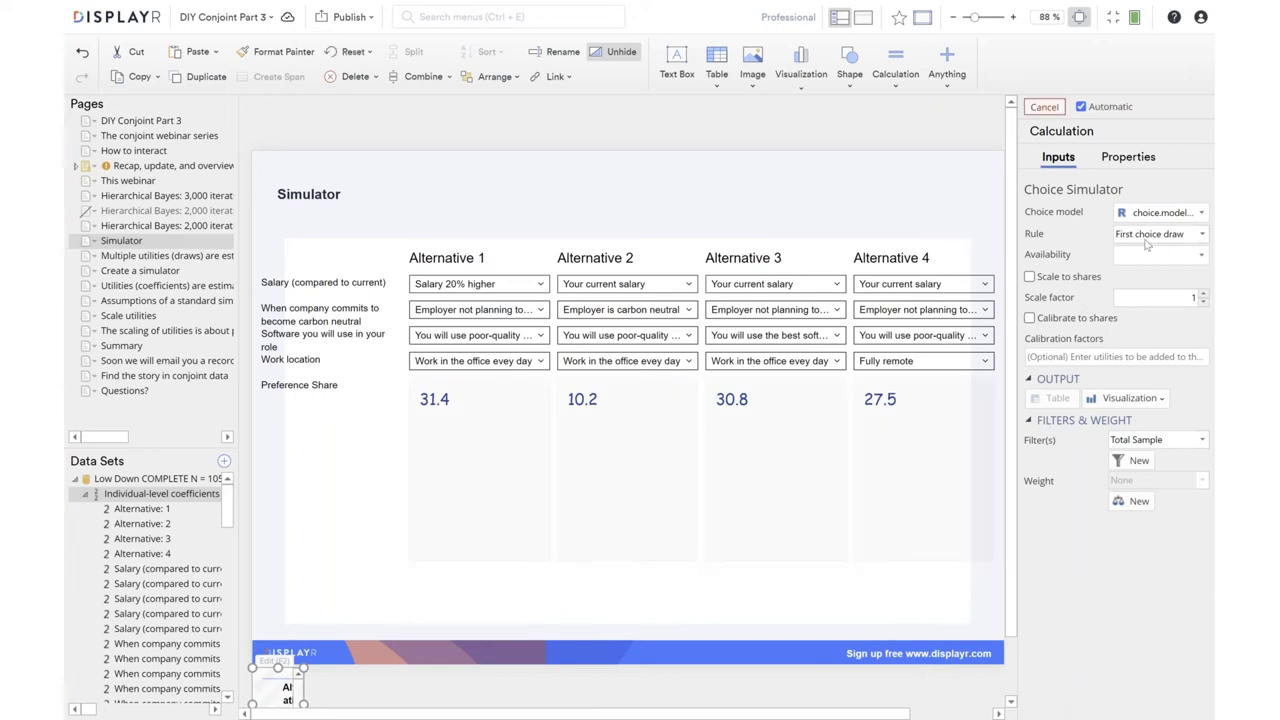
click(1150, 238)
click(1140, 285)
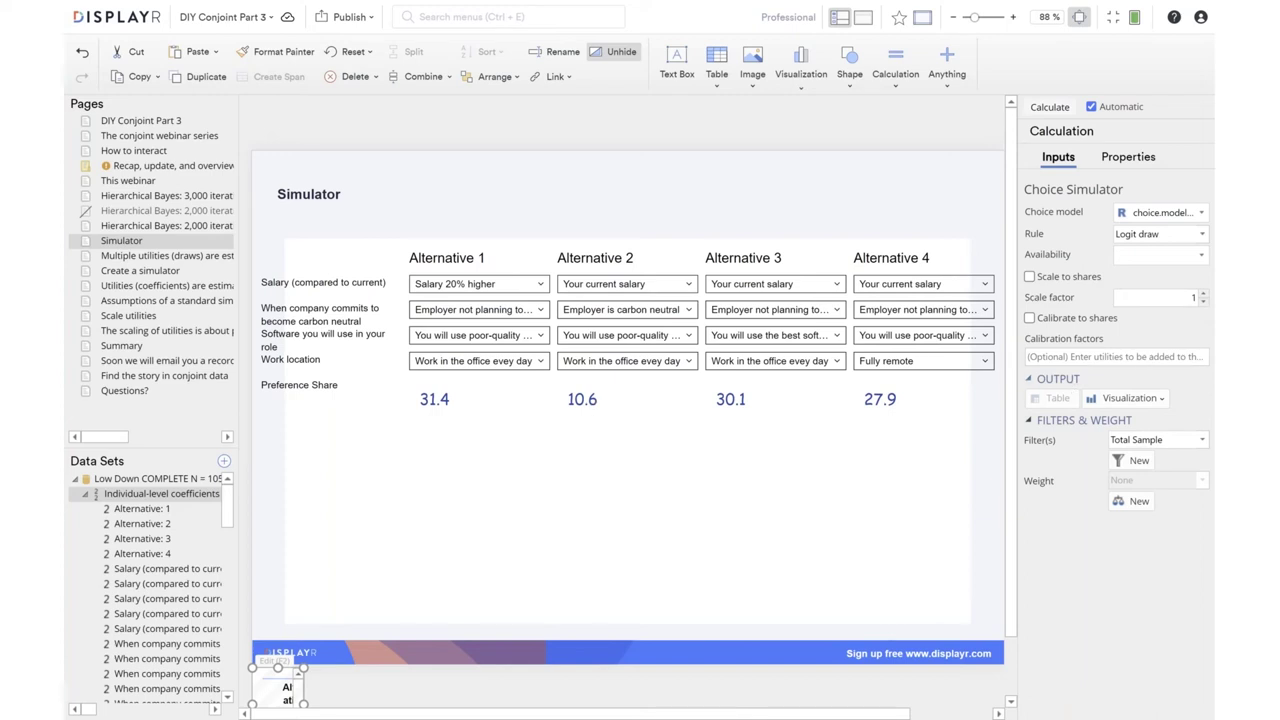
Change the simulator's scale factor from 1 to 0.5, then to 3 (shares 32.7, 6.8, 32.2, 28.3).
click(1203, 301)
double_click(1180, 300)
text(0.5)
double_click(1157, 298)
text(3)
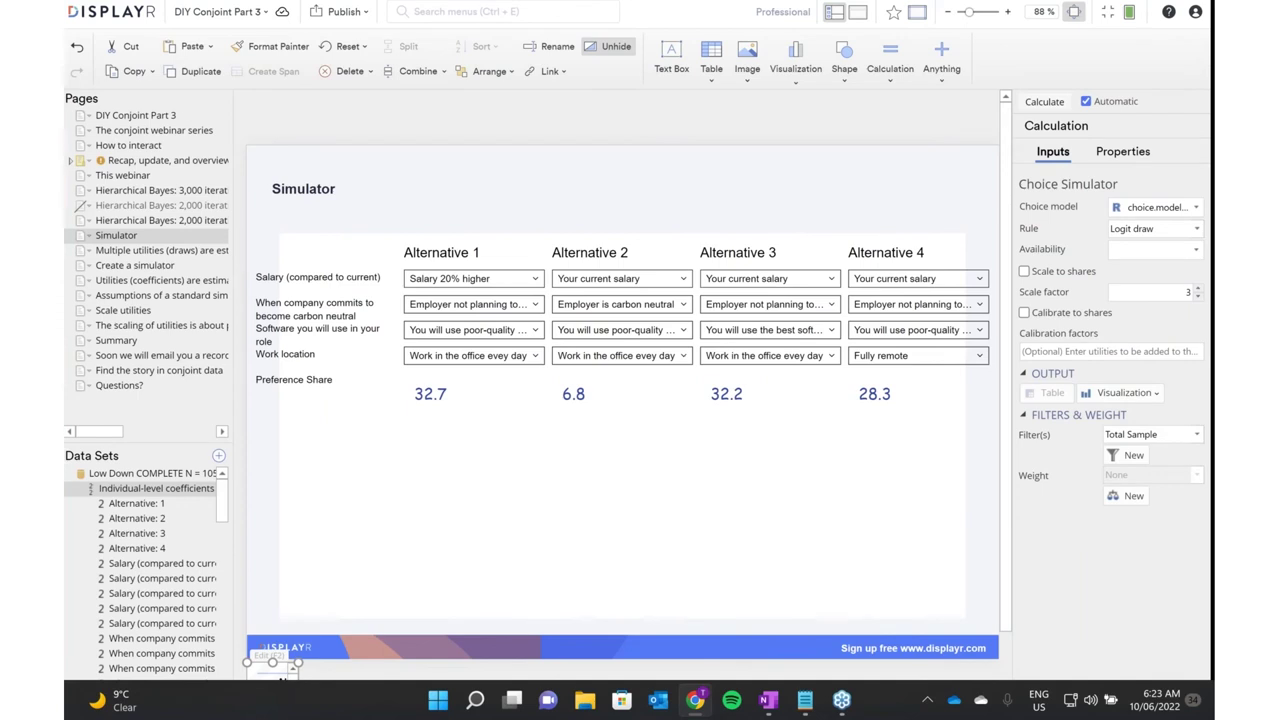
In the published view, open Scale utilities and its 'The scaling of utilities is about presentation' slide.
key(alt+Tab)
click(125, 320)
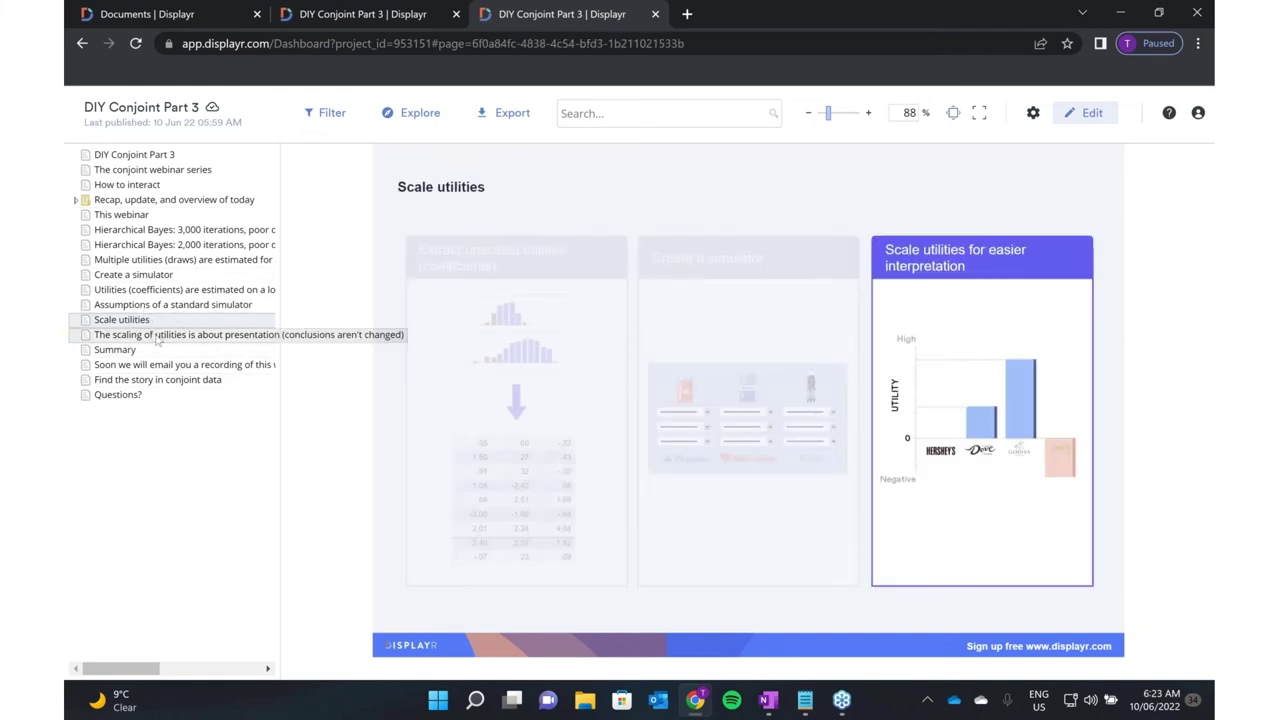
click(157, 338)
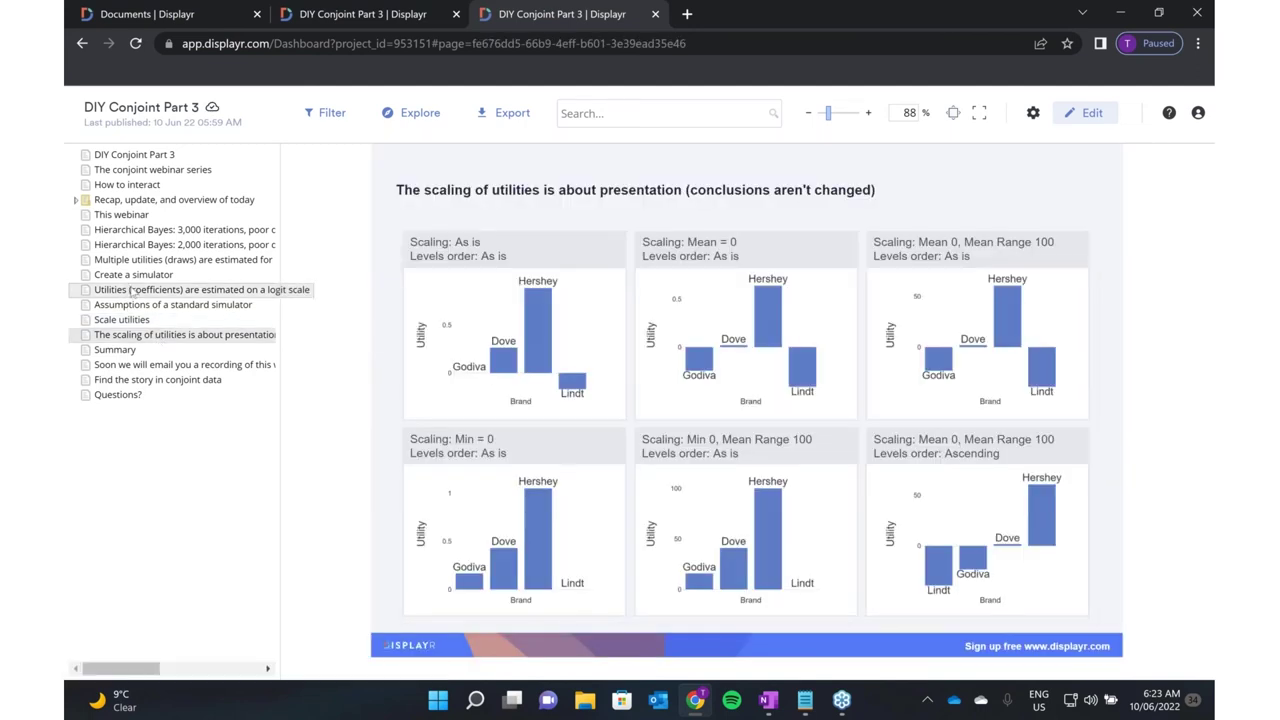
Open the 'Utilities (coefficients) are estimated on a logit scale' slide for respondent 10, draw 22.
click(133, 290)
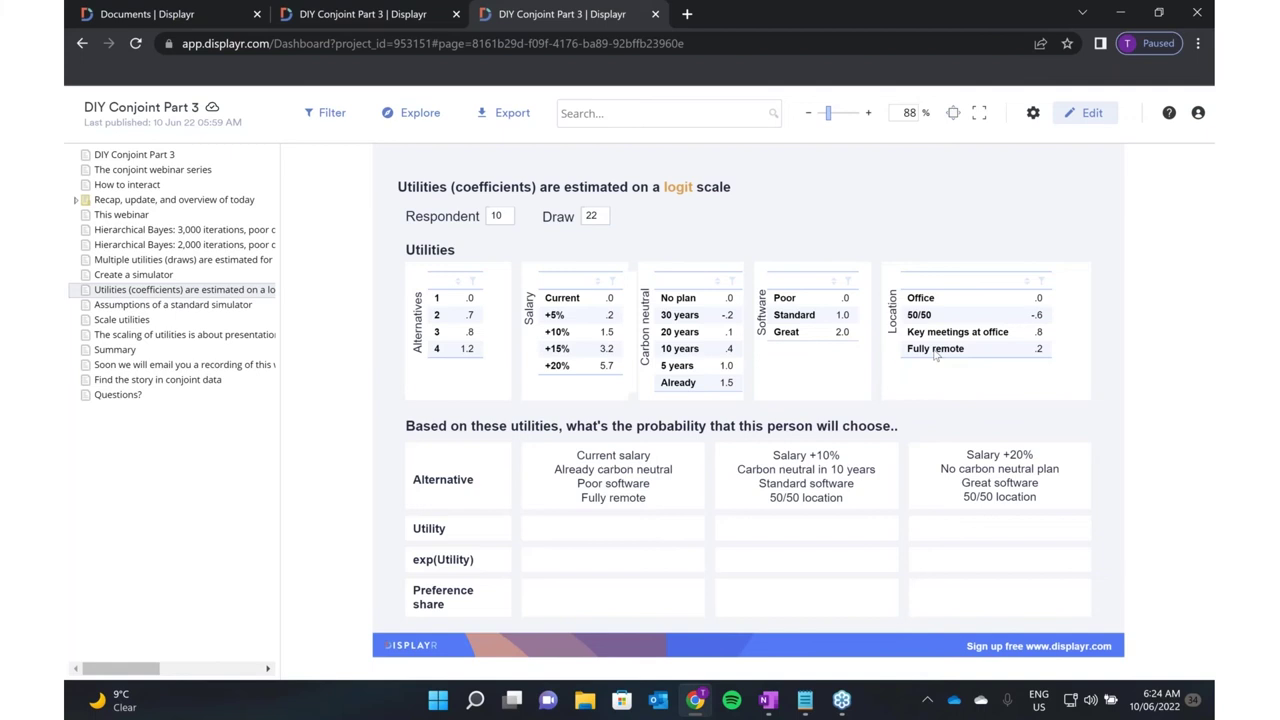
Return to Scale utilities and its slide comparing six scalings of the chocolate brand utilities.
click(135, 321)
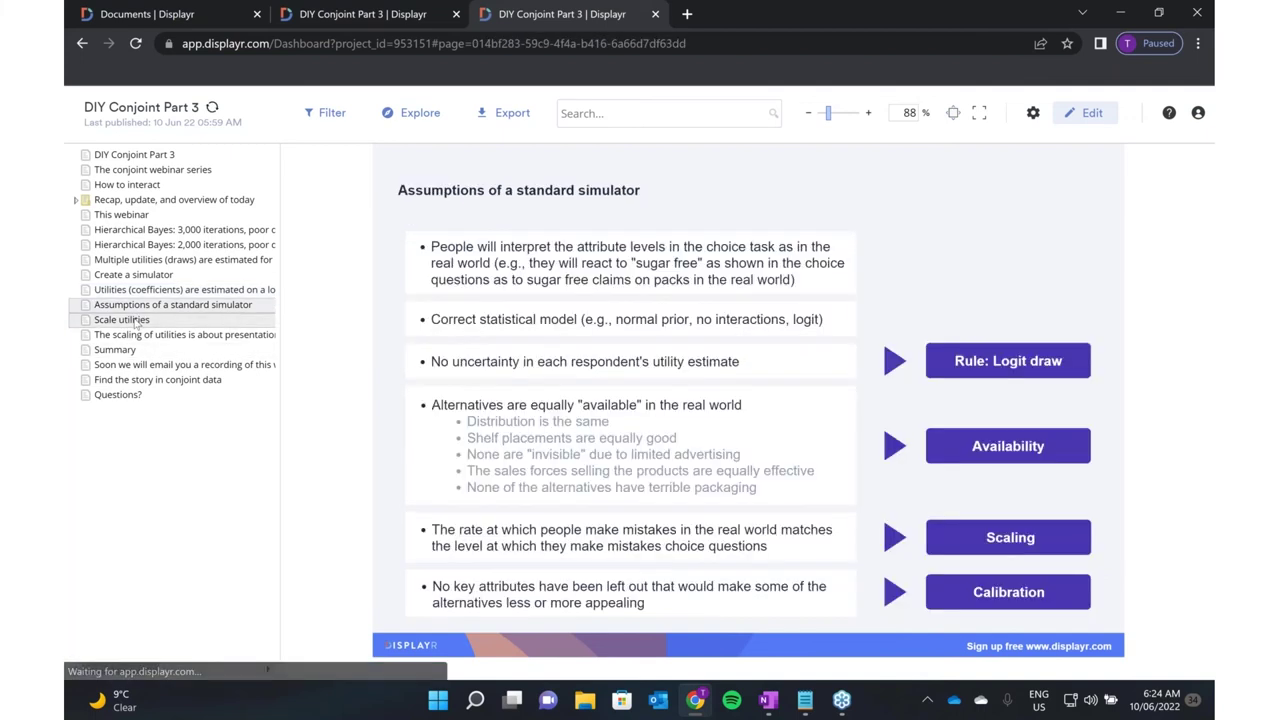
click(135, 320)
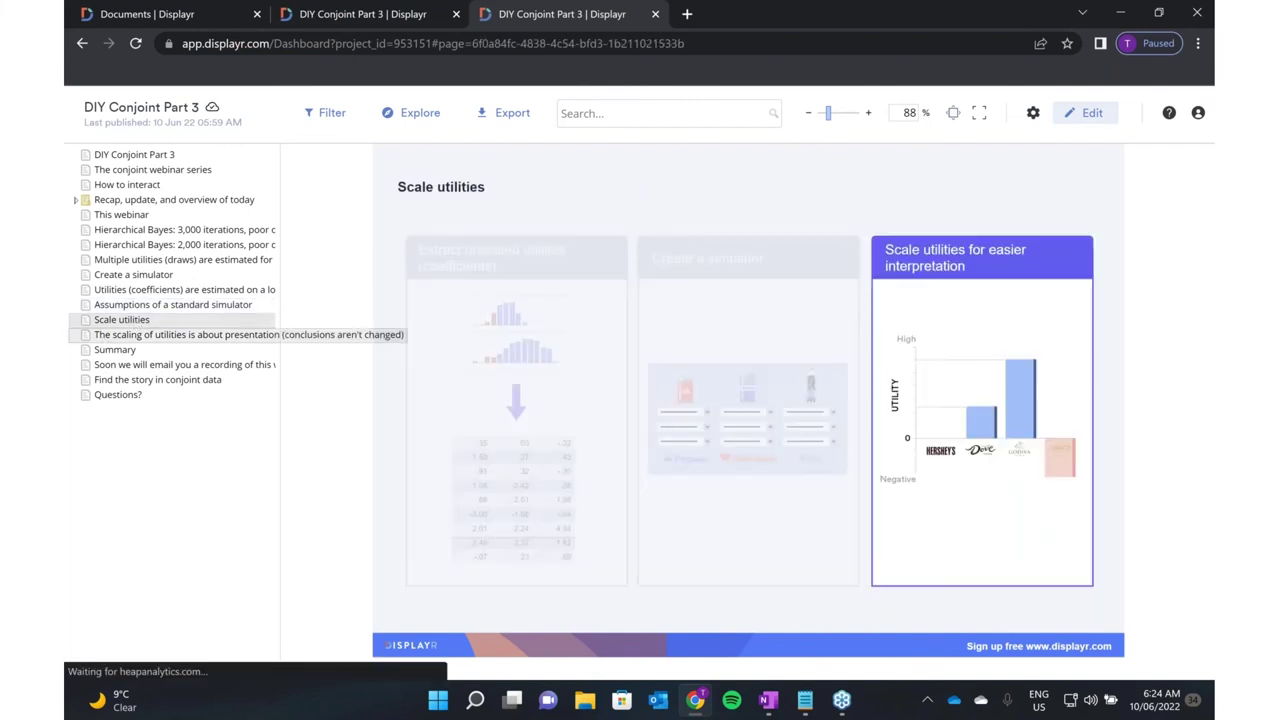
click(180, 334)
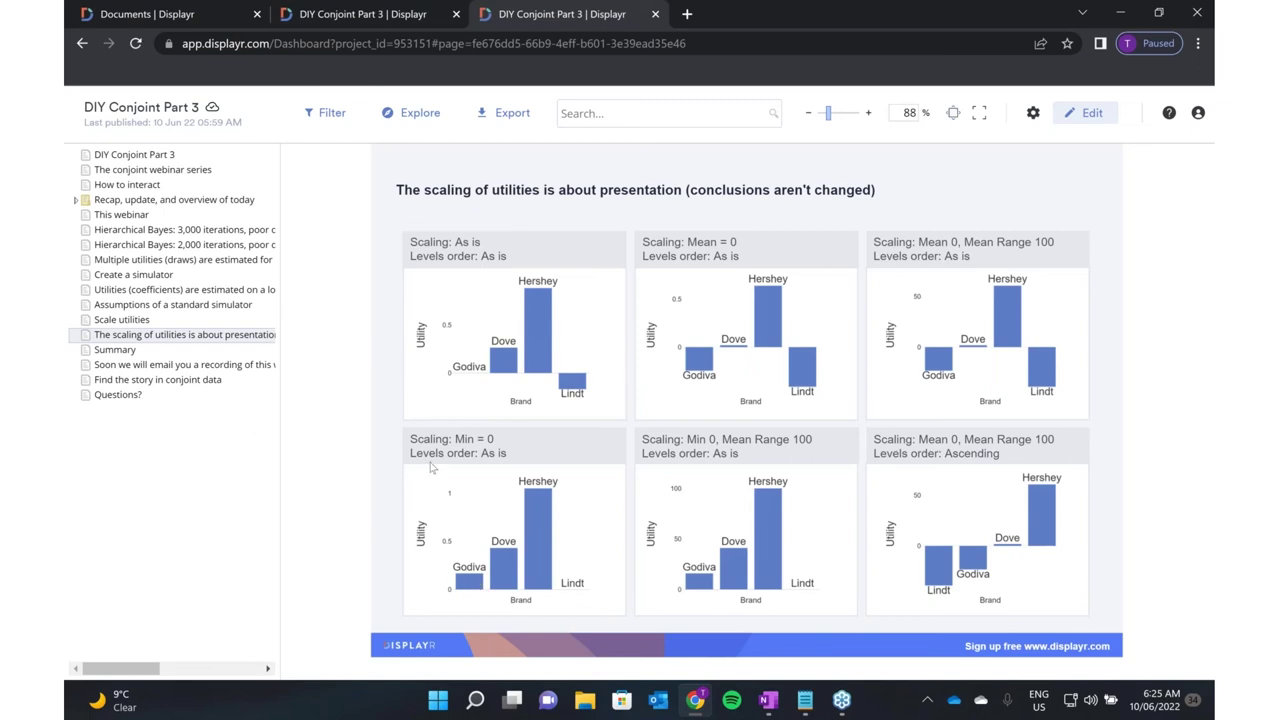
Switch to the editor showing the Hierarchical Bayes 2,000-iterations page (n = 454).
click(355, 22)
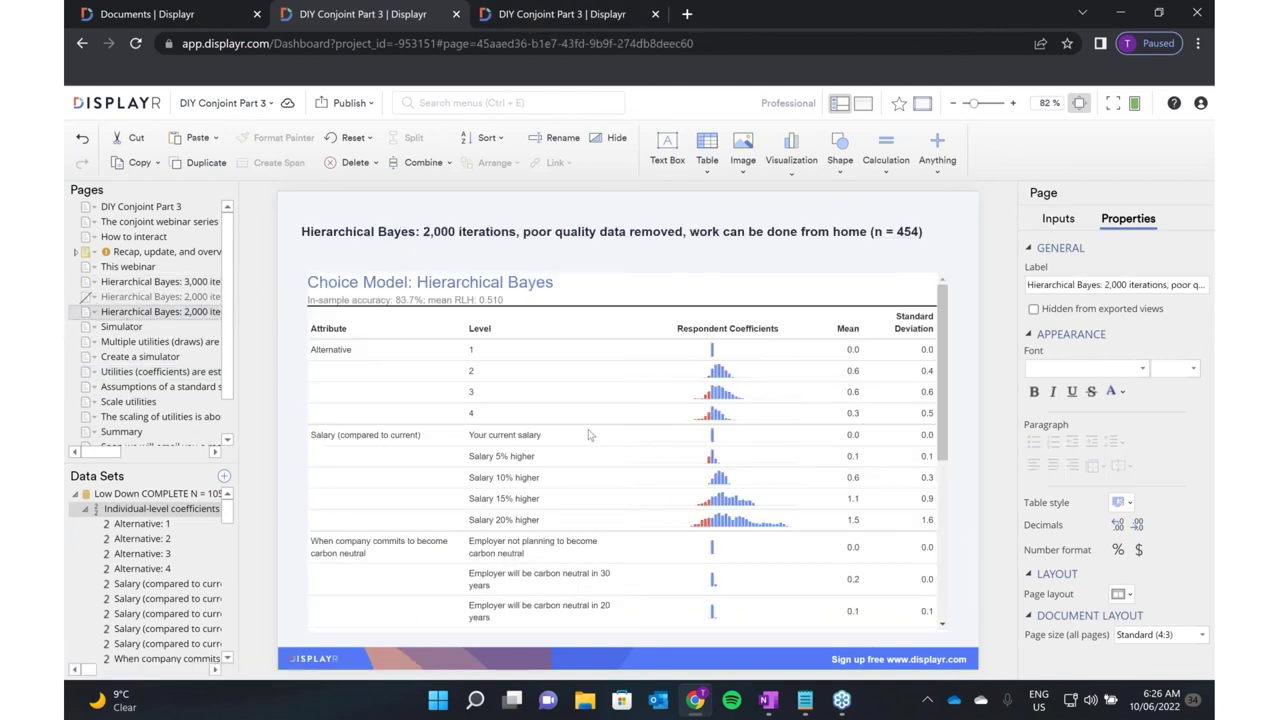
Select the Hierarchical Bayes output, scroll to its Save Variable(s) options, then go back to the published view.
click(589, 434)
scroll(1087, 390, down, 5)
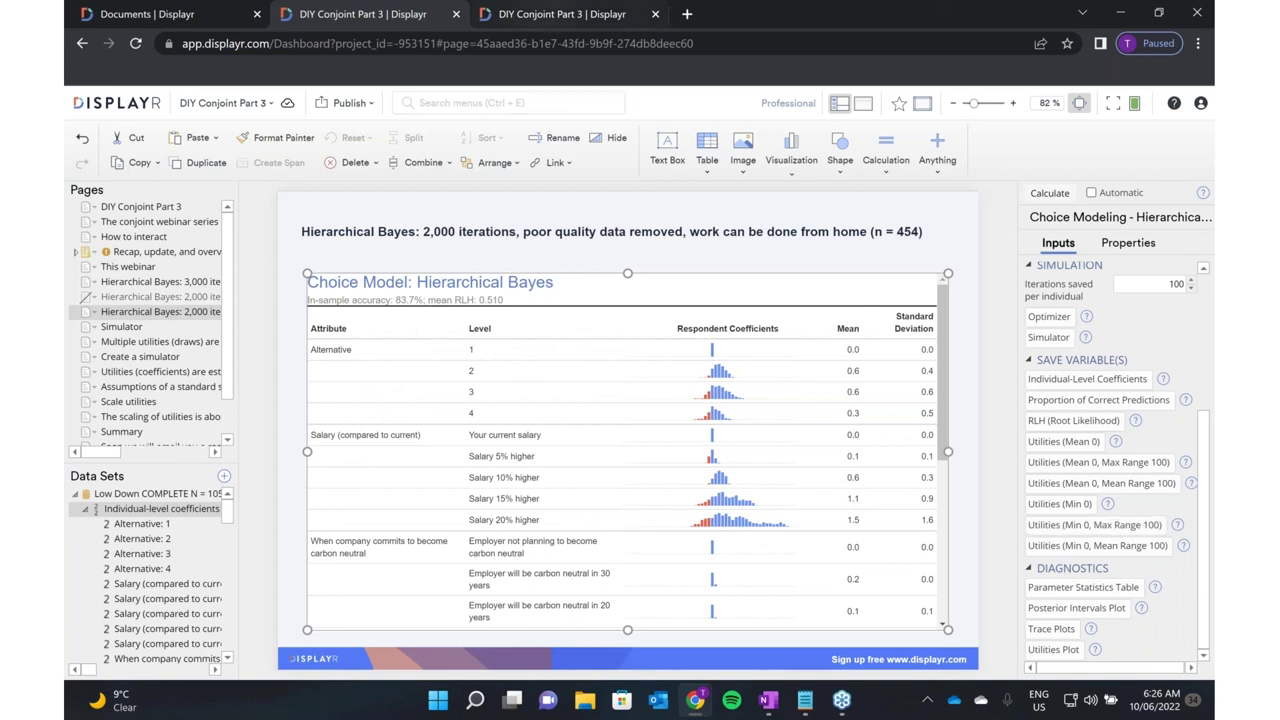
click(560, 14)
Page through the Summary, 'Soon we will email…', 'Find the story in conjoint data' and 'Questions?' slides.
click(140, 351)
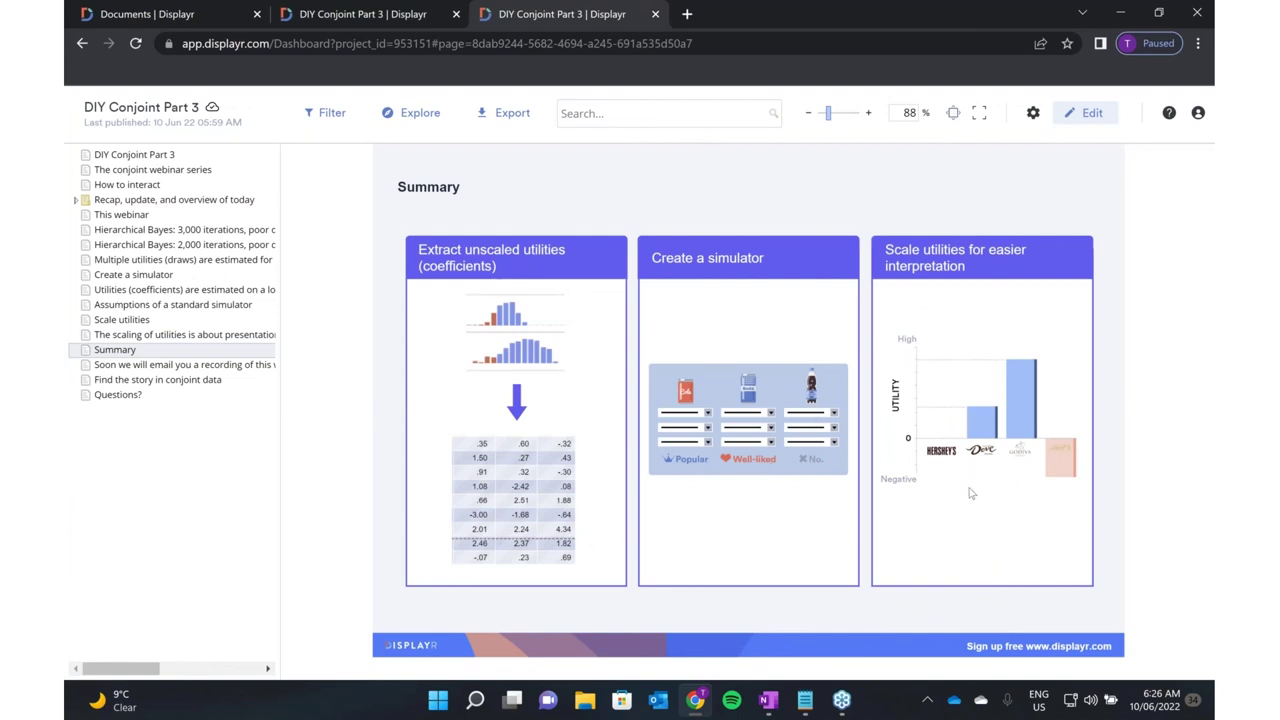
click(150, 366)
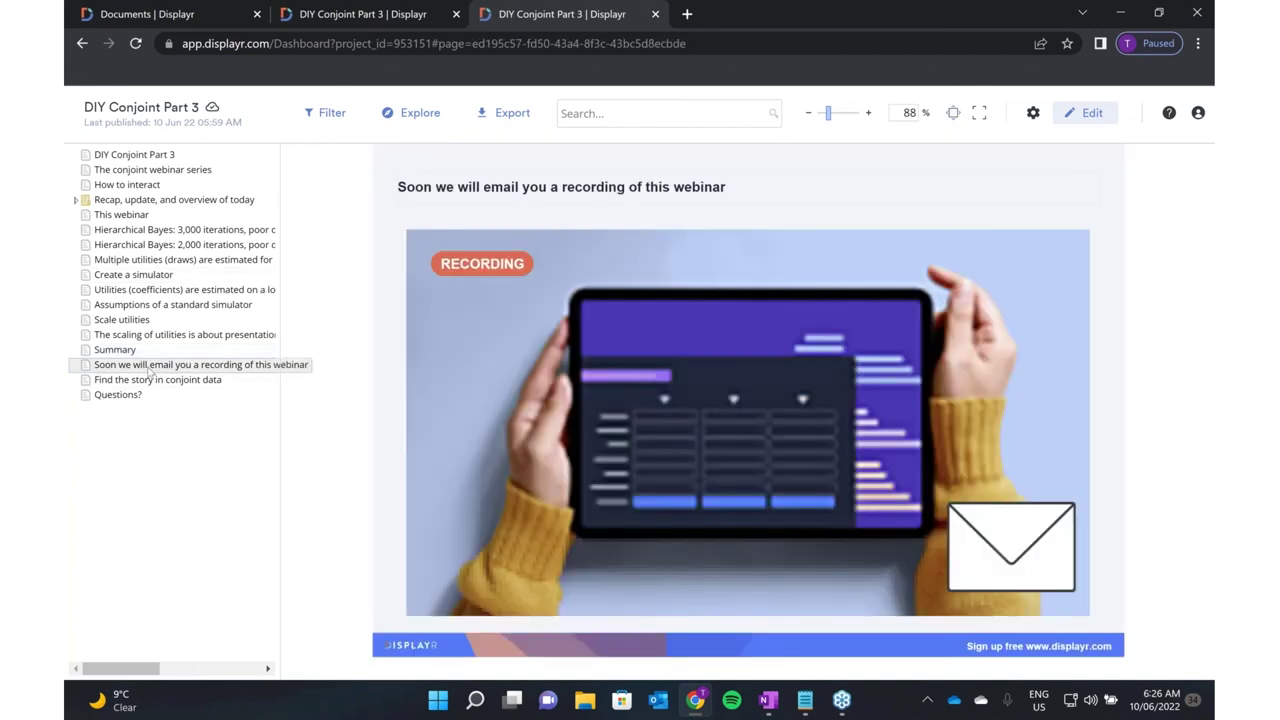
click(153, 381)
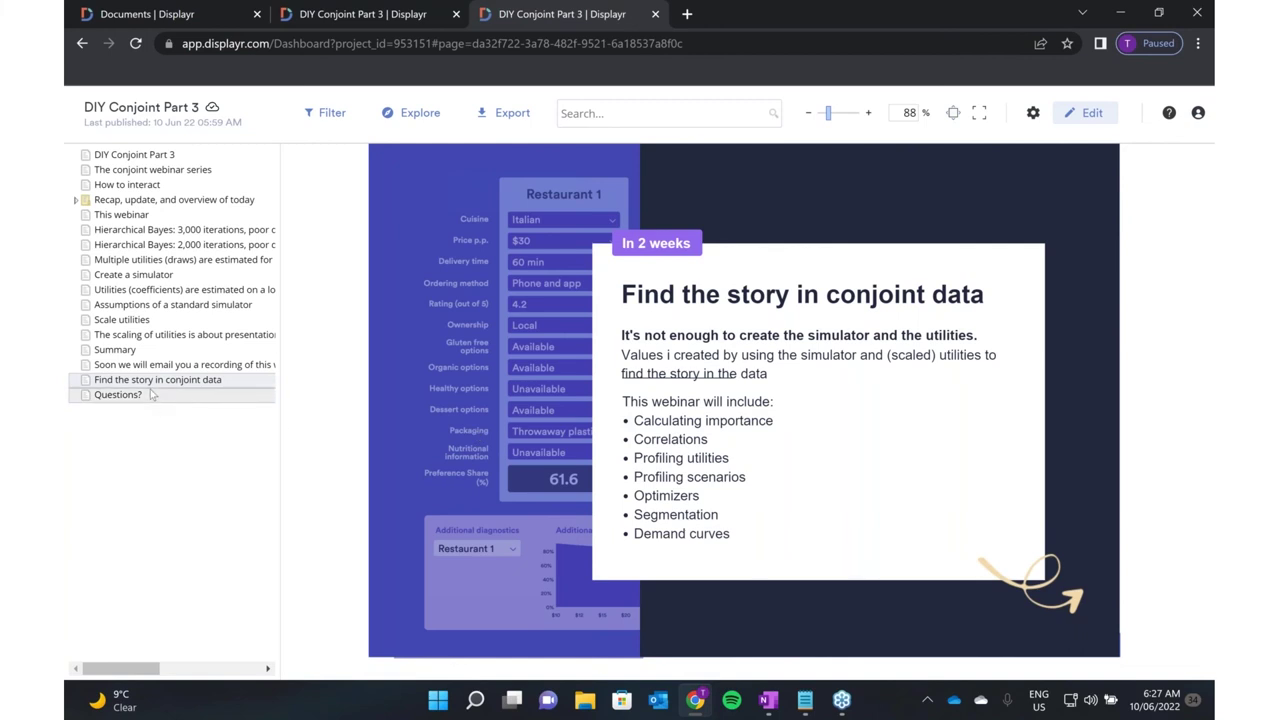
click(152, 395)
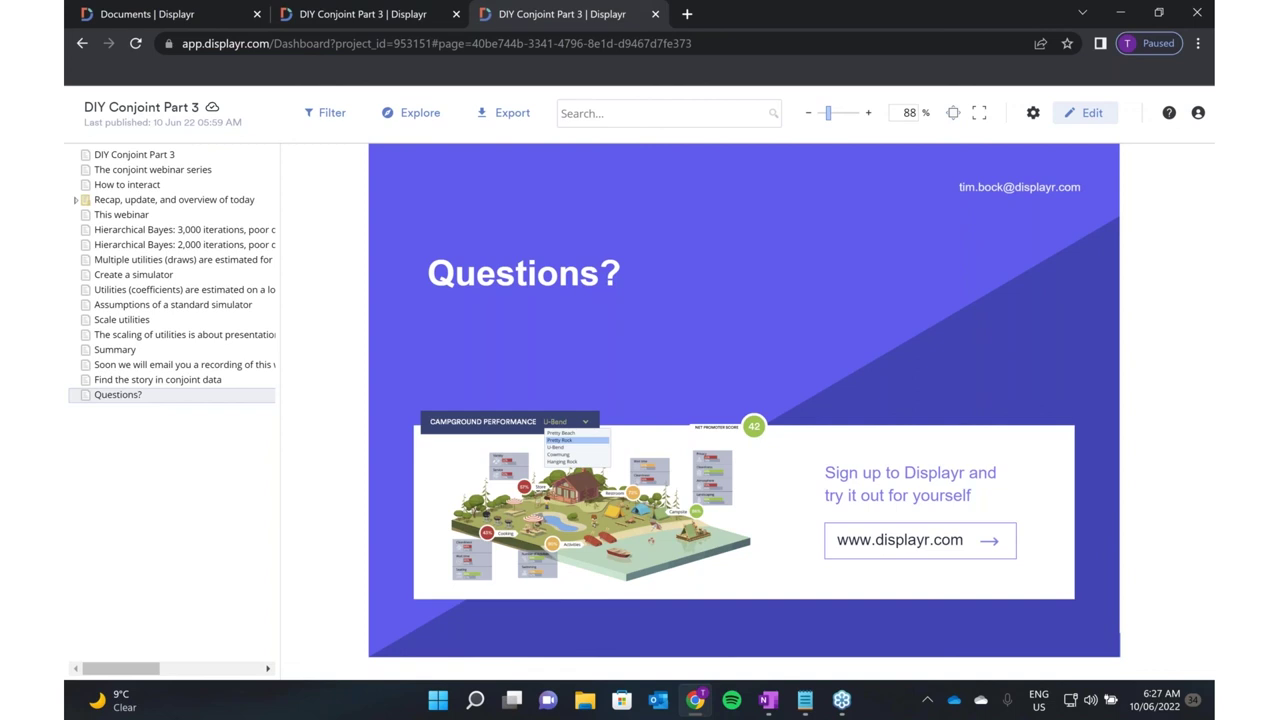
In the Find the story slide's text box, insert the opening 'How do we find interesting results'.
click(345, 17)
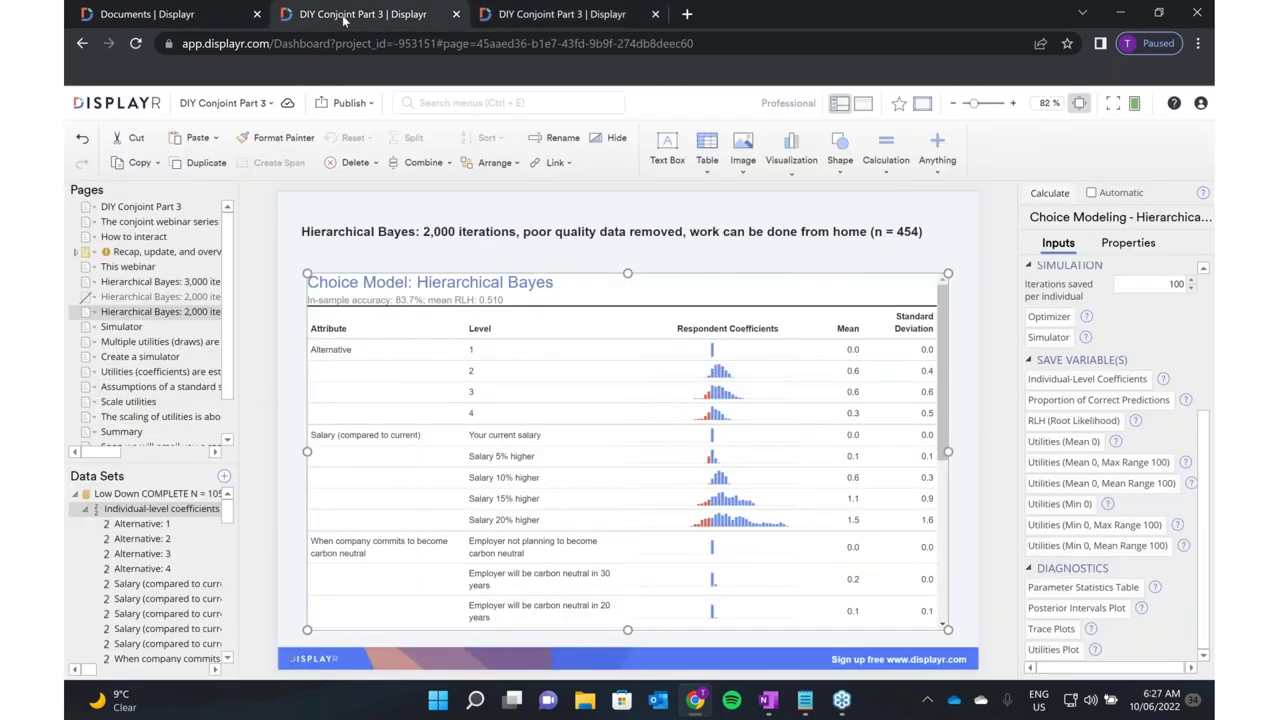
scroll(128, 428, down, 1)
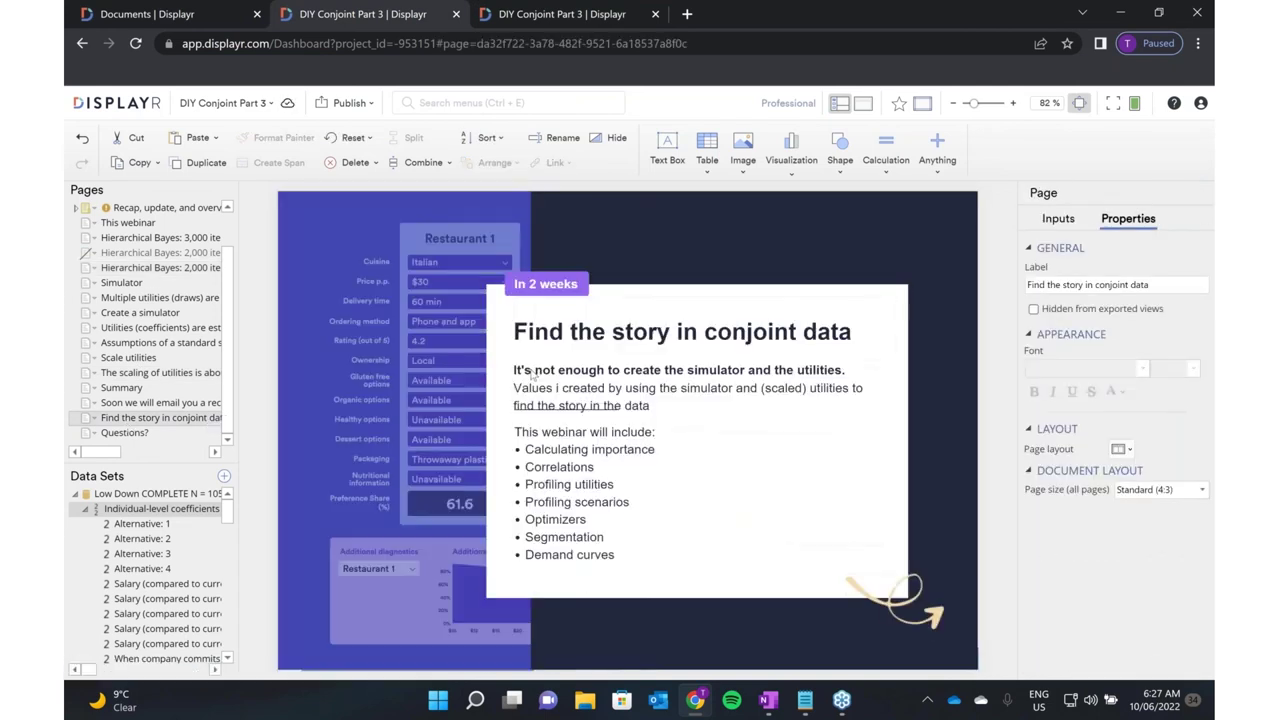
click(549, 388)
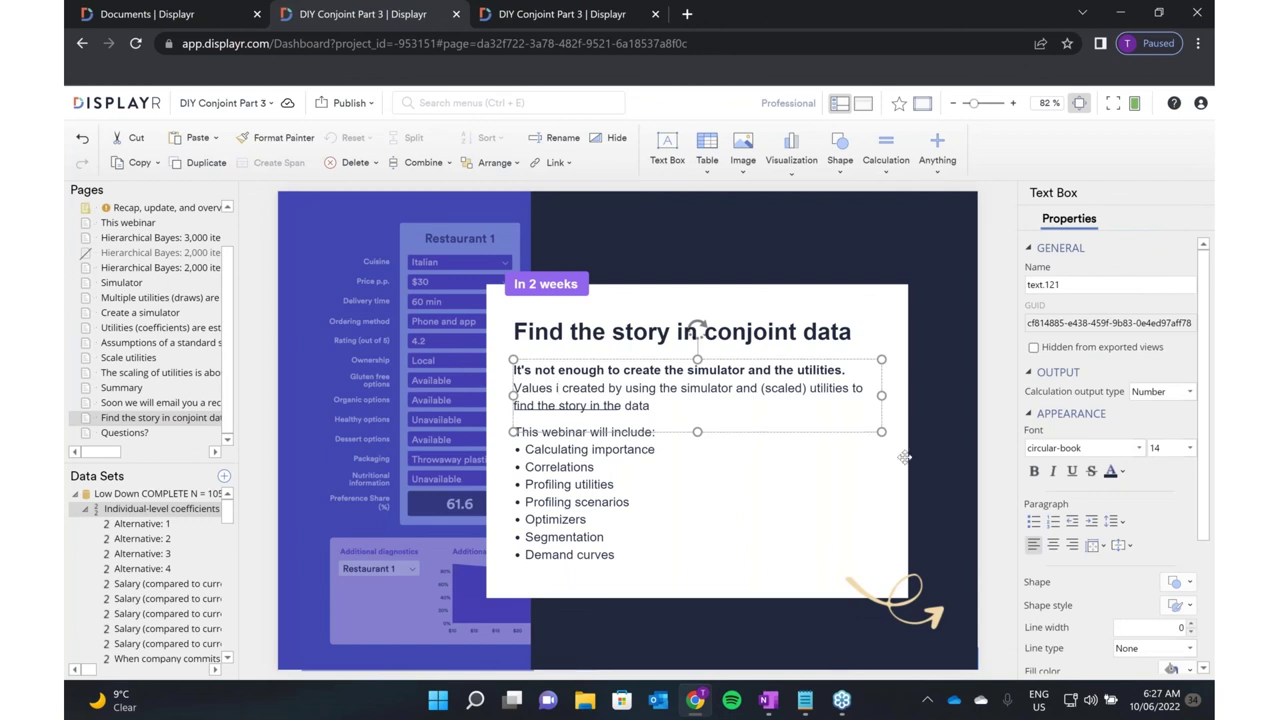
key(shift+Left)
key(Left)
text(How do we find interesting results)
Delete 'Values i created by' and 'to find the story in the data', ending the sentence with '?'.
key(shift+Right)
key(shift+Right)
key(shift+Right)
key(shift+Right)
key(shift+Right)
key(shift+Right)
key(shift+Right)
key(shift+Right)
key(shift+Right)
key(shift+Right)
key(shift+Right)
key(shift+Right)
key(shift+Right)
key(shift+Right)
key(shift+Right)
key(shift+Right)
key(shift+Right)
key(shift+Right)
key(shift+Right)
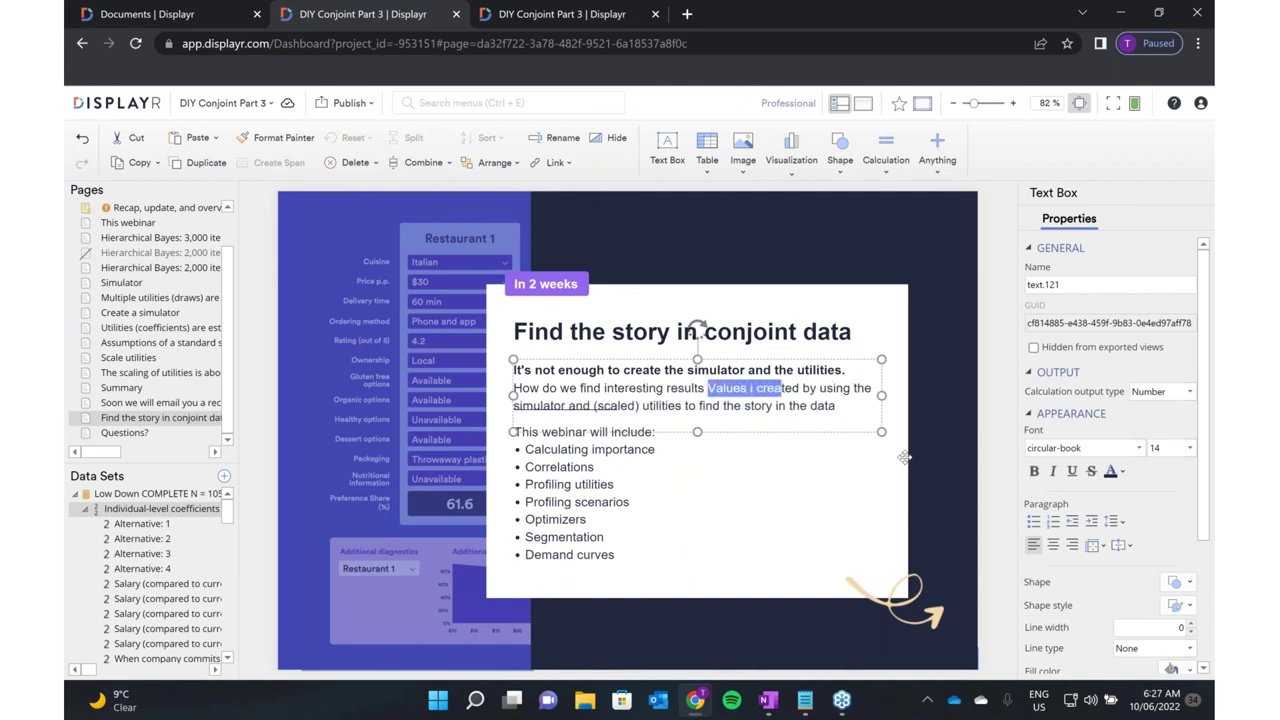
key(BackSpace)
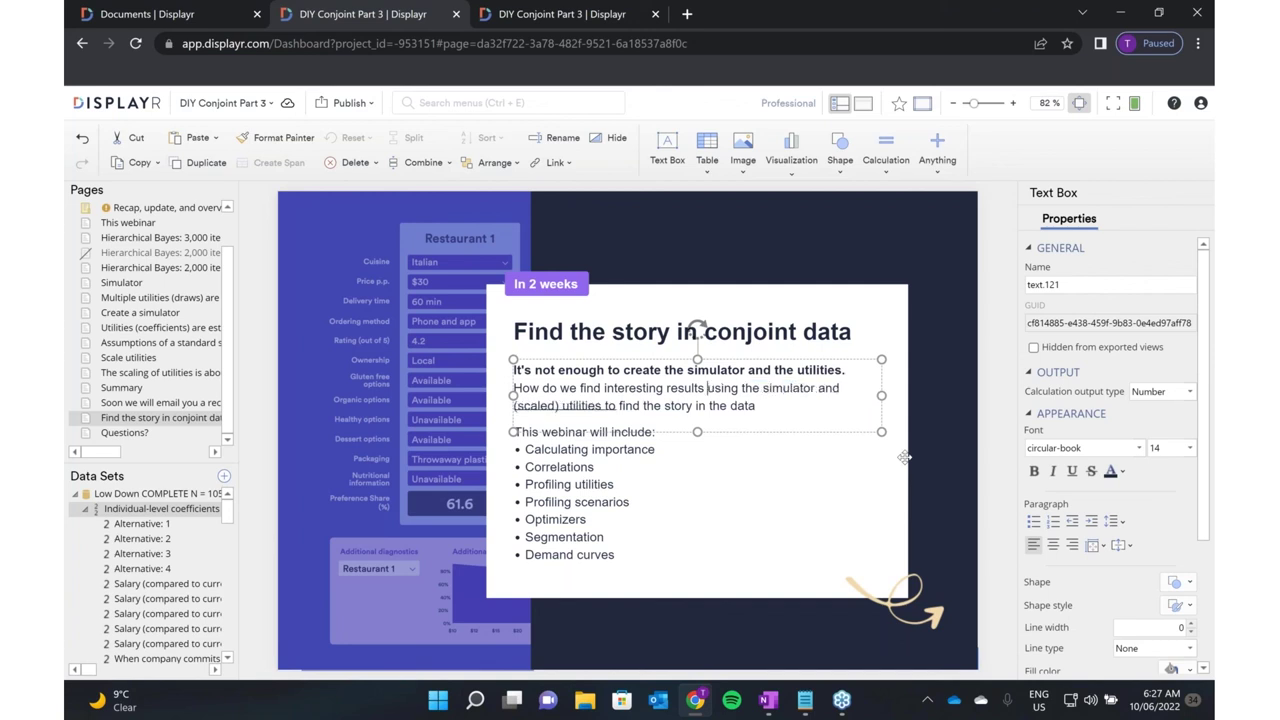
key(Right)
key(Right)
key(Right)
key(Right)
key(Right)
key(Right)
key(Right)
key(Right)
key(Right)
key(Right)
key(Right)
key(Right)
key(Right)
key(Right)
key(shift+End)
key(BackSpace)
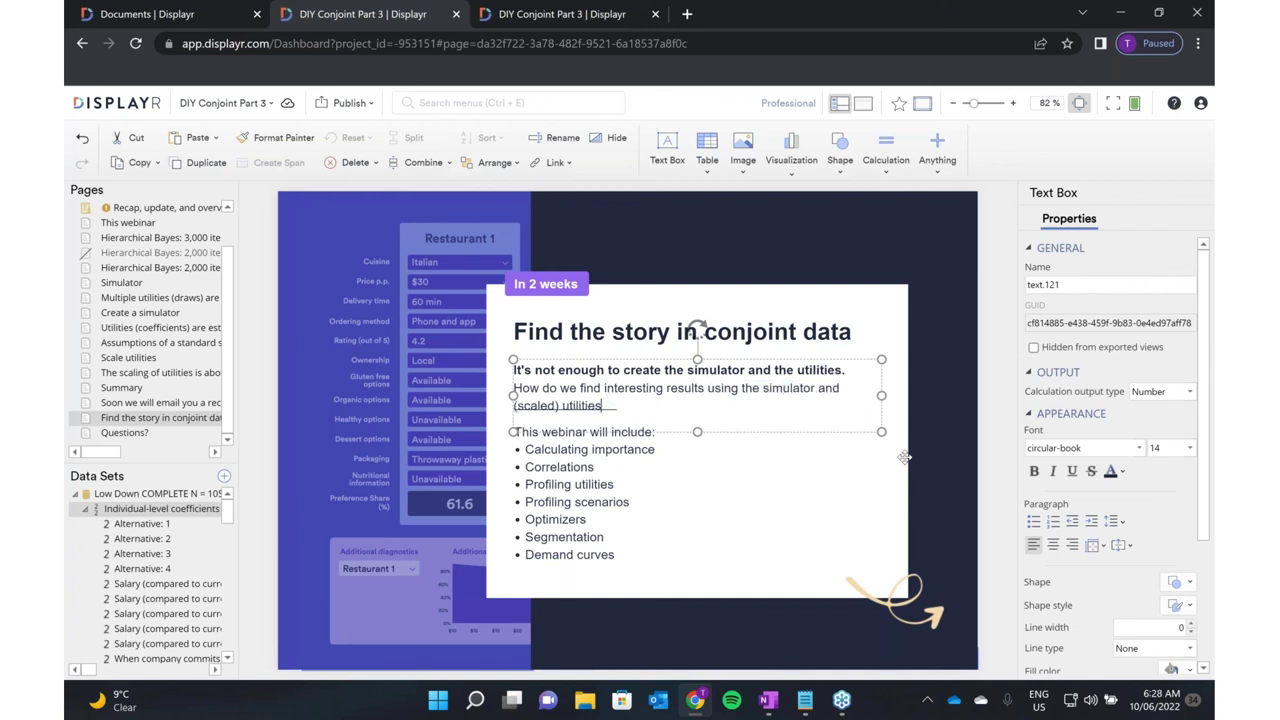
text(?)
Go to the utility-scaling page, then to the Simulator page with its preference-share table.
click(174, 379)
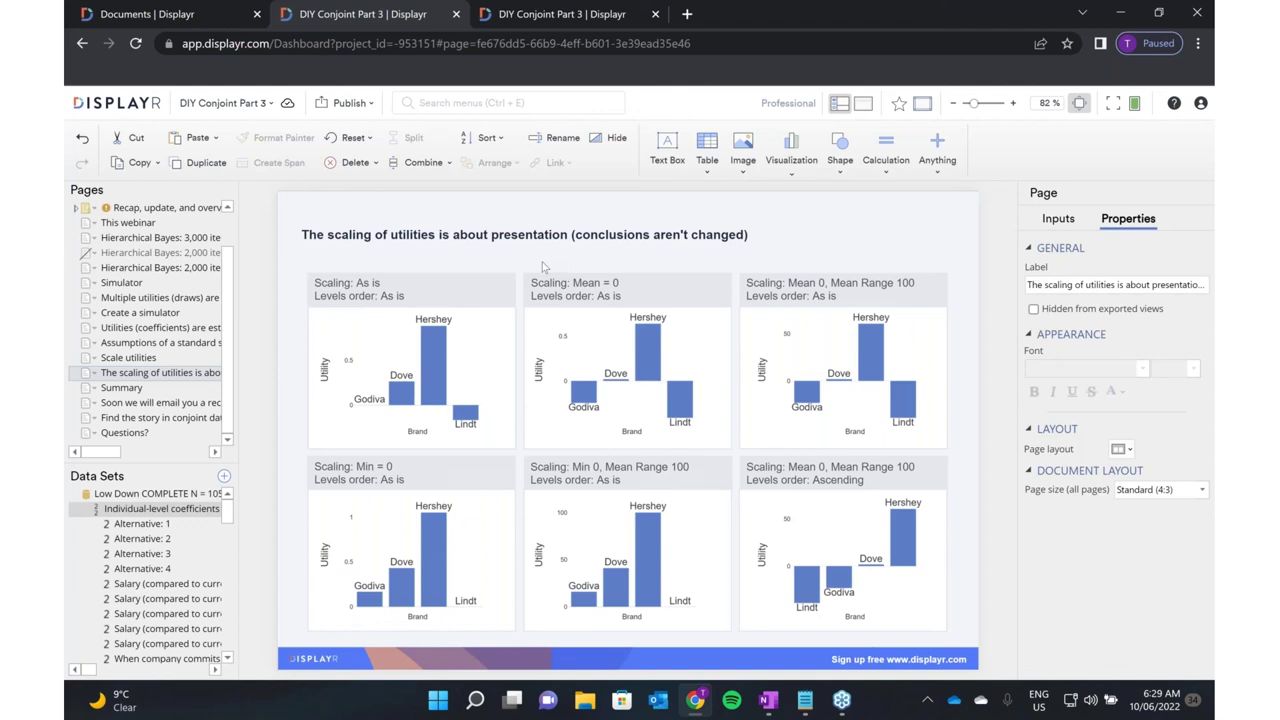
drag(150, 508, 527, 290)
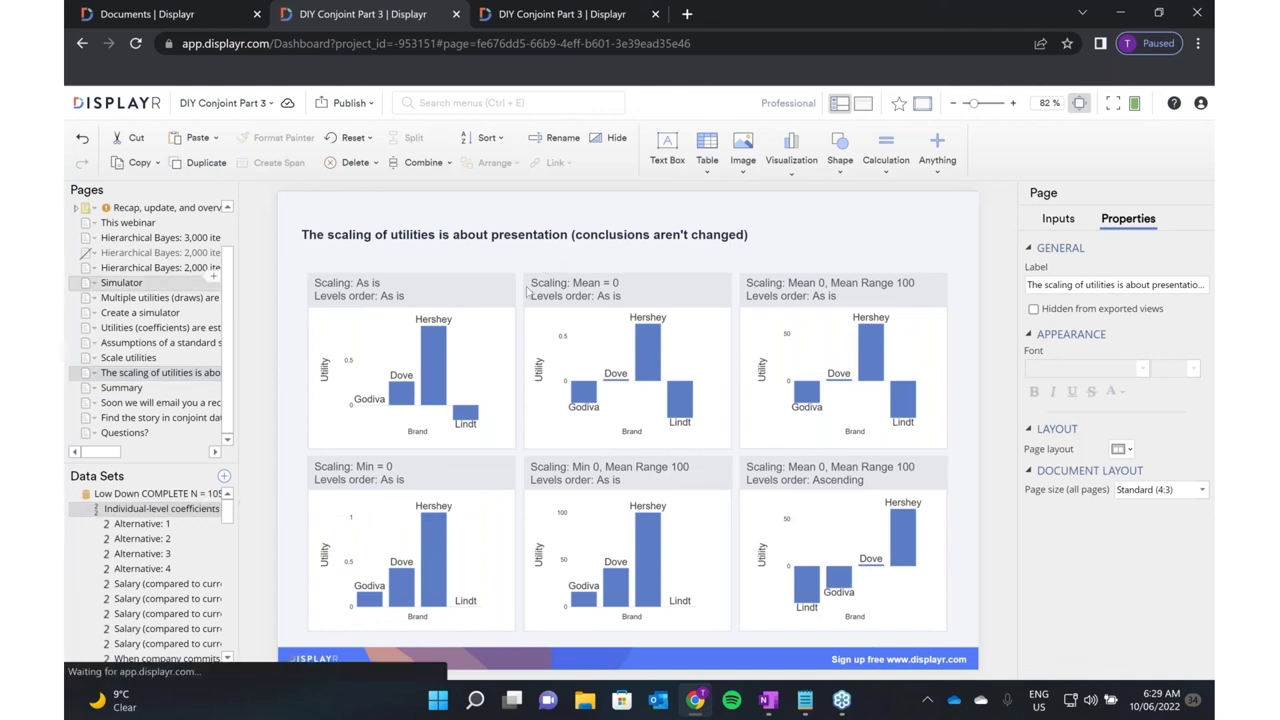
Select the hidden choice simulator calculation and list its Logit and First choice rule options.
scroll(310, 594, down, 1)
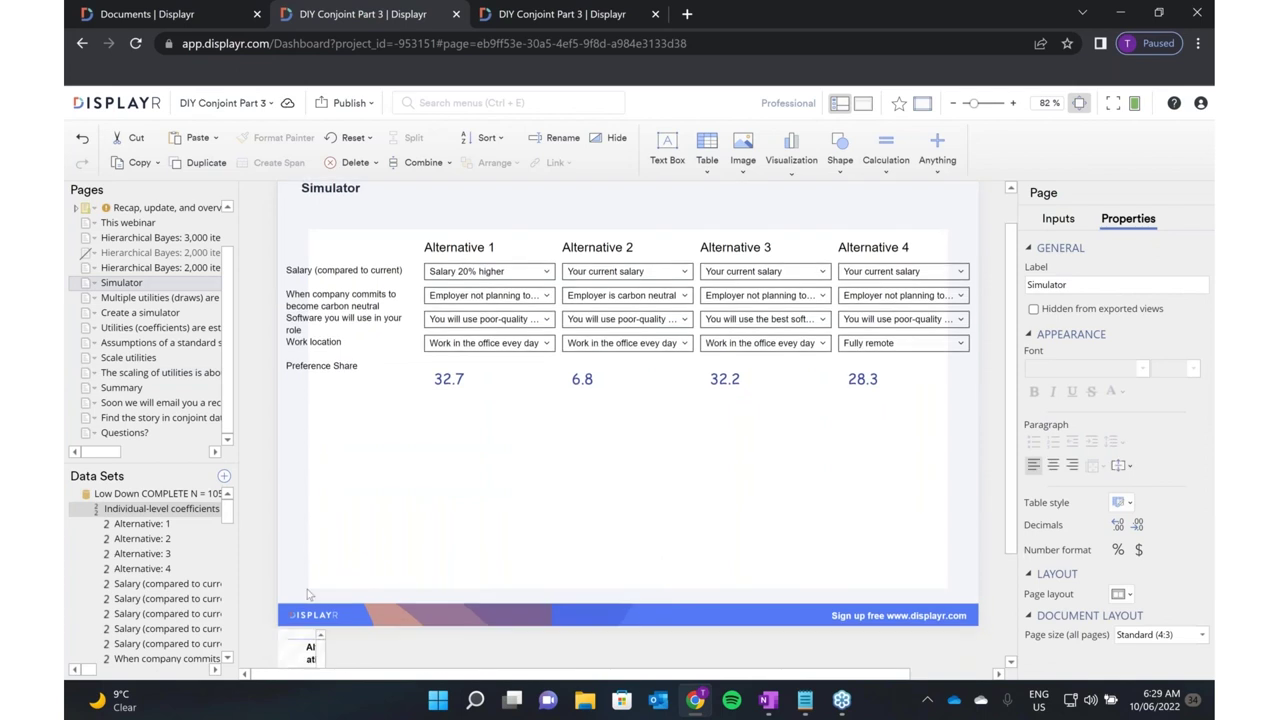
scroll(309, 594, down, 3)
click(302, 510)
scroll(628, 420, up, 4)
click(1160, 320)
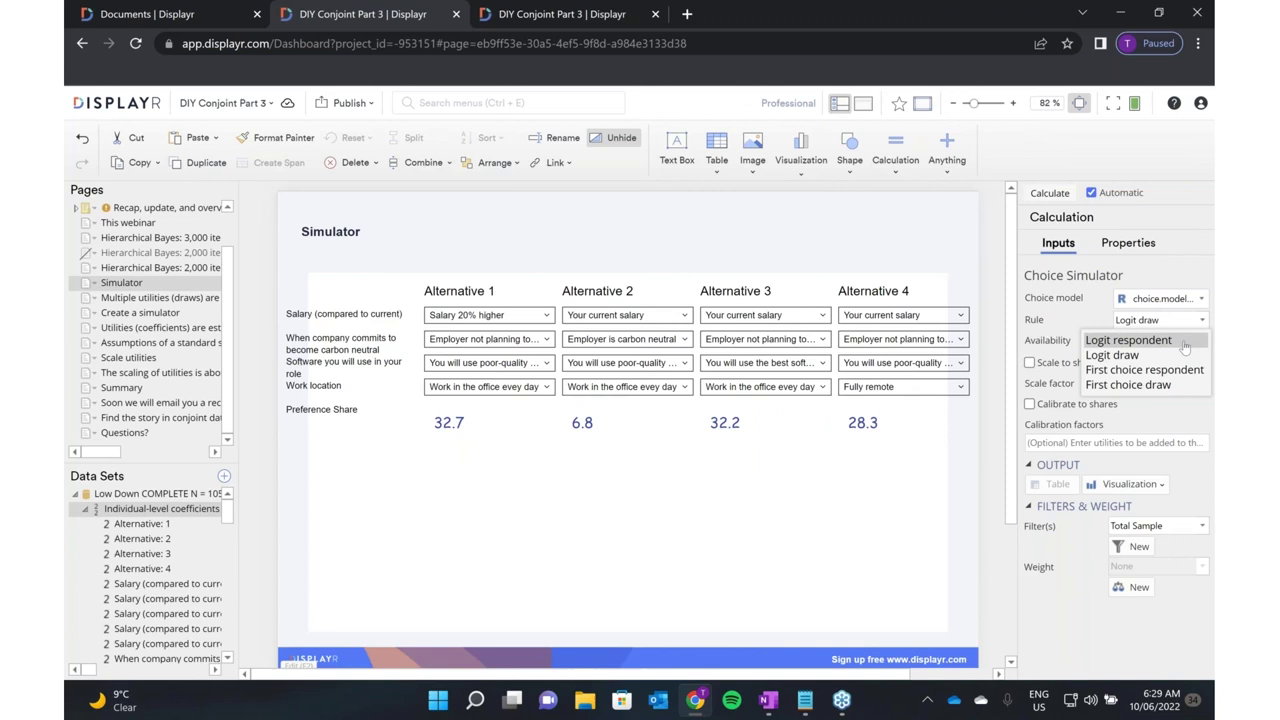